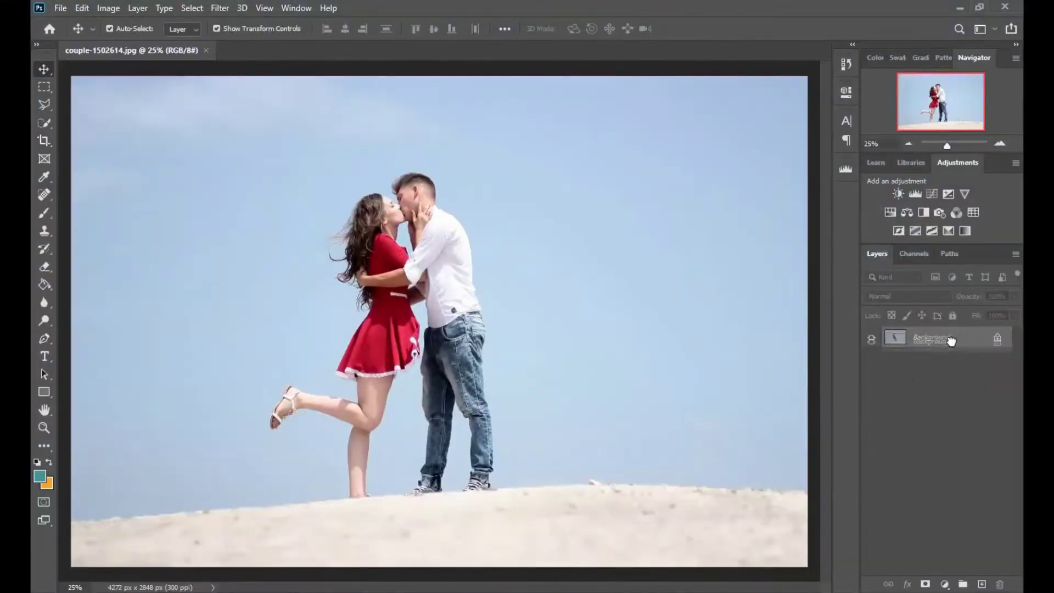
Step: Duplicate the Background photo layer, rename the copy 'model', and make it the active layer
{"action": "left_click_drag", "start_coordinate": [952, 341], "coordinate": [983, 585]}
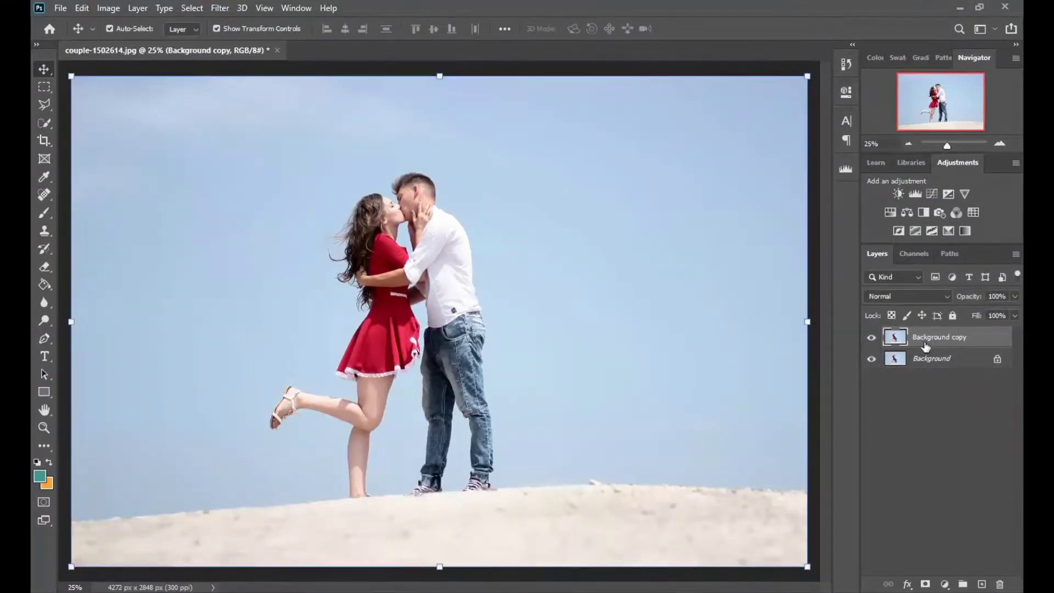
{"action": "left_click", "coordinate": [928, 360]}
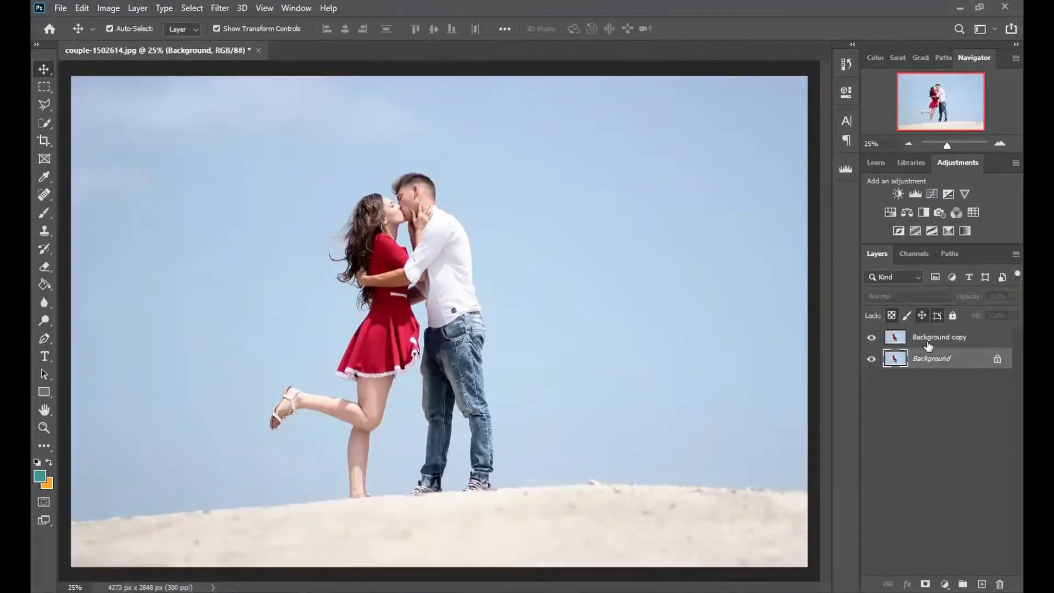
{"action": "left_click", "coordinate": [930, 345]}
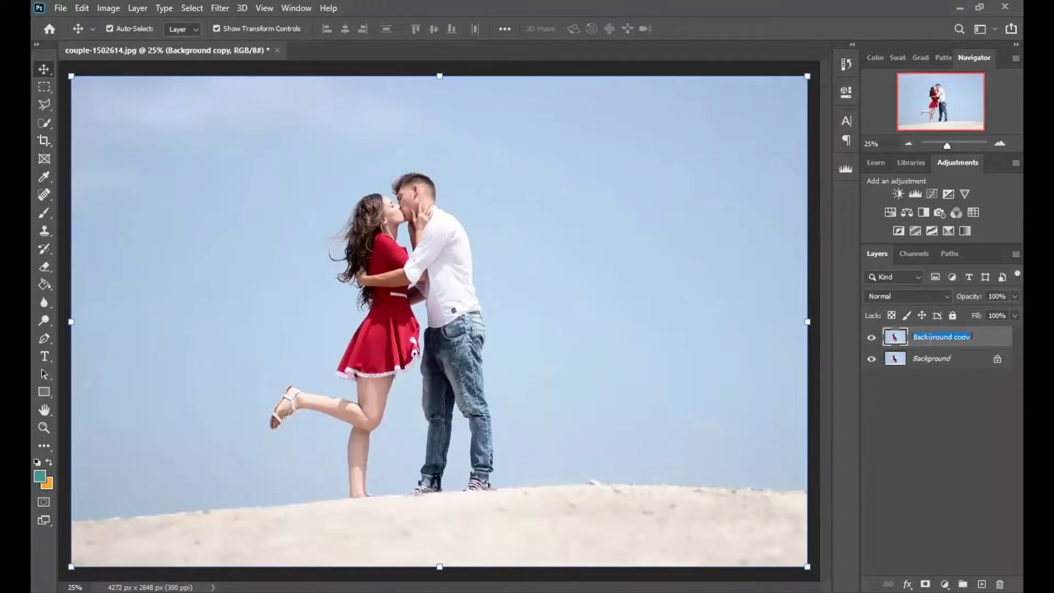
{"action": "type", "text": "model"}
{"action": "left_click", "coordinate": [931, 353]}
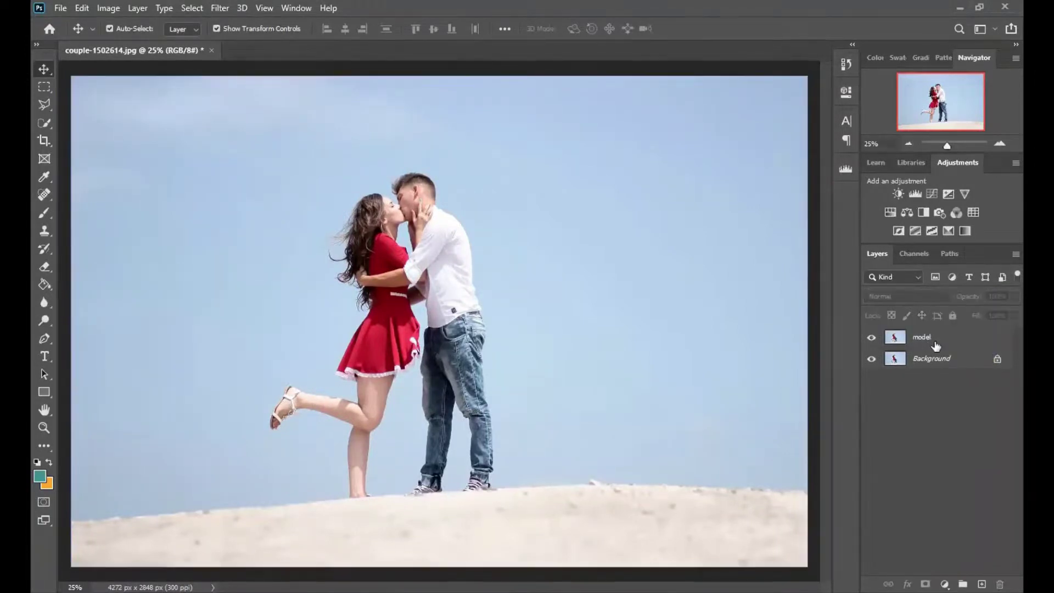
{"action": "left_click", "coordinate": [936, 345]}
{"action": "left_click", "coordinate": [45, 123]}
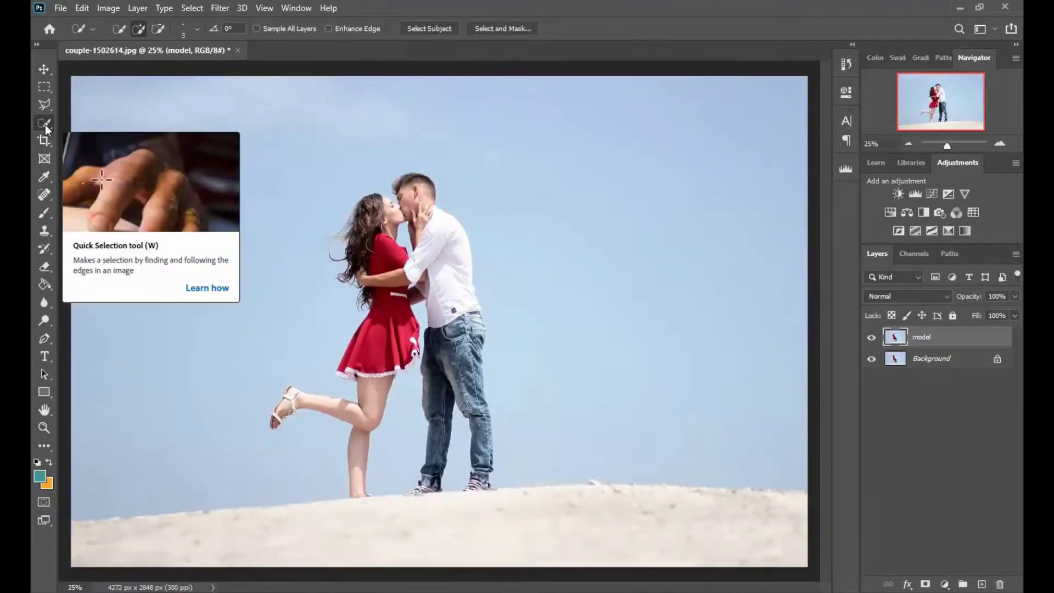
Step: Set the Quick Selection brush to 16 px and brush over the couple's bodies, hair, dress and legs
{"action": "left_click", "coordinate": [196, 29]}
{"action": "left_click_drag", "start_coordinate": [127, 68], "coordinate": [129, 69]}
{"action": "left_click", "coordinate": [195, 27]}
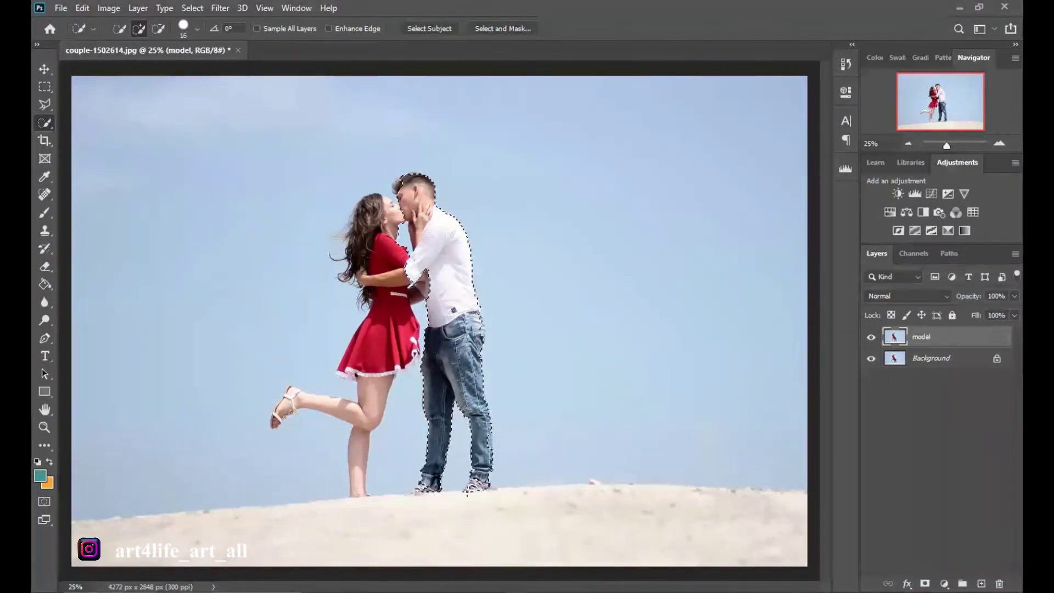
{"action": "mouse_move", "coordinate": [477, 497]}
{"action": "left_mouse_down"}
{"action": "mouse_move", "coordinate": [437, 558]}
{"action": "mouse_move", "coordinate": [673, 542]}
{"action": "left_mouse_up"}
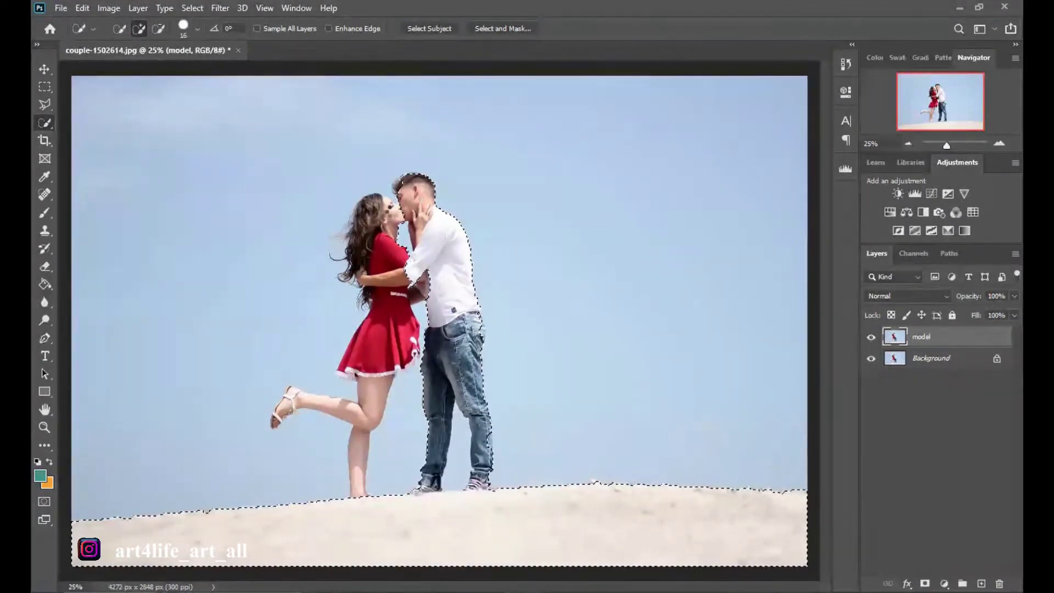
{"action": "left_click", "coordinate": [391, 208]}
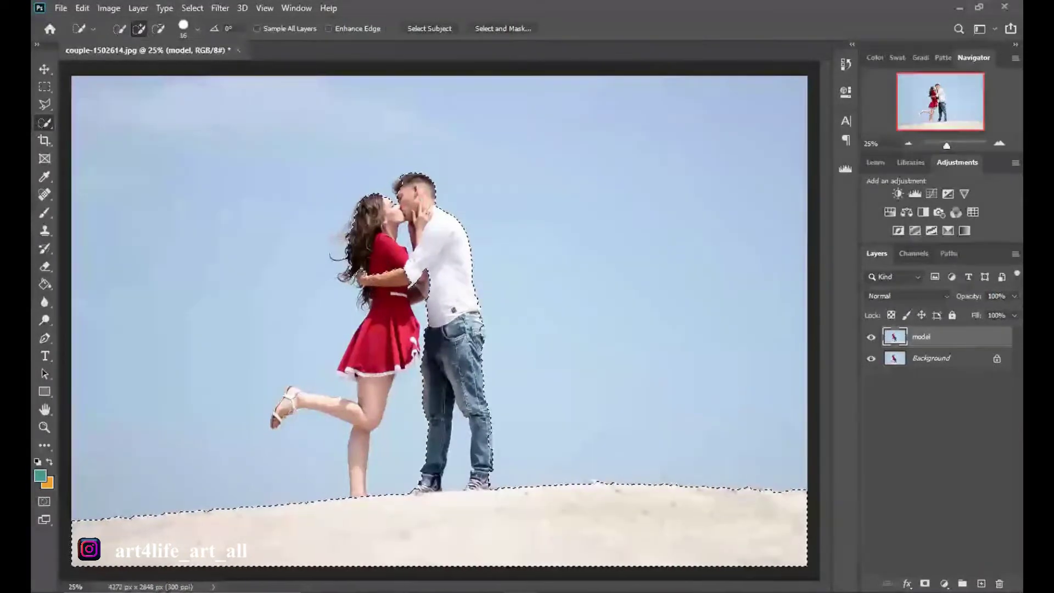
{"action": "left_click_drag", "start_coordinate": [355, 439], "coordinate": [273, 422]}
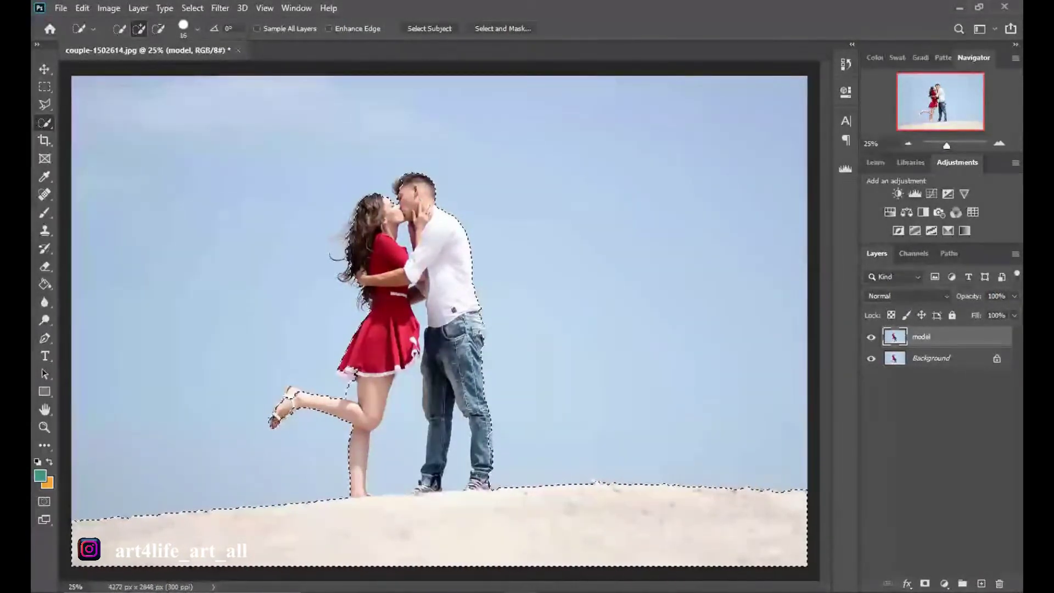
Step: Clear the selection and restart it from the sand strip beneath the couple
{"action": "key", "text": "ctrl+plus"}
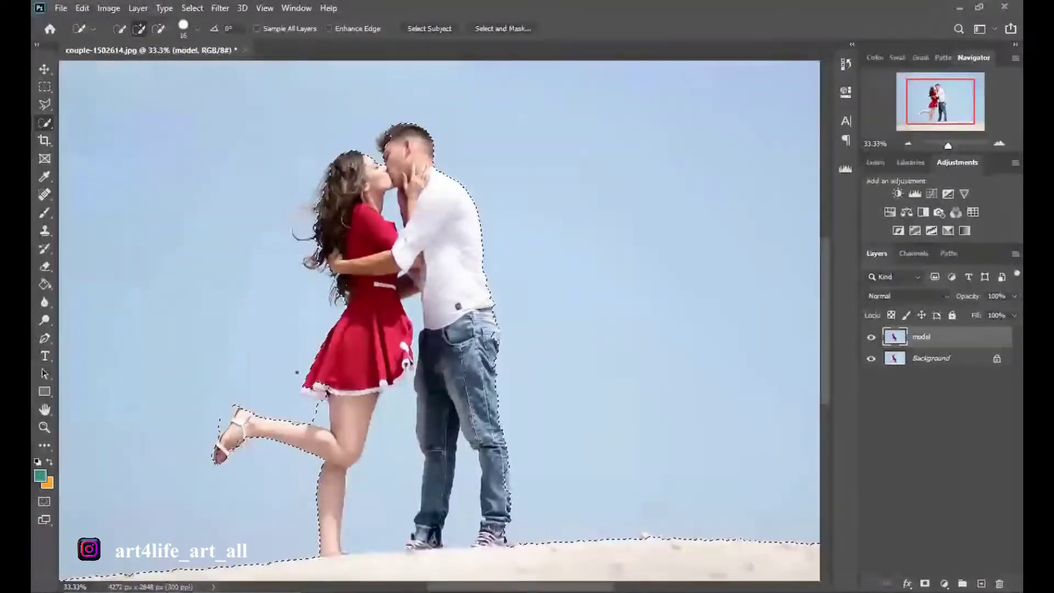
{"action": "key", "text": "ctrl+d"}
{"action": "key", "text": "ctrl+minus"}
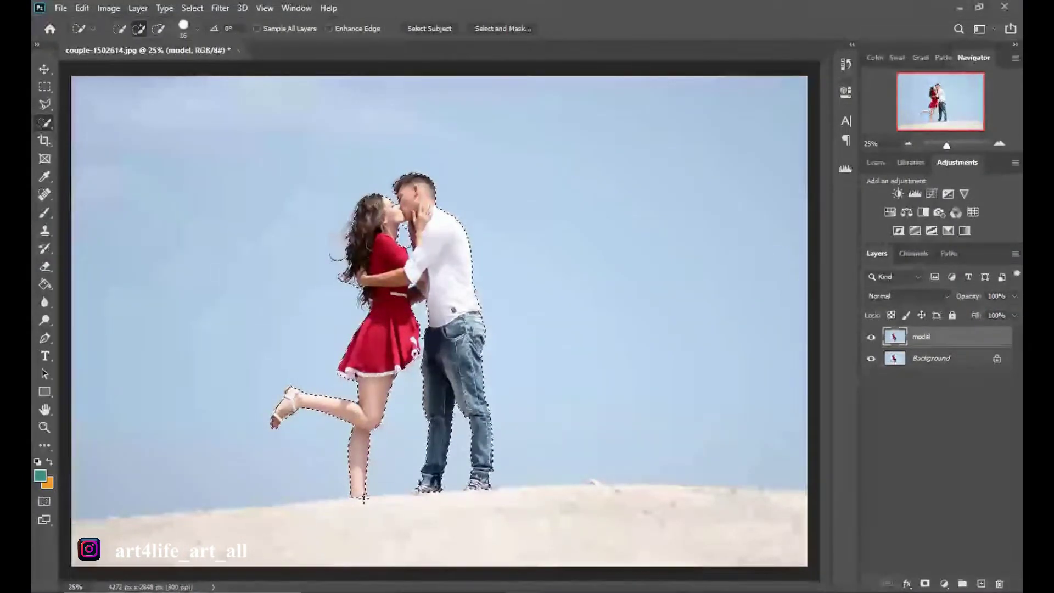
{"action": "left_click_drag", "start_coordinate": [364, 499], "coordinate": [343, 510]}
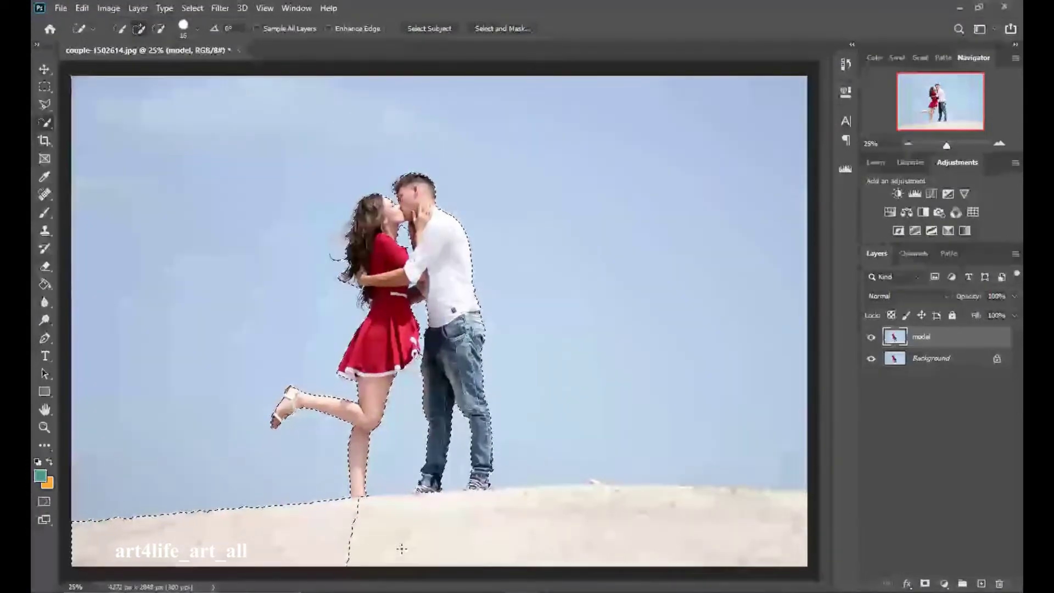
{"action": "left_click_drag", "start_coordinate": [447, 536], "coordinate": [522, 537]}
{"action": "key", "text": "ctrl+plus"}
{"action": "key", "text": "ctrl+plus"}
{"action": "key", "text": "ctrl+plus"}
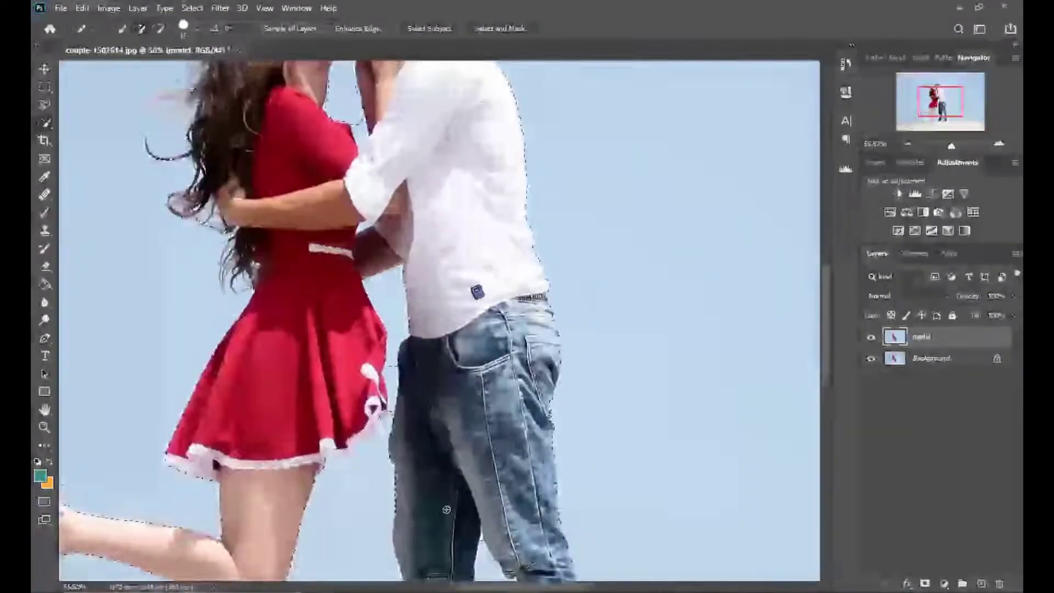
{"action": "left_click", "coordinate": [48, 108]}
Step: Switch to the Polygonal Lasso Tool and start tracing the outline at the dress hem
{"action": "scroll", "coordinate": [219, 81], "scroll_direction": "up", "scroll_amount": 5}
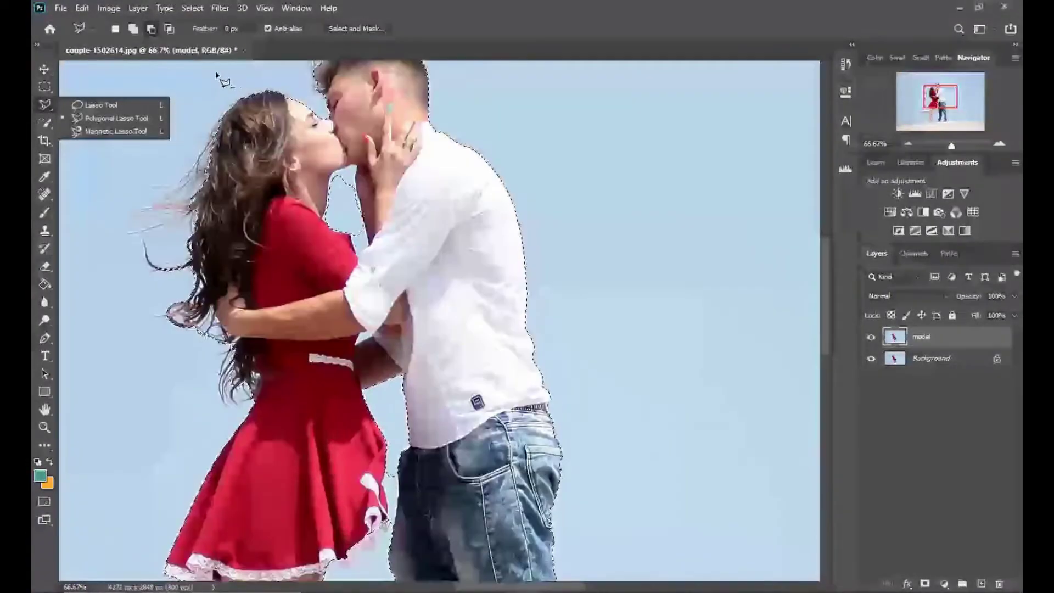
{"action": "left_click", "coordinate": [104, 120]}
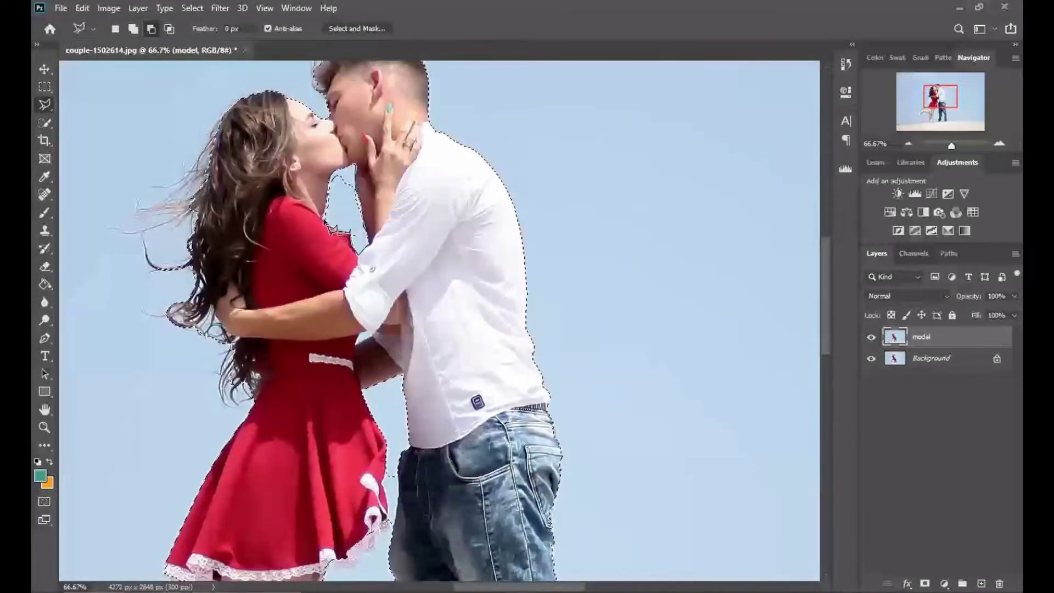
{"action": "scroll", "coordinate": [352, 217], "scroll_direction": "down", "scroll_amount": 3}
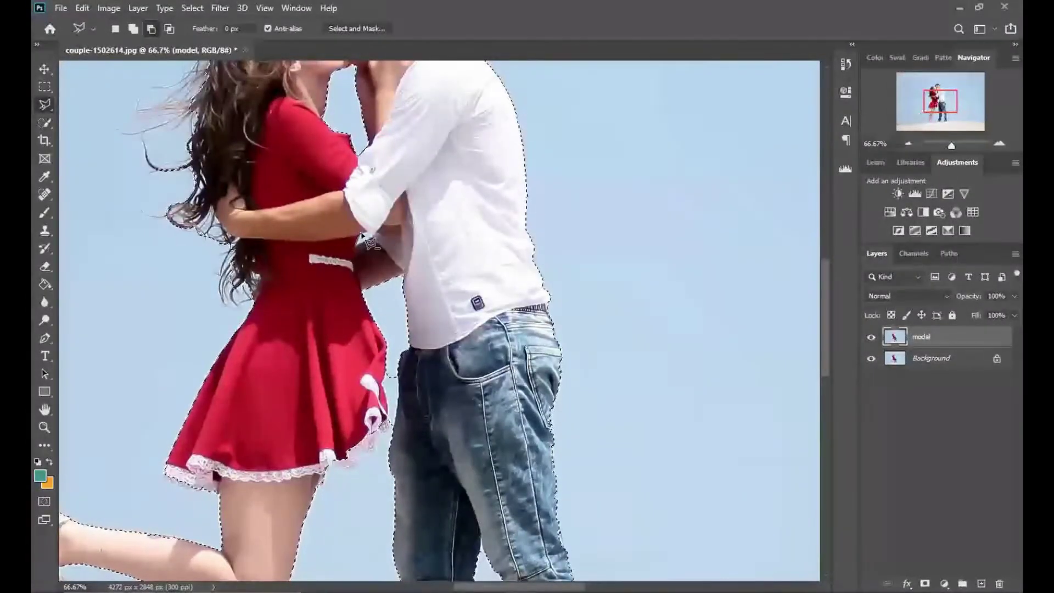
{"action": "scroll", "coordinate": [362, 254], "scroll_direction": "down", "scroll_amount": 2}
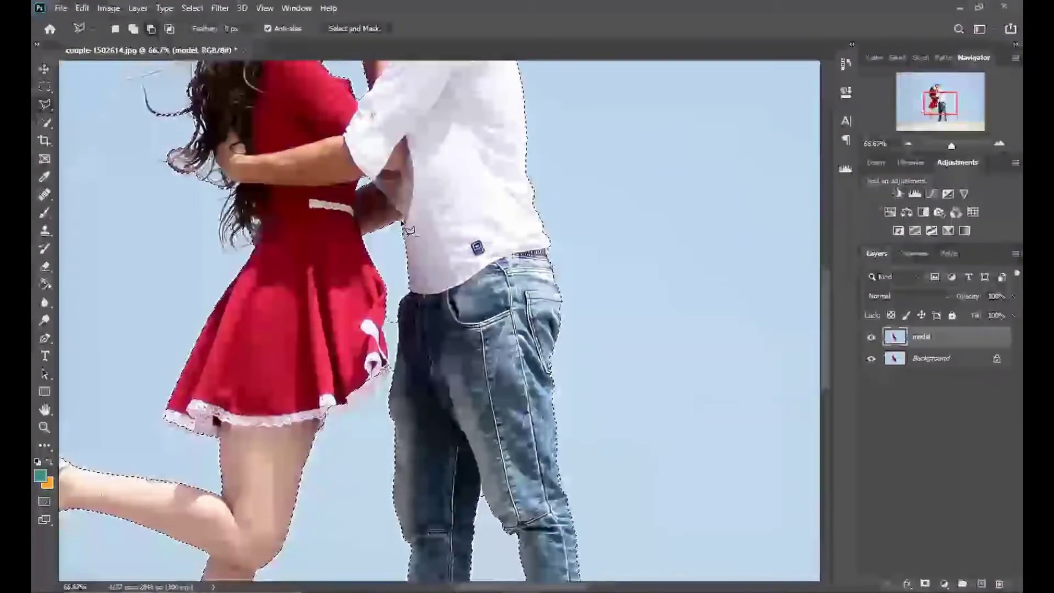
{"action": "scroll", "coordinate": [402, 279], "scroll_direction": "down", "scroll_amount": 2}
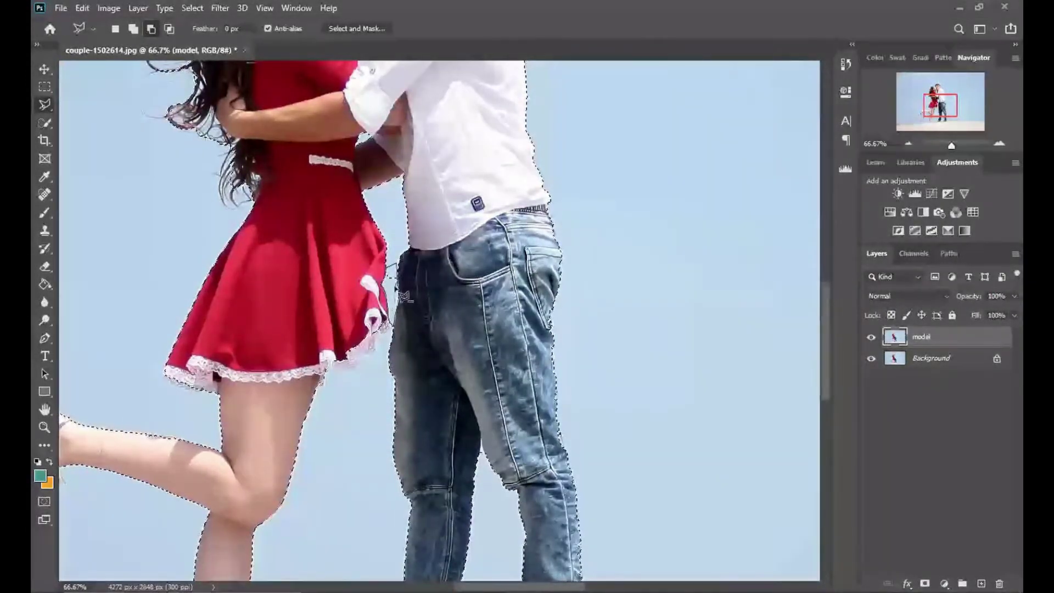
{"action": "scroll", "coordinate": [405, 297], "scroll_direction": "down", "scroll_amount": 5}
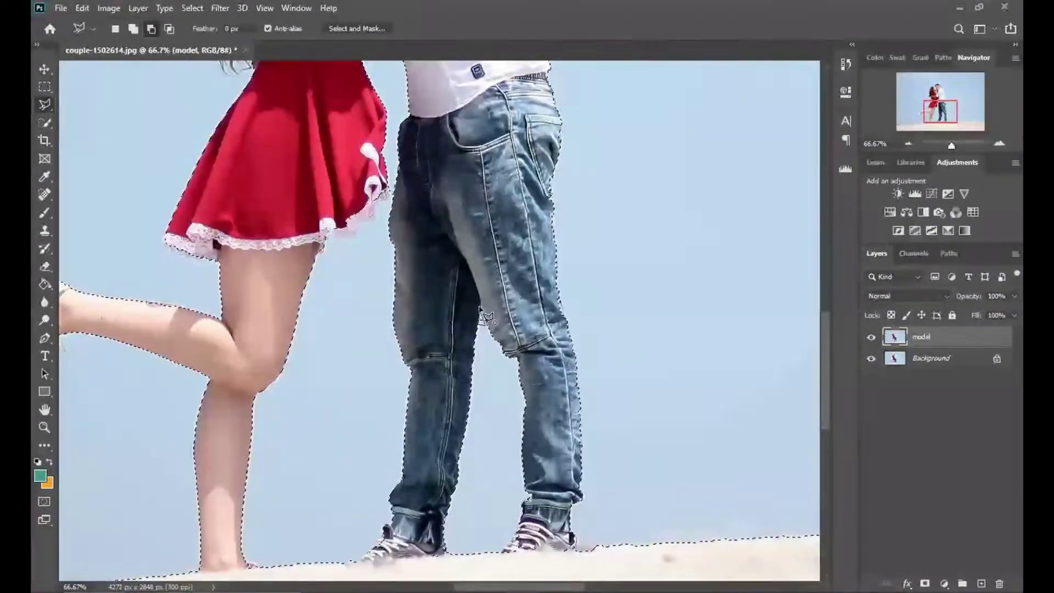
{"action": "scroll", "coordinate": [495, 357], "scroll_direction": "down", "scroll_amount": 2}
{"action": "scroll", "coordinate": [517, 412], "scroll_direction": "down", "scroll_amount": 1}
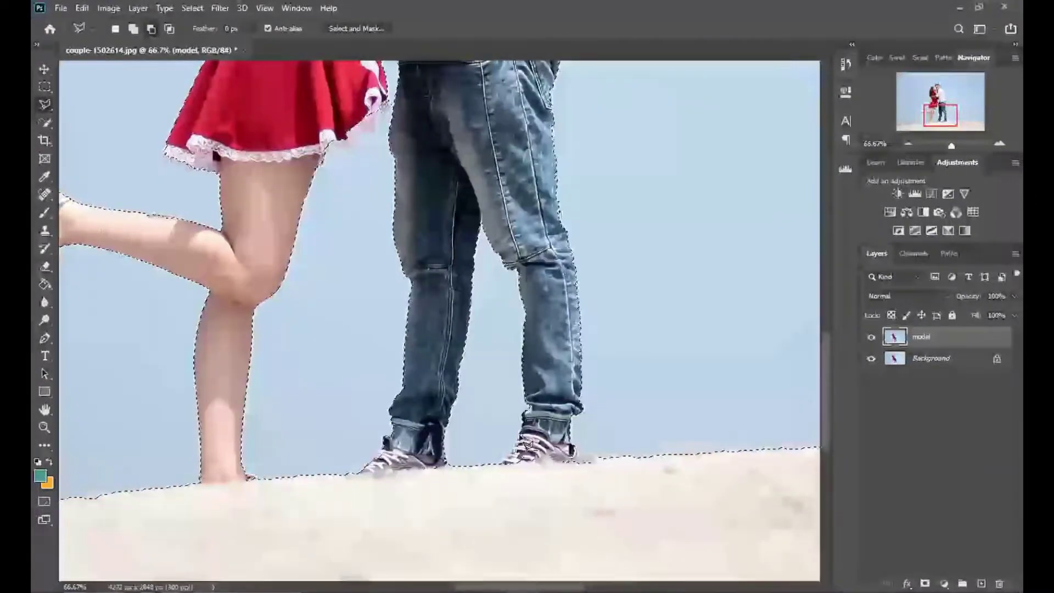
{"action": "scroll", "coordinate": [417, 313], "scroll_direction": "up", "scroll_amount": 7}
{"action": "scroll", "coordinate": [357, 247], "scroll_direction": "up", "scroll_amount": 8}
{"action": "scroll", "coordinate": [309, 180], "scroll_direction": "up", "scroll_amount": 2}
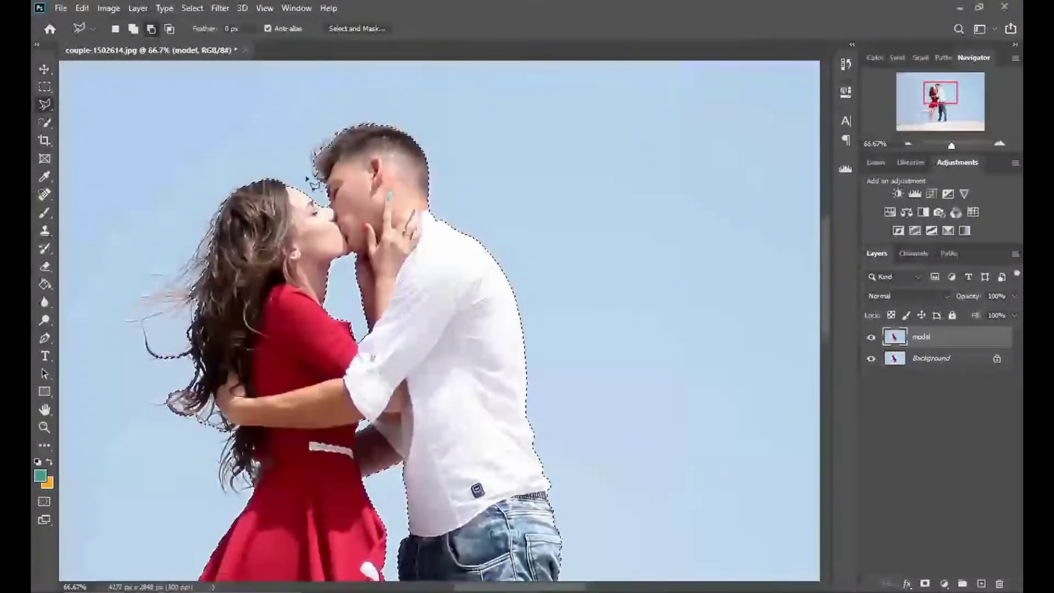
{"action": "scroll", "coordinate": [308, 179], "scroll_direction": "down", "scroll_amount": 3}
{"action": "scroll", "coordinate": [308, 181], "scroll_direction": "down", "scroll_amount": 7}
{"action": "scroll", "coordinate": [318, 247], "scroll_direction": "down", "scroll_amount": 5}
{"action": "scroll", "coordinate": [326, 288], "scroll_direction": "up", "scroll_amount": 2}
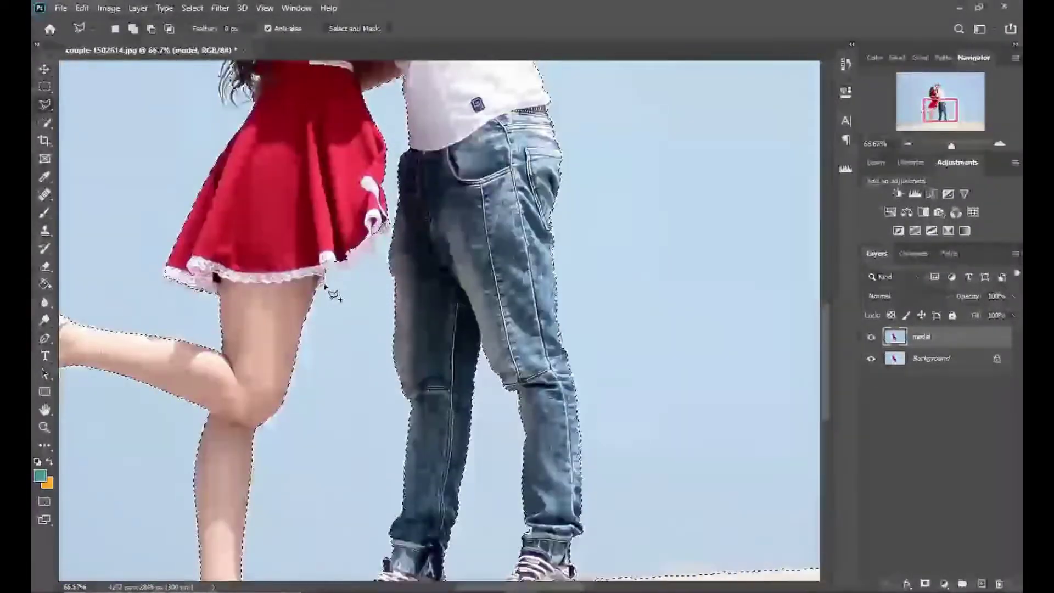
{"action": "left_click", "coordinate": [325, 276]}
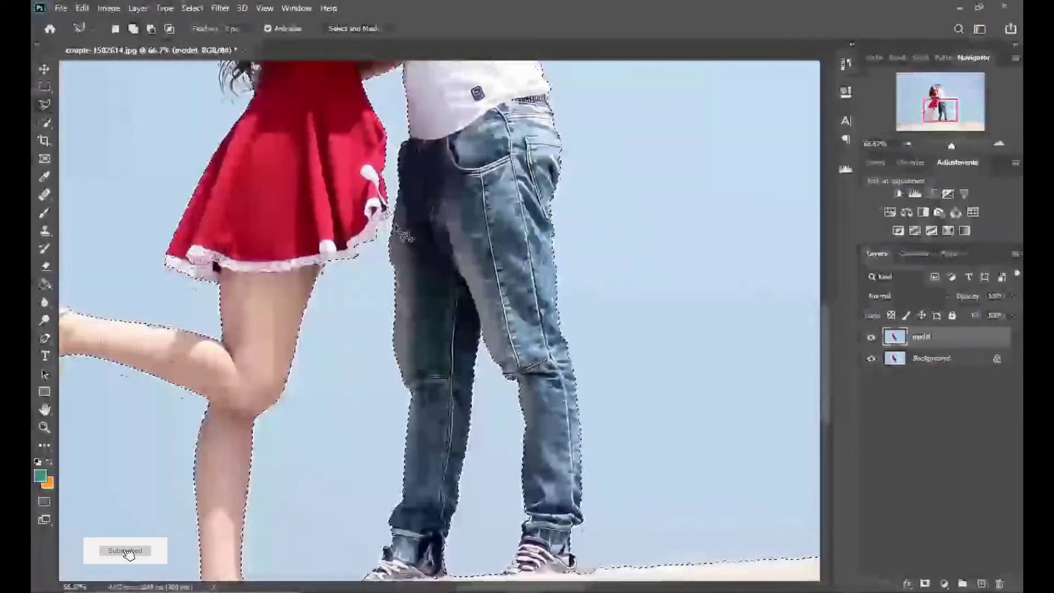
Step: Trace around the sole of the right shoe and close it into the selection
{"action": "scroll", "coordinate": [248, 330], "scroll_direction": "up", "scroll_amount": 3}
{"action": "scroll", "coordinate": [165, 359], "scroll_direction": "down", "scroll_amount": 1}
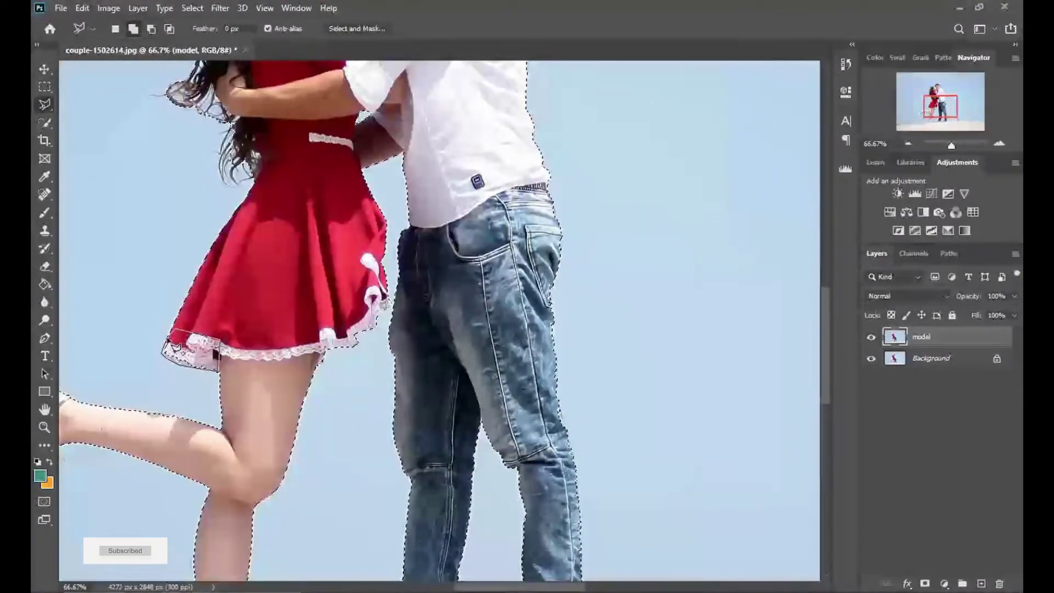
{"action": "scroll", "coordinate": [174, 347], "scroll_direction": "up", "scroll_amount": 5}
{"action": "scroll", "coordinate": [318, 169], "scroll_direction": "up", "scroll_amount": 7}
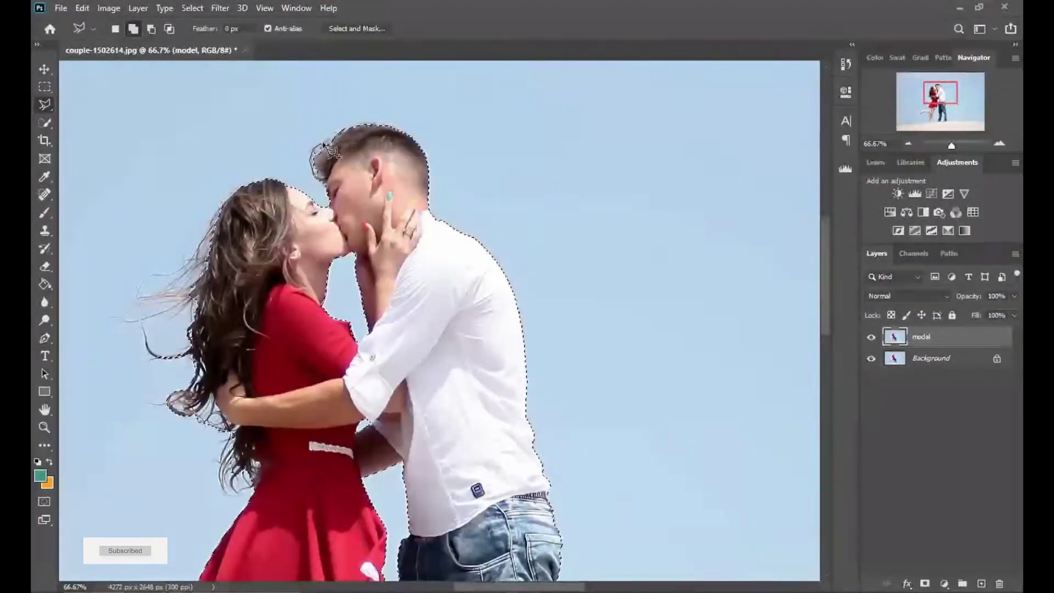
{"action": "scroll", "coordinate": [328, 190], "scroll_direction": "down", "scroll_amount": 2}
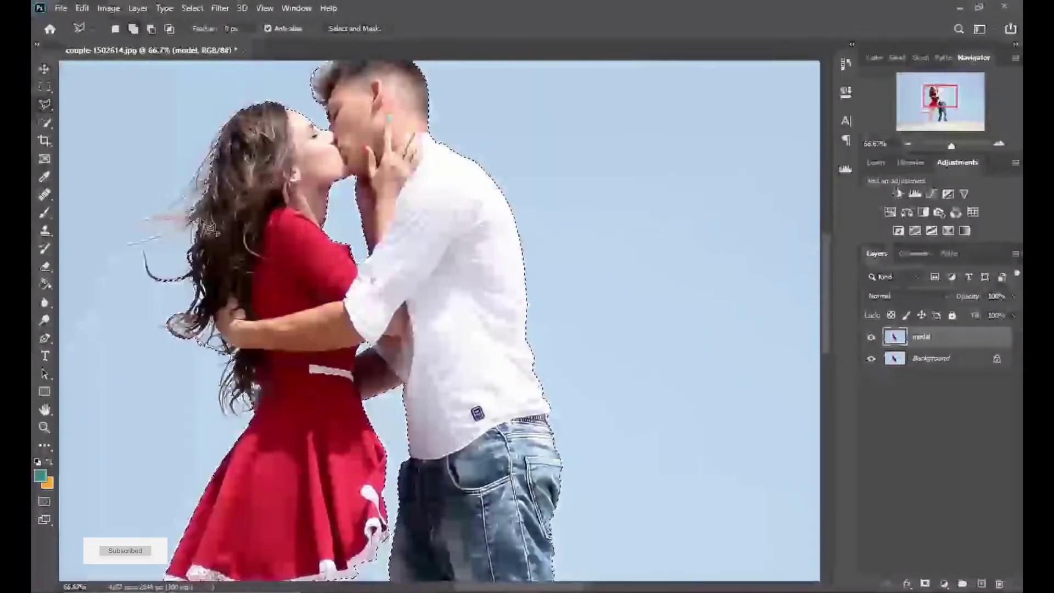
{"action": "scroll", "coordinate": [384, 250], "scroll_direction": "down", "scroll_amount": 11}
{"action": "scroll", "coordinate": [497, 502], "scroll_direction": "down", "scroll_amount": 4}
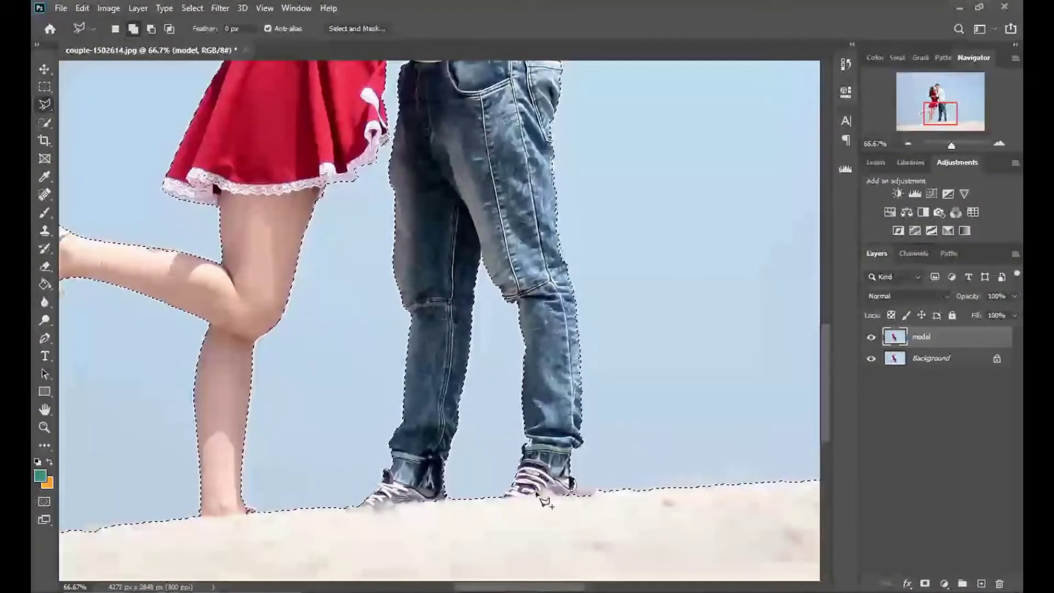
{"action": "scroll", "coordinate": [456, 488], "scroll_direction": "down", "scroll_amount": 1}
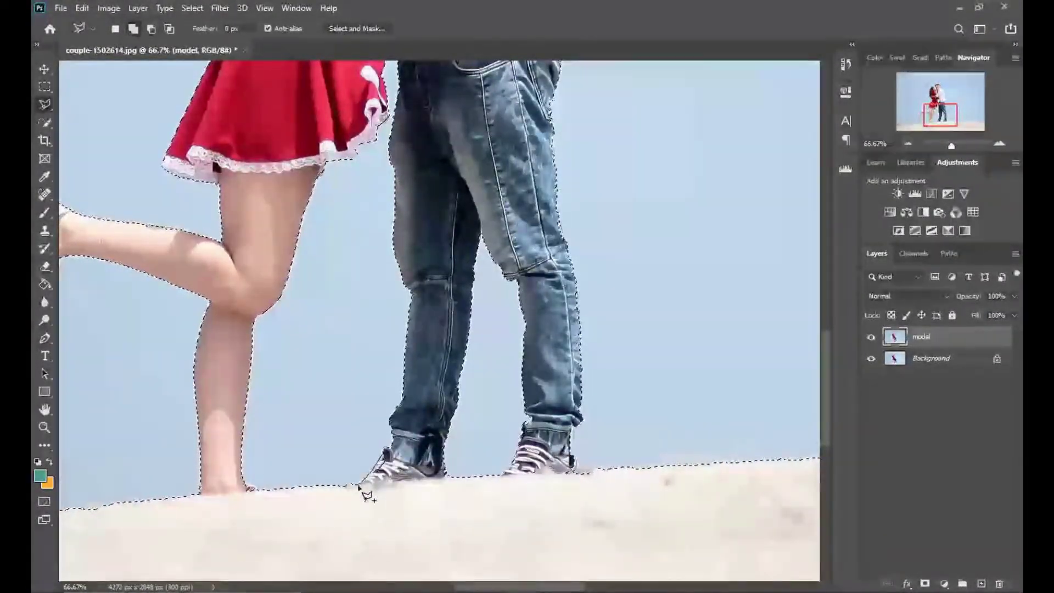
{"action": "left_click", "coordinate": [577, 459]}
{"action": "left_click", "coordinate": [526, 472]}
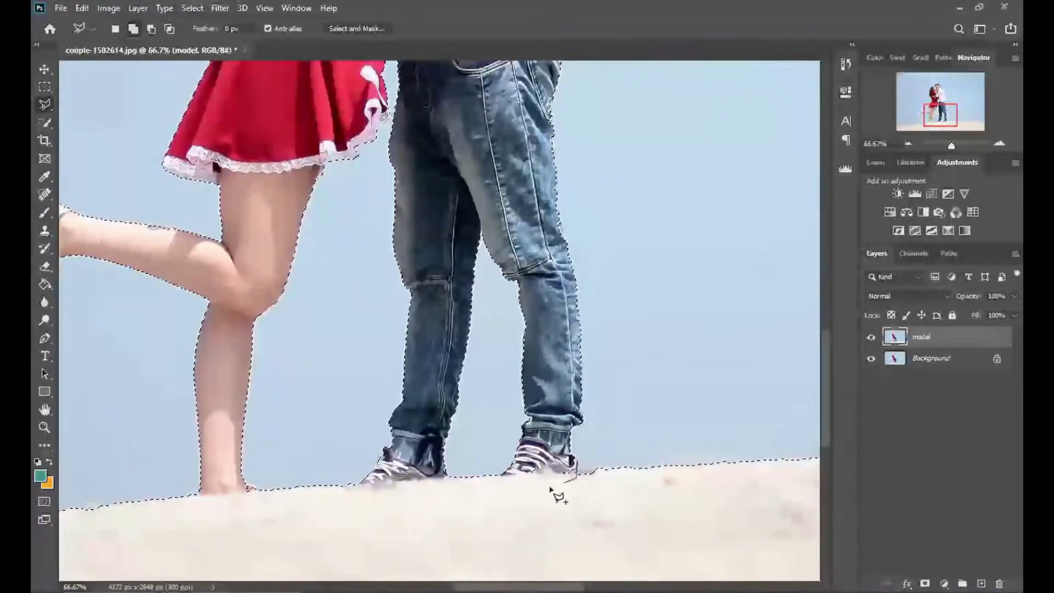
{"action": "left_click", "coordinate": [550, 487]}
{"action": "left_click", "coordinate": [577, 460]}
Step: Outline the girl's raised foot, shoe toe and heel, then zoom back out
{"action": "scroll", "coordinate": [385, 494], "scroll_direction": "up", "scroll_amount": 2}
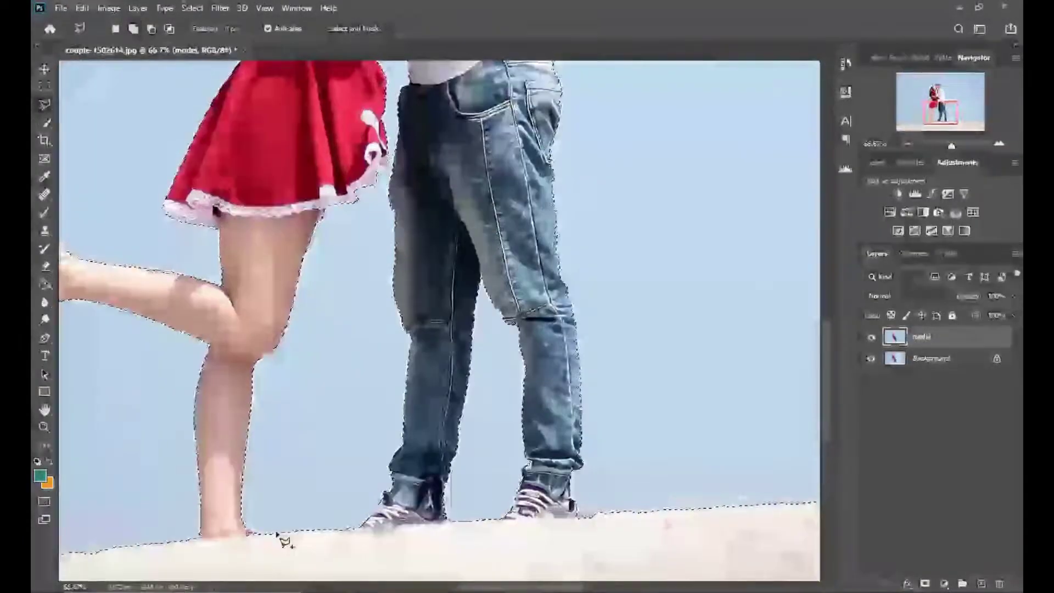
{"action": "left_click", "coordinate": [246, 529]}
{"action": "left_click", "coordinate": [268, 538]}
{"action": "scroll", "coordinate": [329, 536], "scroll_direction": "left", "scroll_amount": 5}
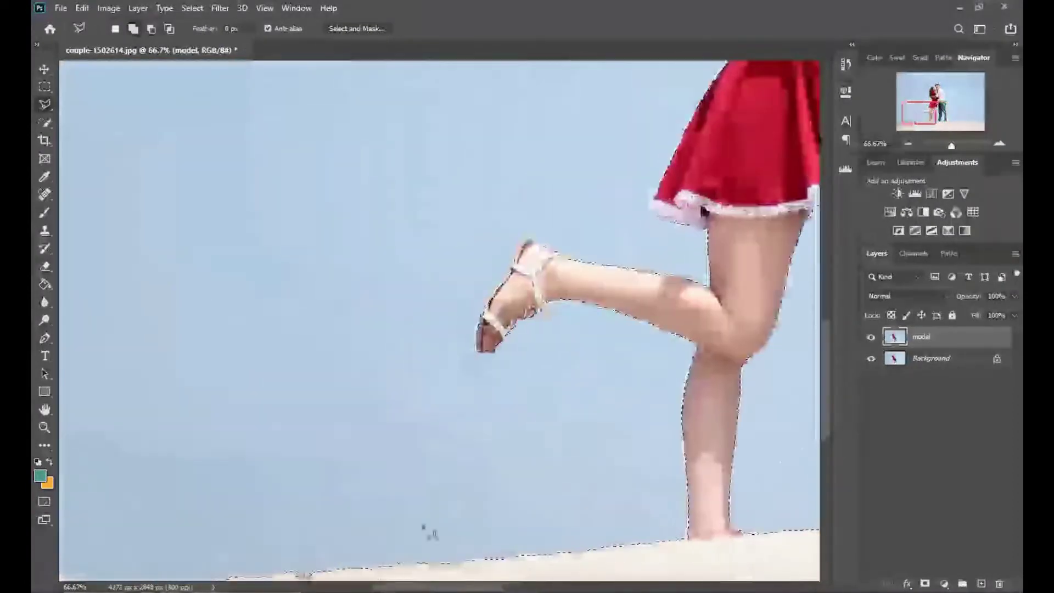
{"action": "left_click", "coordinate": [481, 309]}
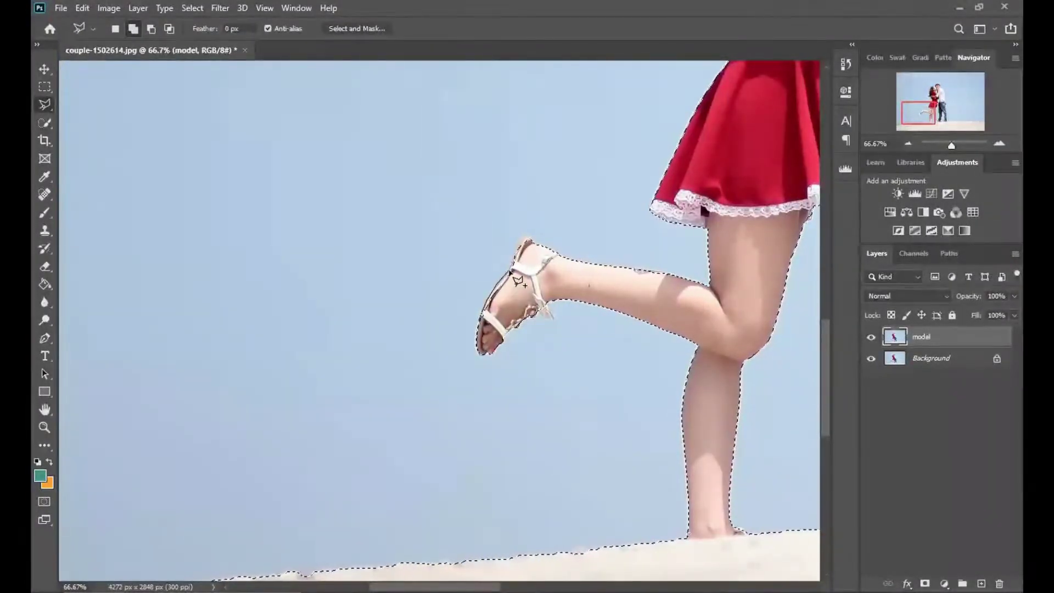
{"action": "left_click", "coordinate": [519, 262]}
{"action": "left_click", "coordinate": [528, 237]}
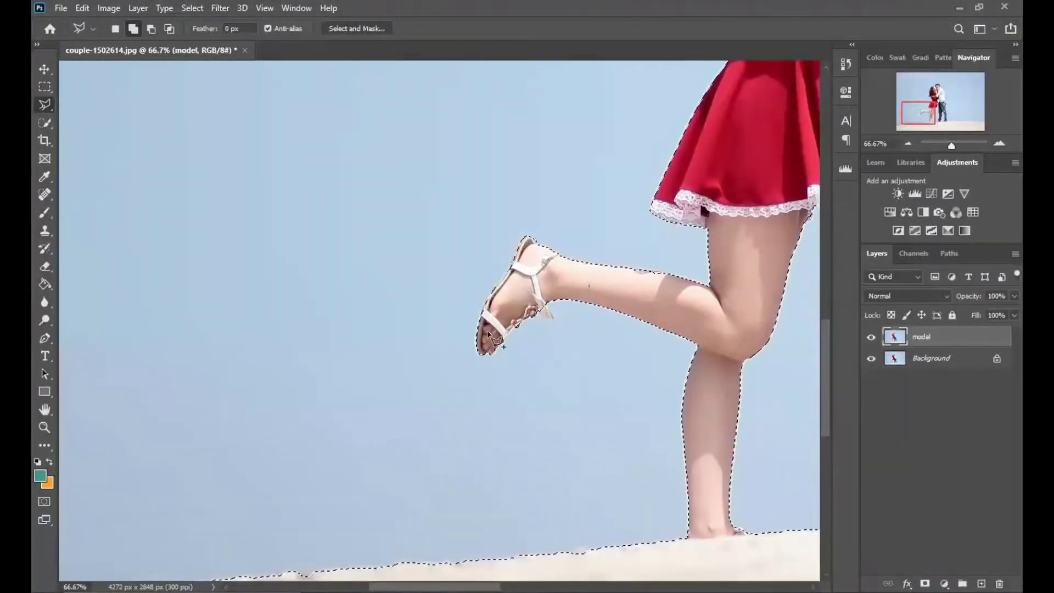
{"action": "key", "text": "ctrl+minus"}
{"action": "key", "text": "ctrl+minus"}
{"action": "key", "text": "ctrl+minus"}
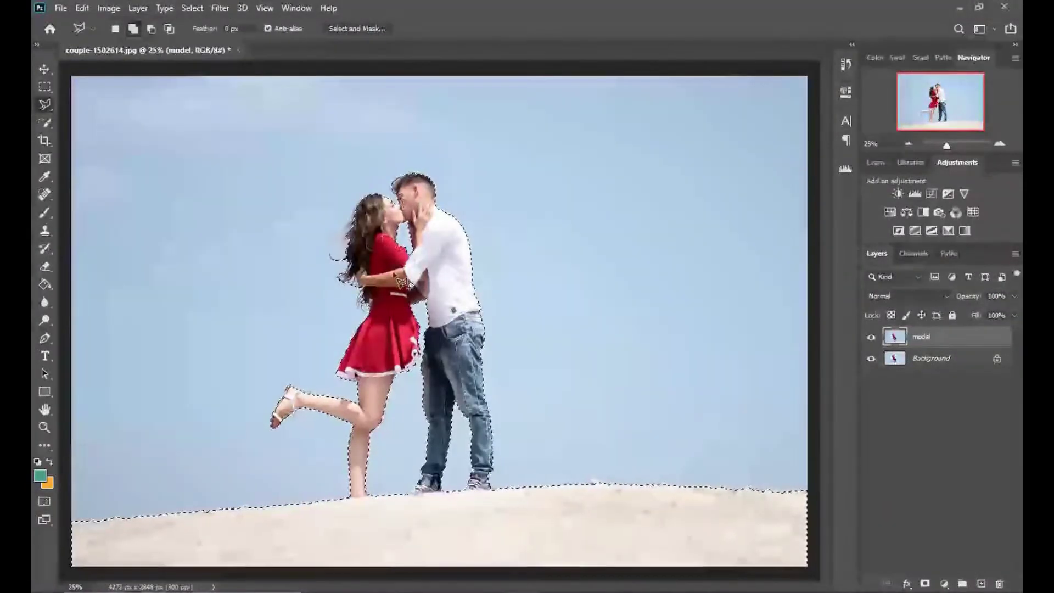
Step: Add a layer mask to the model layer from the couple selection, hiding the sky
{"action": "left_click", "coordinate": [926, 586]}
{"action": "key", "text": "v"}
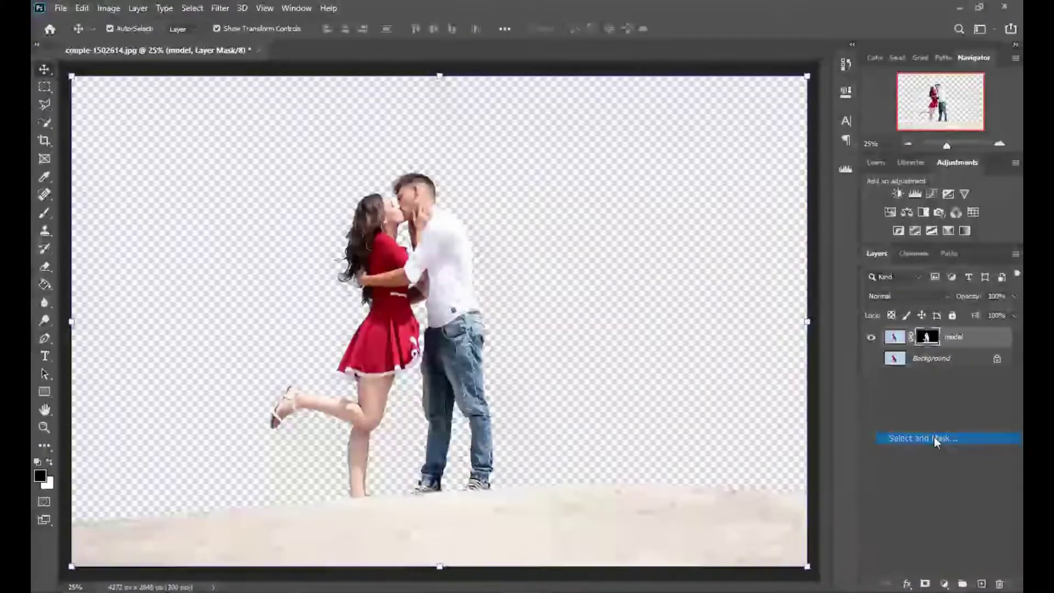
{"action": "left_click_drag", "start_coordinate": [926, 364], "coordinate": [755, 412]}
{"action": "key", "text": "ctrl+alt+r"}
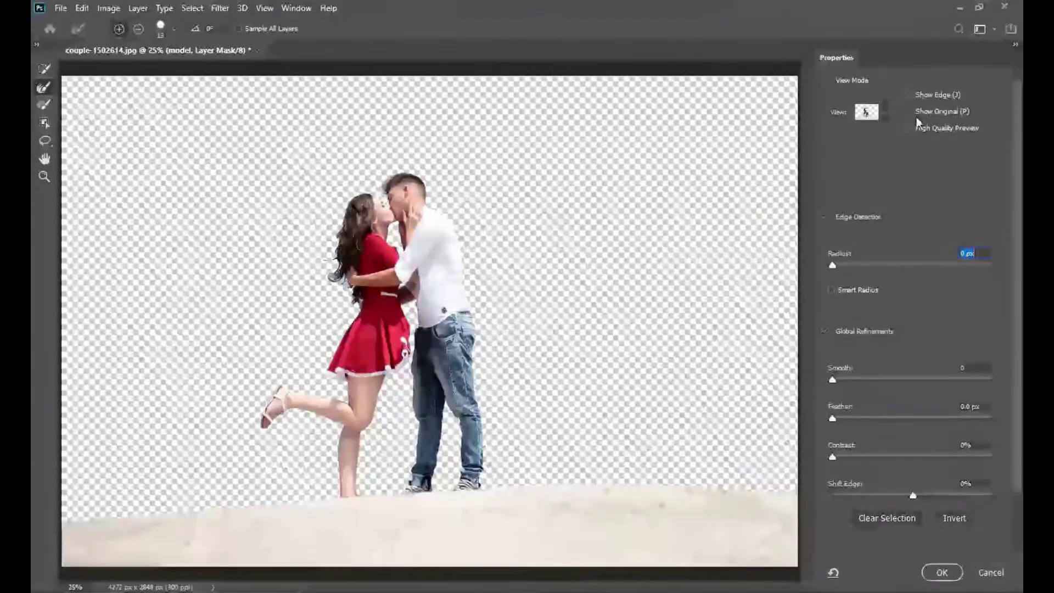
Step: In Select and Mask, keep the On Layers preview and zoom in on the couple
{"action": "left_click", "coordinate": [868, 113]}
{"action": "left_click", "coordinate": [879, 307]}
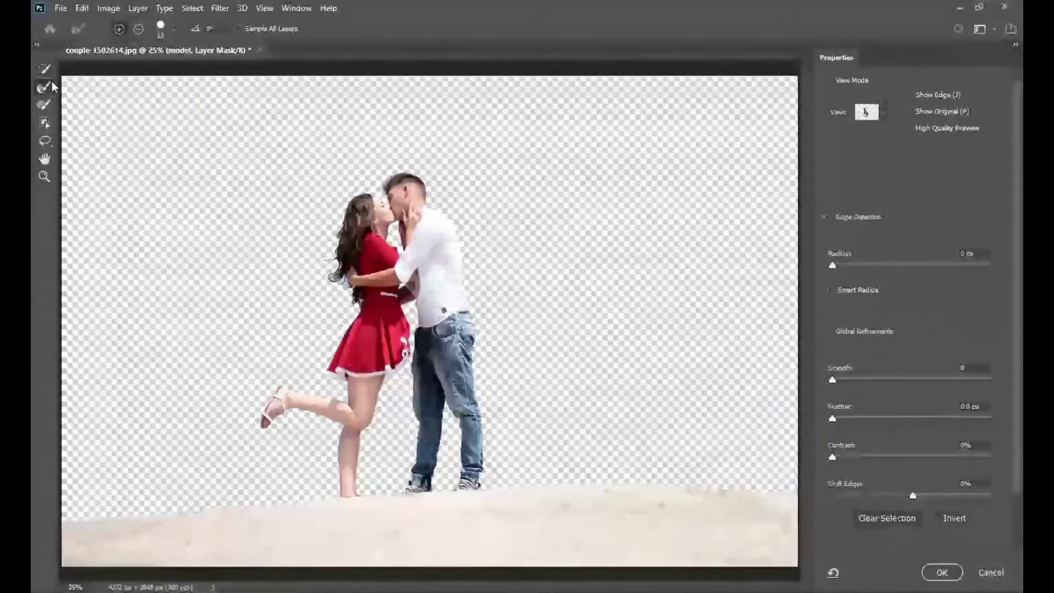
{"action": "key", "text": "ctrl+plus"}
{"action": "key", "text": "ctrl+plus"}
{"action": "key", "text": "ctrl+plus"}
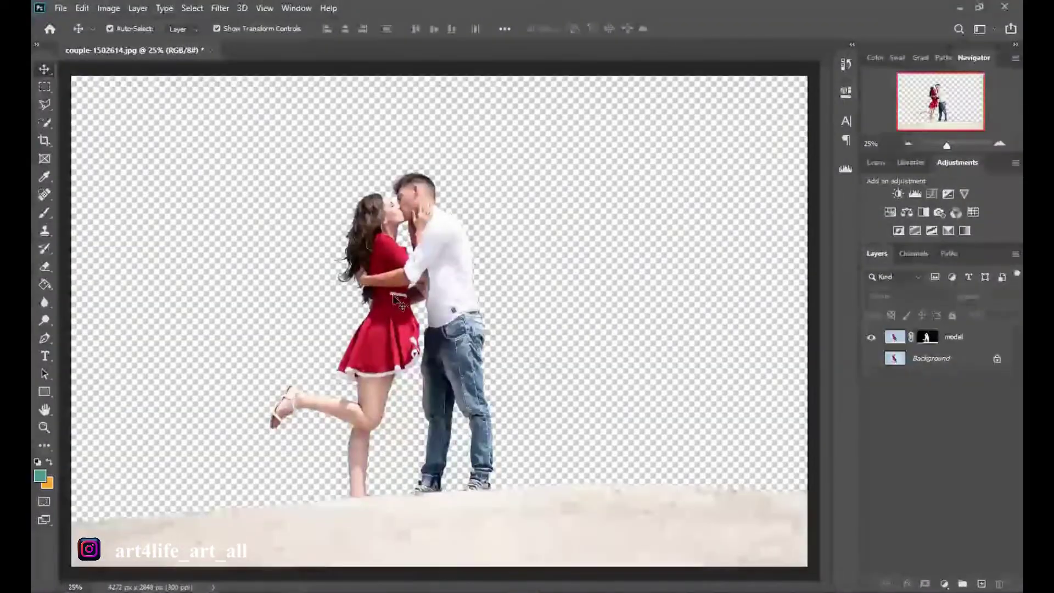
Step: Place the diego-ph sunset photo as an embedded layer and move it below the model layer
{"action": "left_click", "coordinate": [61, 8]}
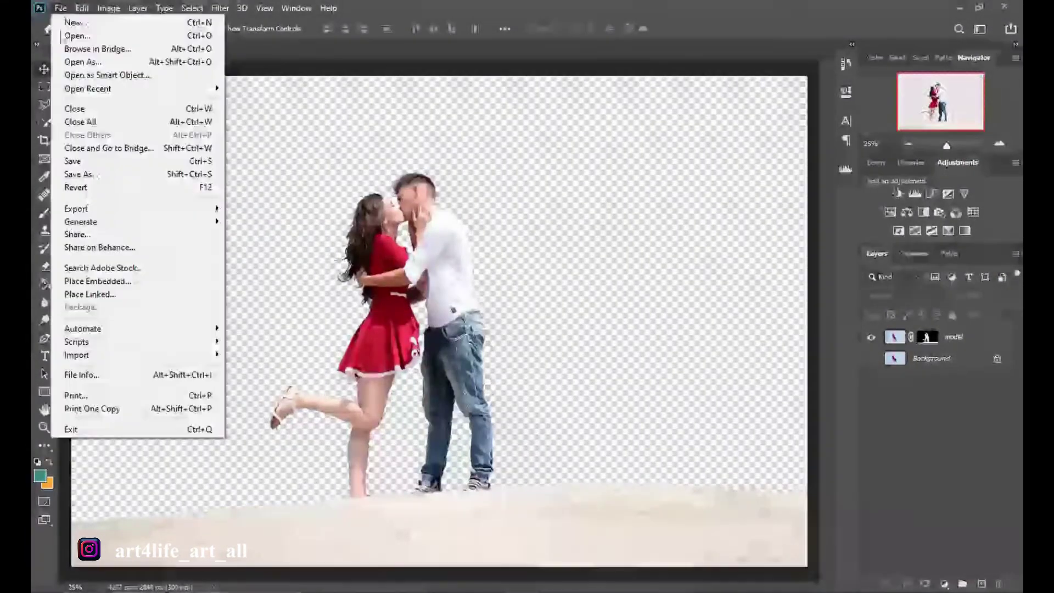
{"action": "left_click", "coordinate": [98, 283]}
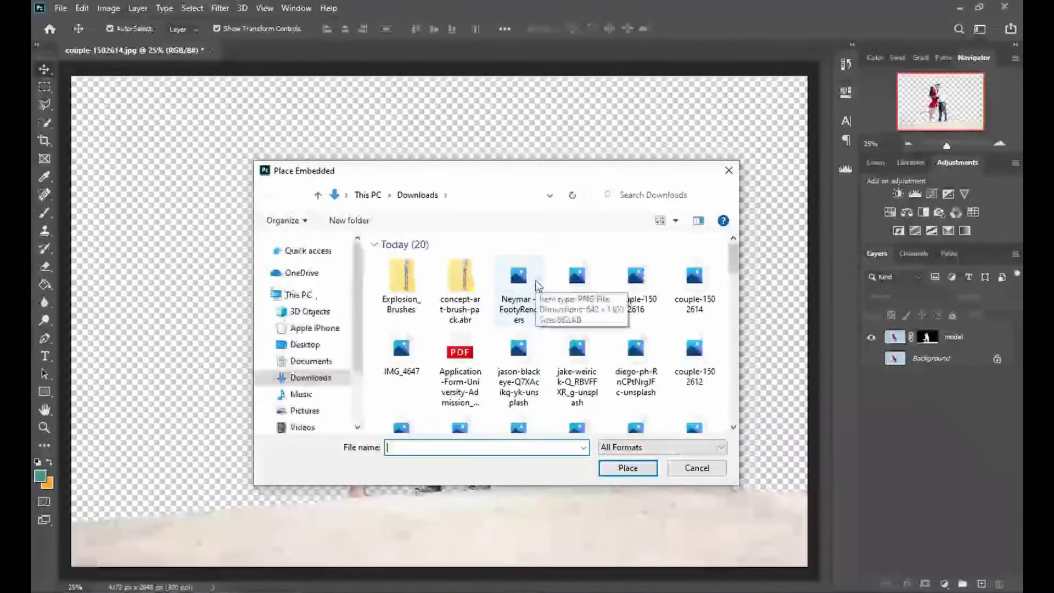
{"action": "double_click", "coordinate": [653, 401]}
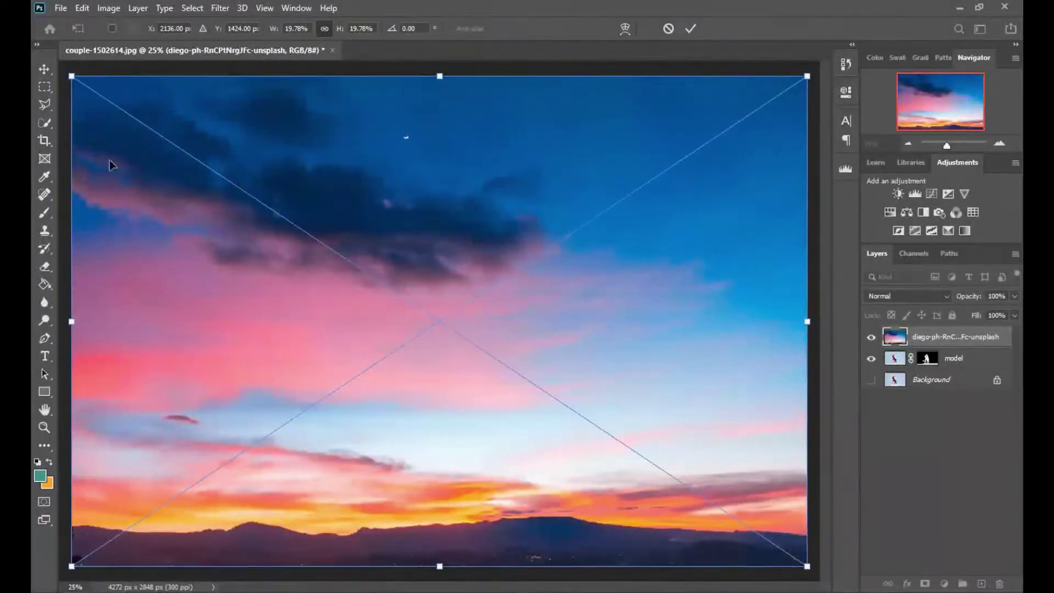
{"action": "left_click", "coordinate": [691, 29]}
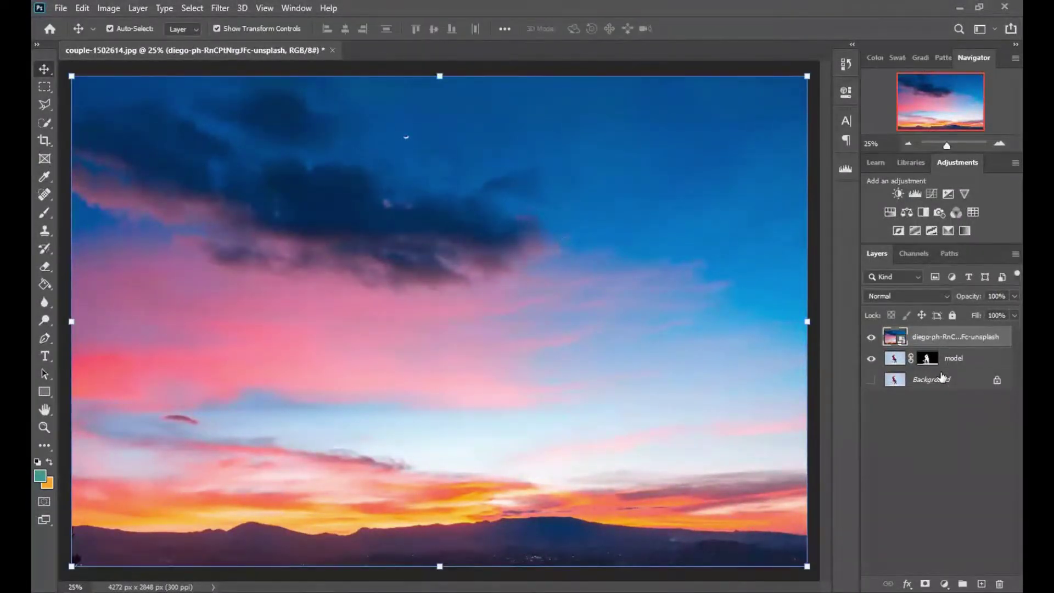
{"action": "left_click_drag", "start_coordinate": [943, 377], "coordinate": [940, 371]}
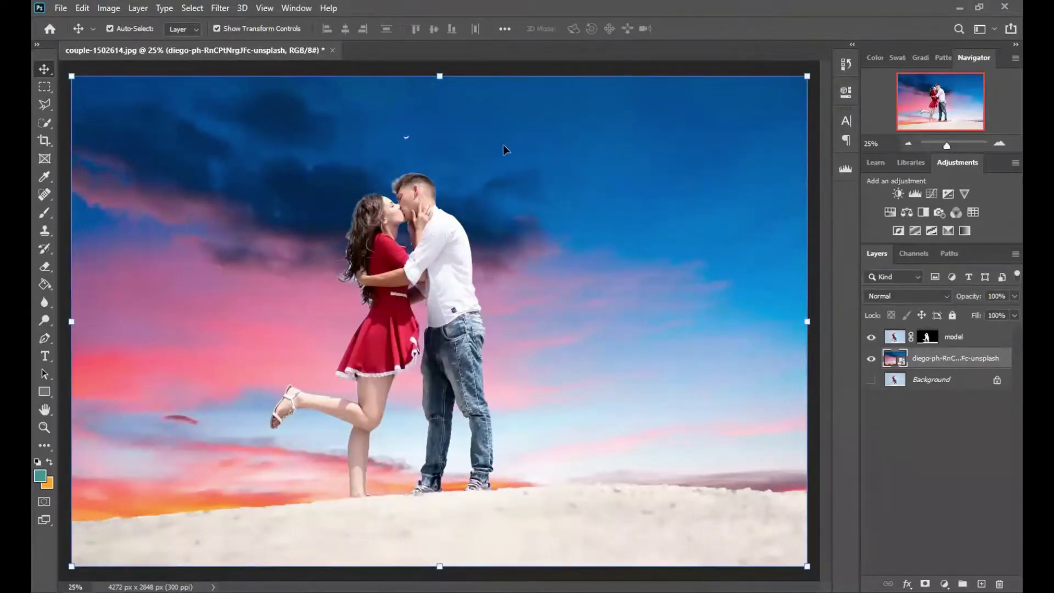
Step: Scale and nudge the sunset sky layer, enlarging it from its top-left corner
{"action": "key", "text": "ctrl+minus"}
{"action": "key", "text": "ctrl+t"}
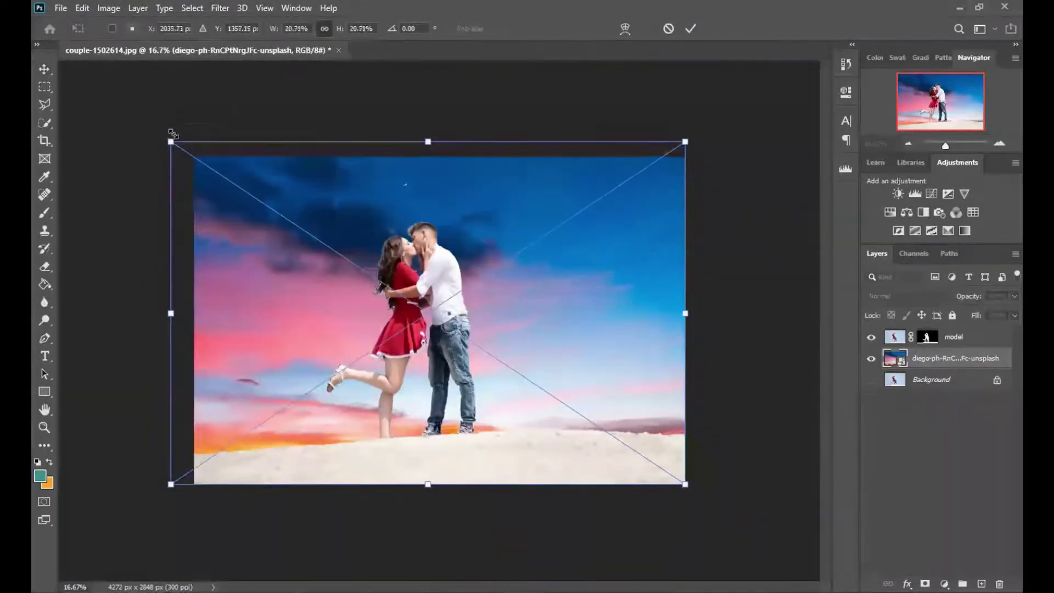
{"action": "left_click", "coordinate": [443, 193]}
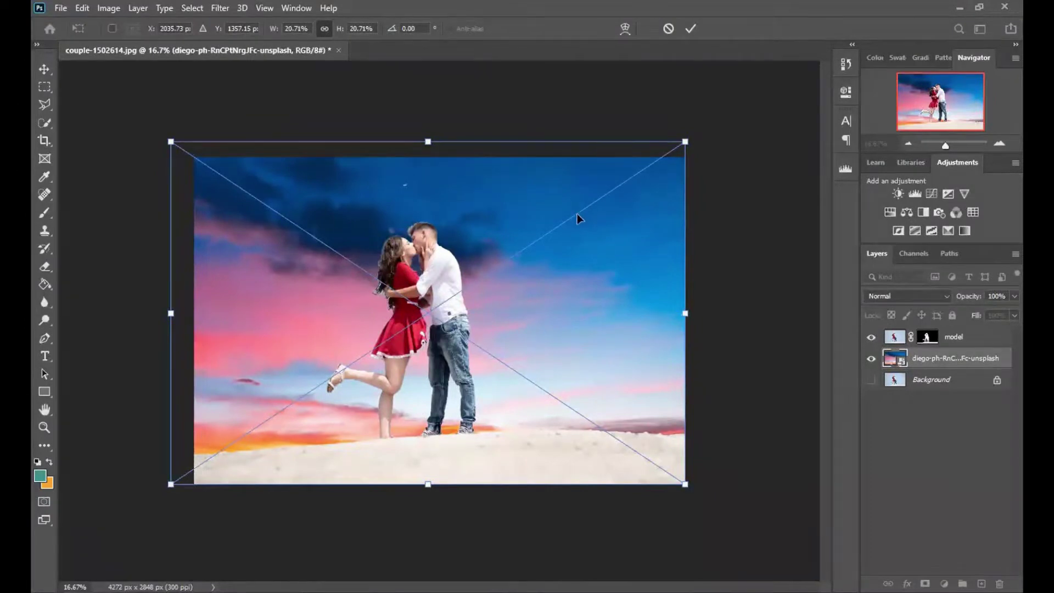
{"action": "left_click", "coordinate": [690, 29]}
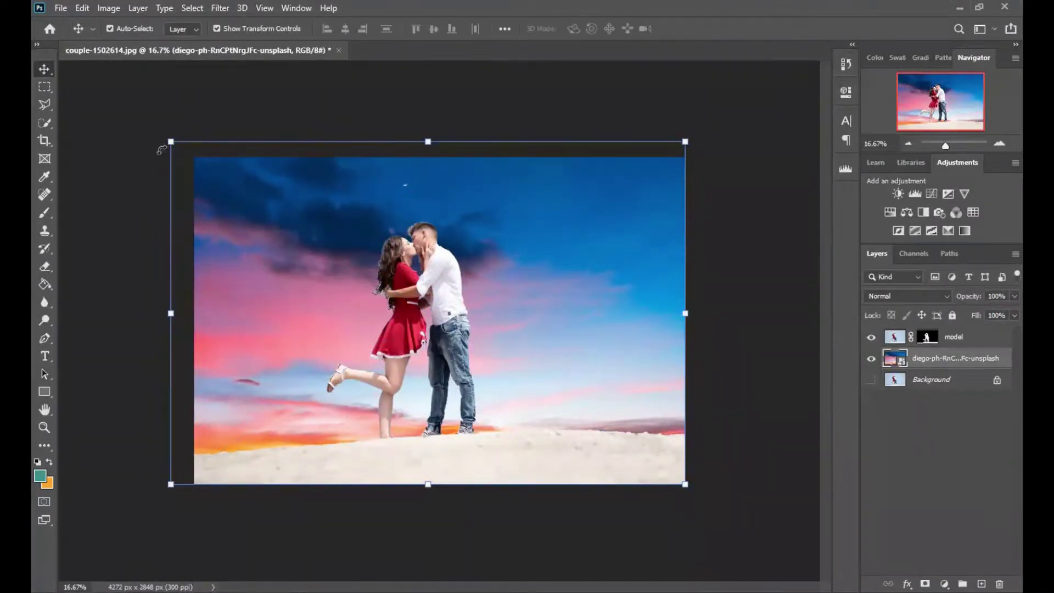
{"action": "left_click", "coordinate": [162, 150]}
{"action": "mouse_move", "coordinate": [412, 204]}
{"action": "left_mouse_down"}
{"action": "mouse_move", "coordinate": [414, 193]}
{"action": "mouse_move", "coordinate": [415, 202]}
{"action": "left_mouse_up"}
{"action": "left_click_drag", "start_coordinate": [173, 140], "coordinate": [168, 133]}
{"action": "left_click", "coordinate": [691, 28]}
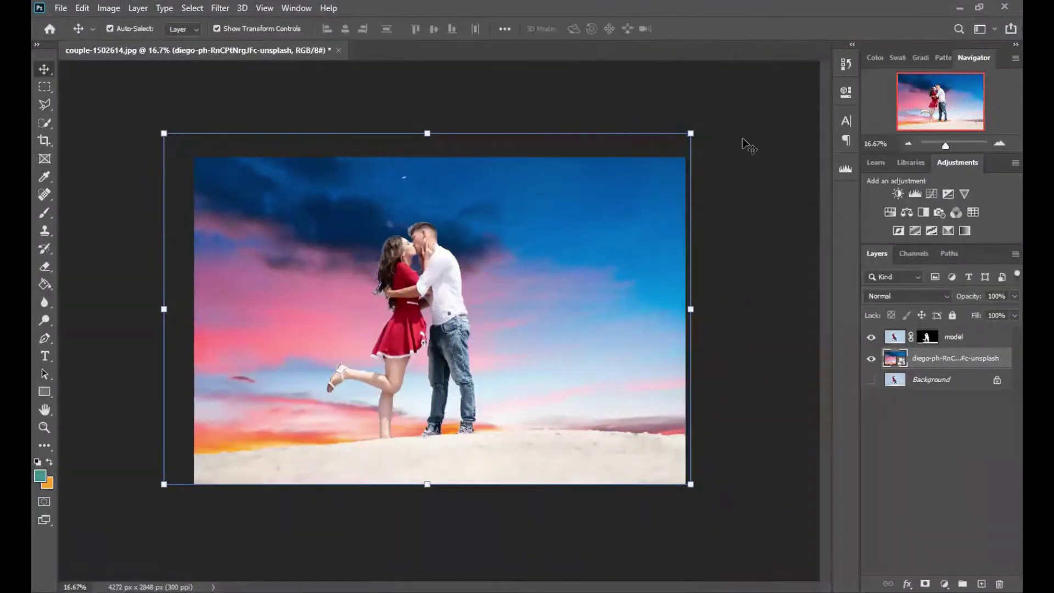
{"action": "left_click", "coordinate": [742, 141]}
Step: Crop the canvas taller at the top to 3112 px and stretch the sky to cover it
{"action": "left_click", "coordinate": [43, 144]}
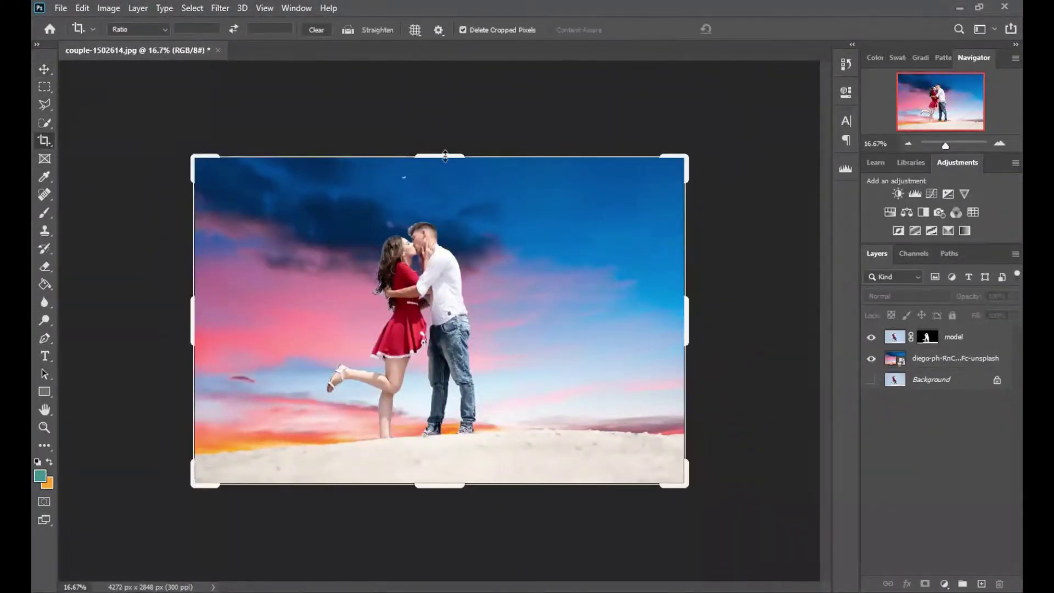
{"action": "left_click_drag", "start_coordinate": [439, 158], "coordinate": [447, 140]}
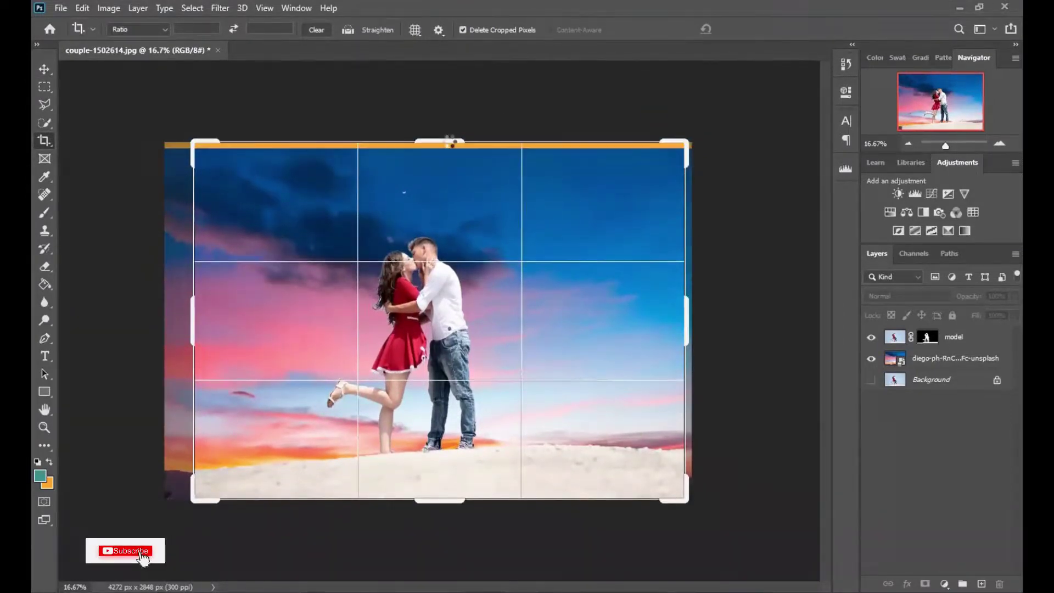
{"action": "left_click", "coordinate": [753, 33]}
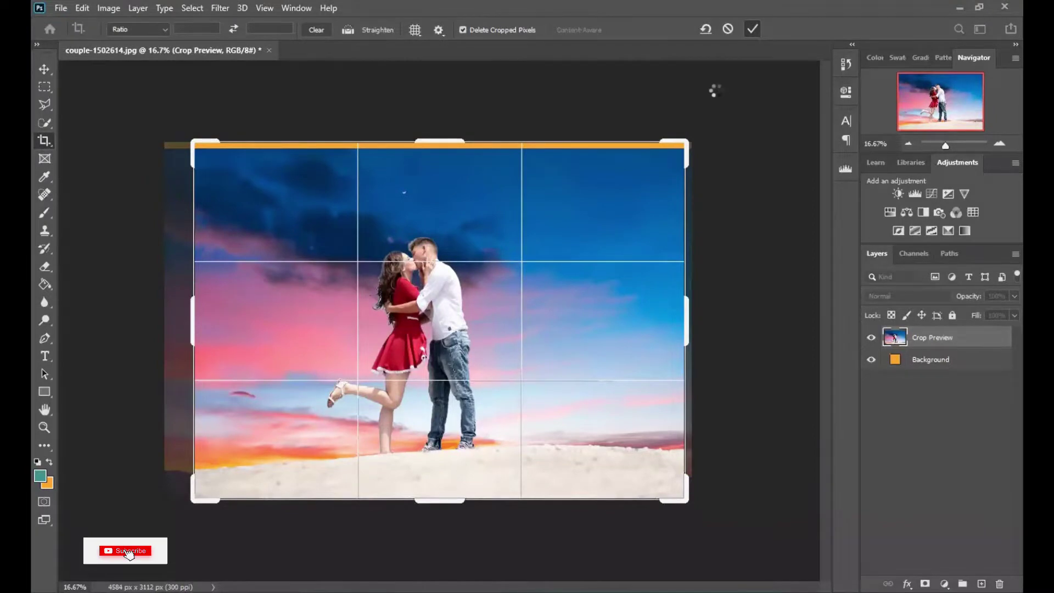
{"action": "key", "text": "ctrl+t"}
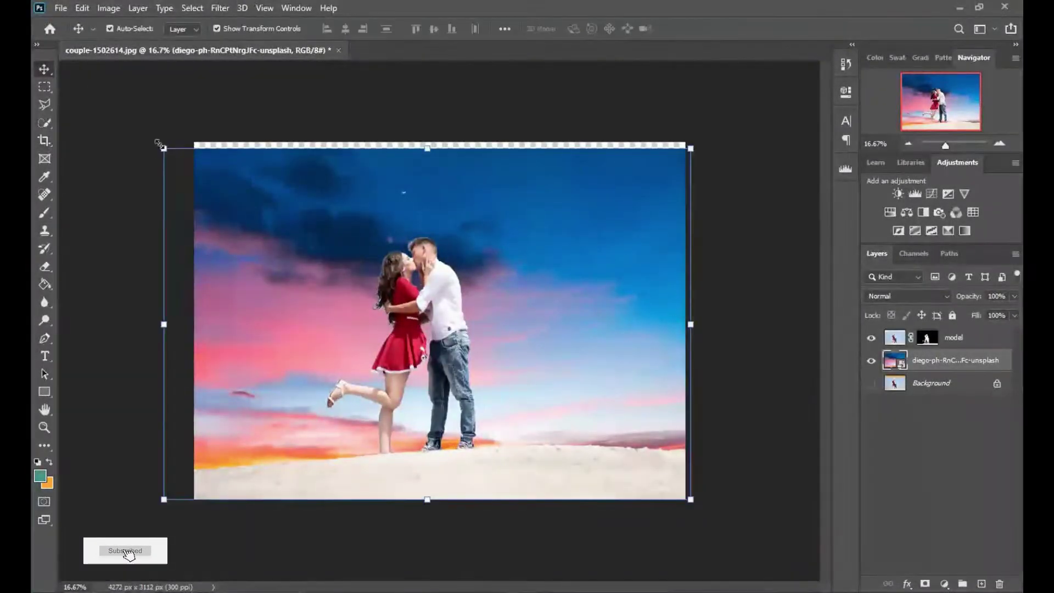
{"action": "left_click_drag", "start_coordinate": [161, 146], "coordinate": [152, 140]}
{"action": "left_click_drag", "start_coordinate": [521, 225], "coordinate": [532, 215]}
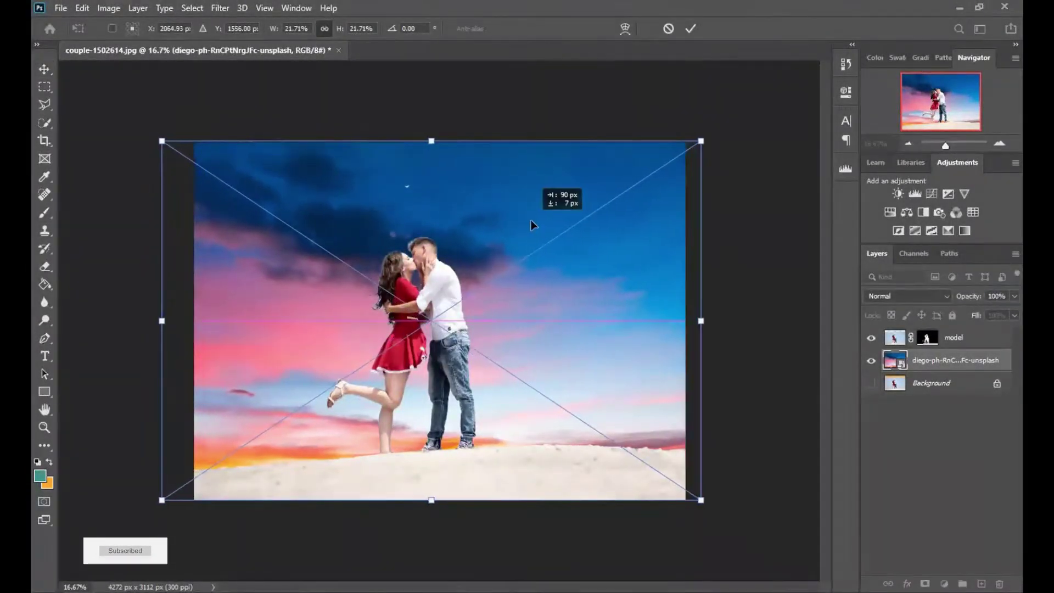
{"action": "left_click", "coordinate": [718, 111]}
Step: Enable a Color Overlay on the model layer using dark navy 020b1d
{"action": "left_click", "coordinate": [972, 342]}
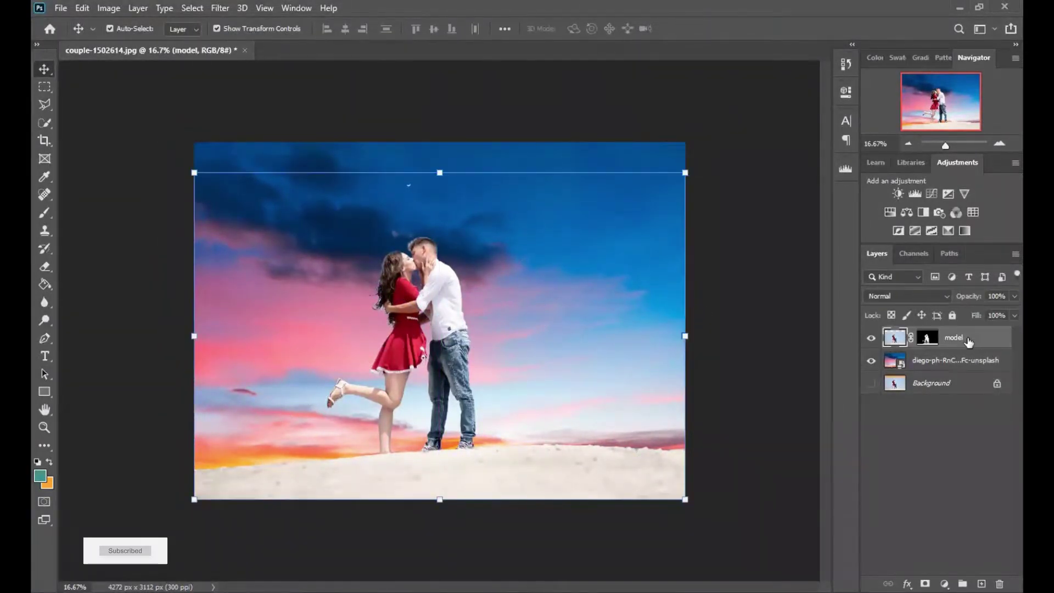
{"action": "right_click", "coordinate": [968, 342]}
{"action": "left_click", "coordinate": [846, 26]}
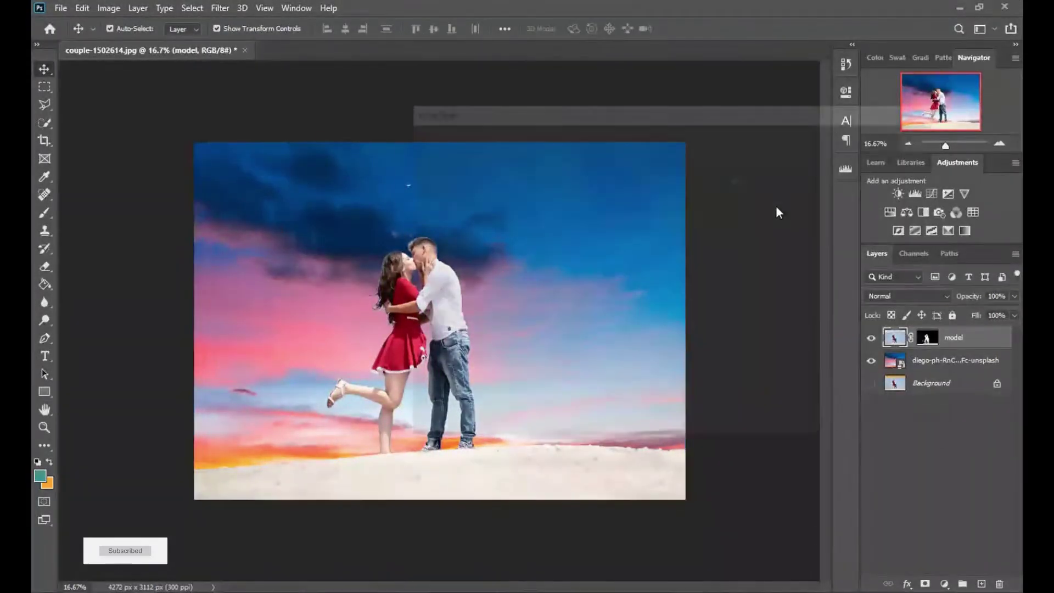
{"action": "left_click_drag", "start_coordinate": [708, 111], "coordinate": [785, 89]}
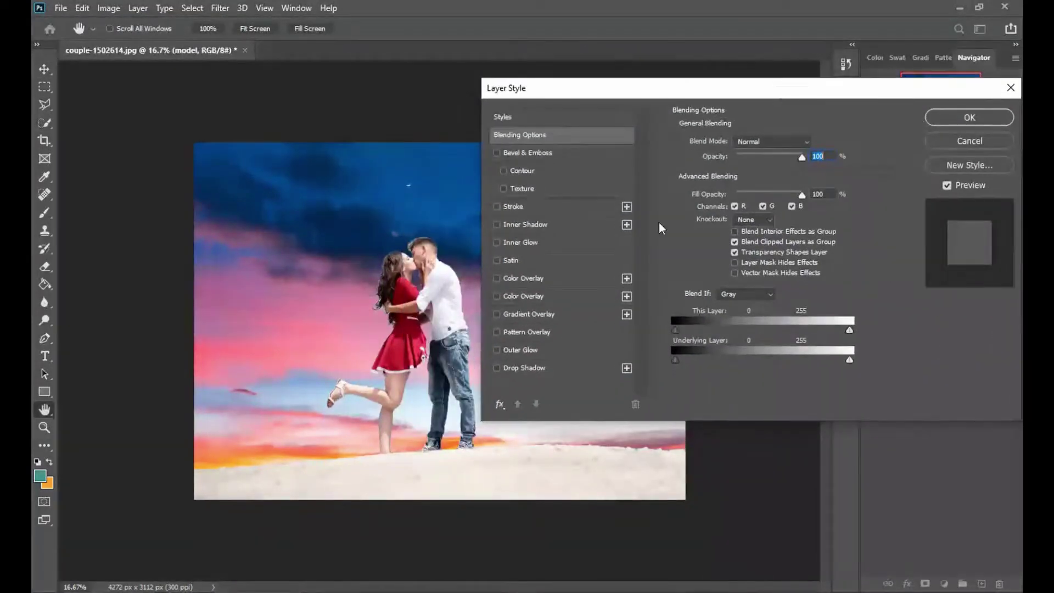
{"action": "left_click", "coordinate": [509, 278]}
{"action": "left_click", "coordinate": [815, 143]}
{"action": "left_click", "coordinate": [668, 390]}
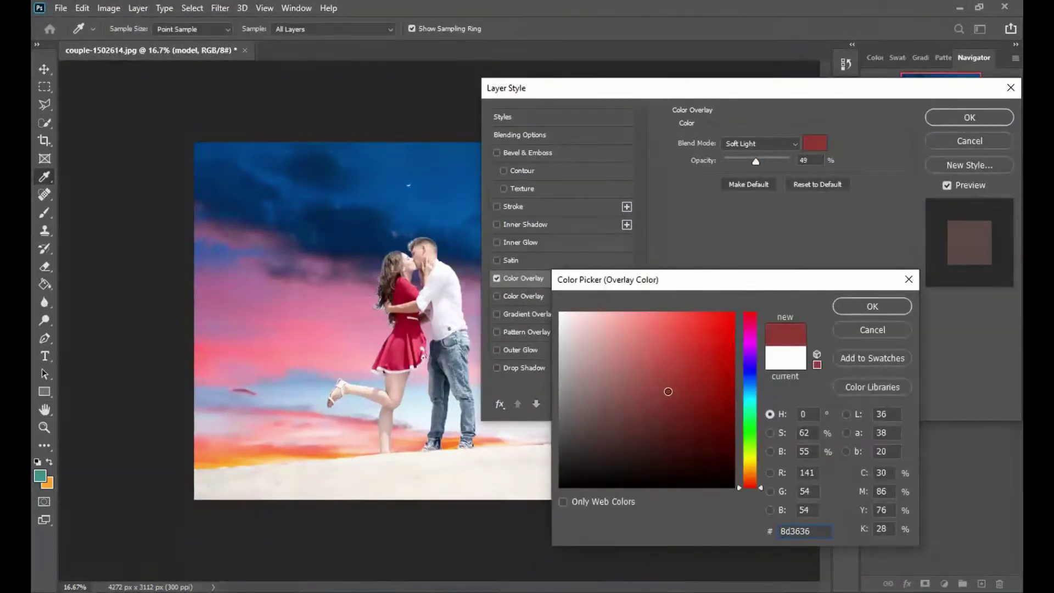
{"action": "left_click", "coordinate": [732, 471]}
{"action": "left_click", "coordinate": [748, 374]}
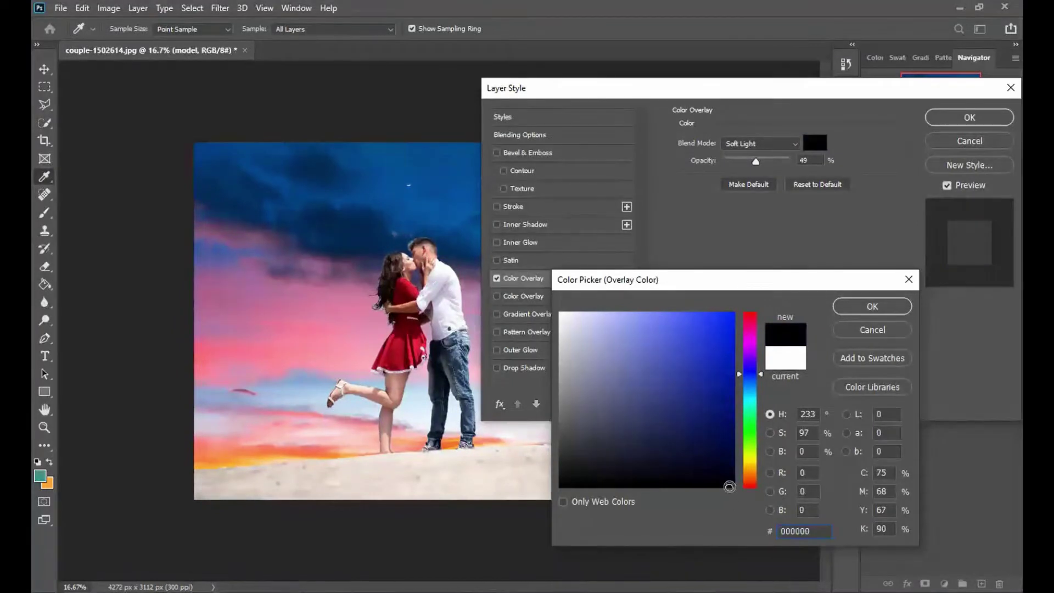
{"action": "left_click", "coordinate": [748, 380]}
{"action": "left_click_drag", "start_coordinate": [720, 429], "coordinate": [712, 462]}
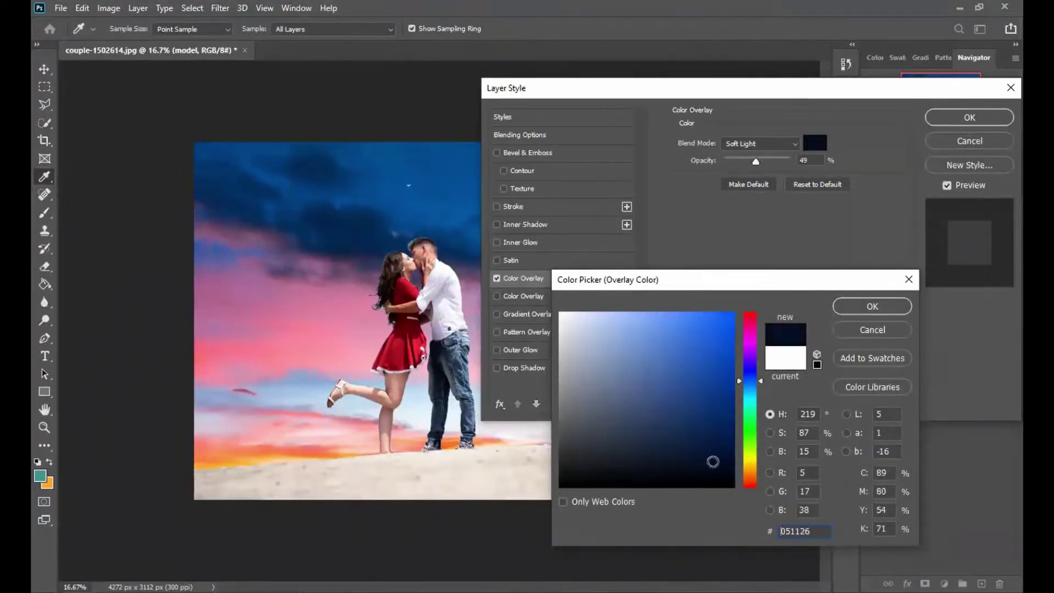
{"action": "left_click", "coordinate": [893, 308]}
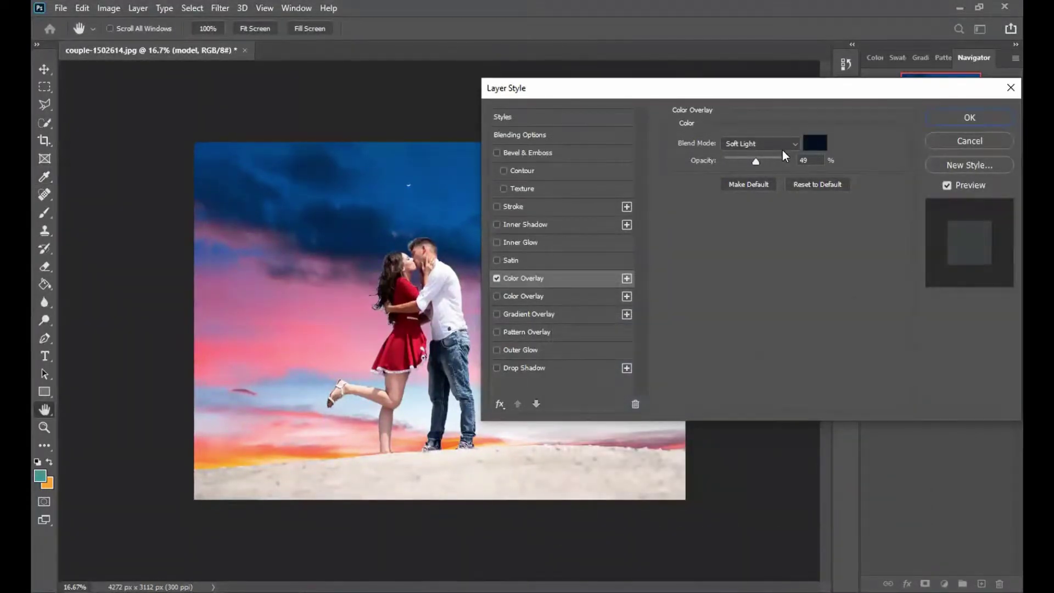
Step: Raise the Color Overlay opacity to 100% in Normal mode and apply the style
{"action": "left_click", "coordinate": [775, 160]}
{"action": "left_click", "coordinate": [763, 163]}
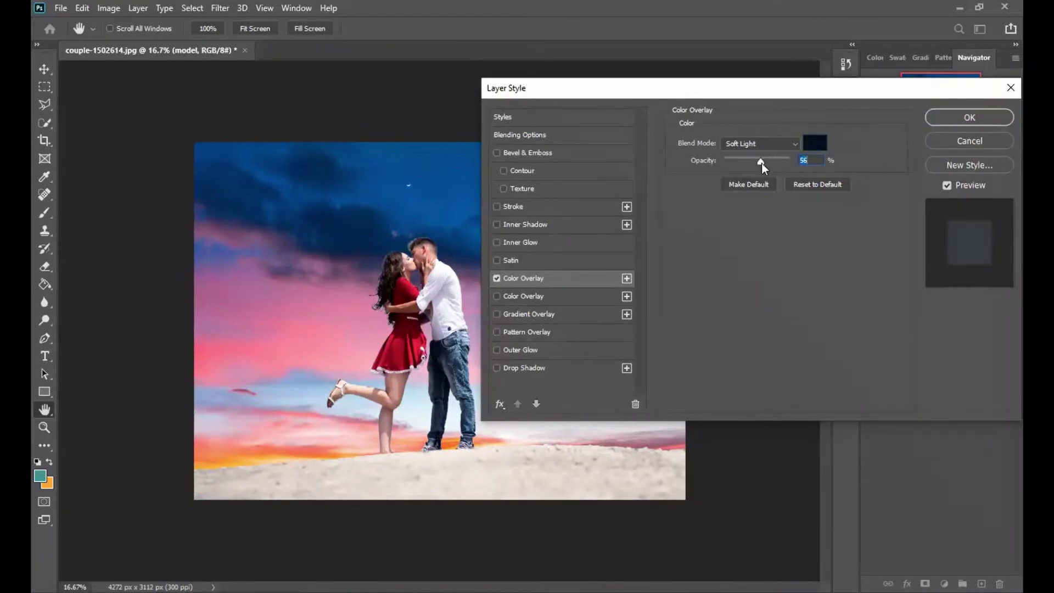
{"action": "left_click_drag", "start_coordinate": [760, 163], "coordinate": [789, 160]}
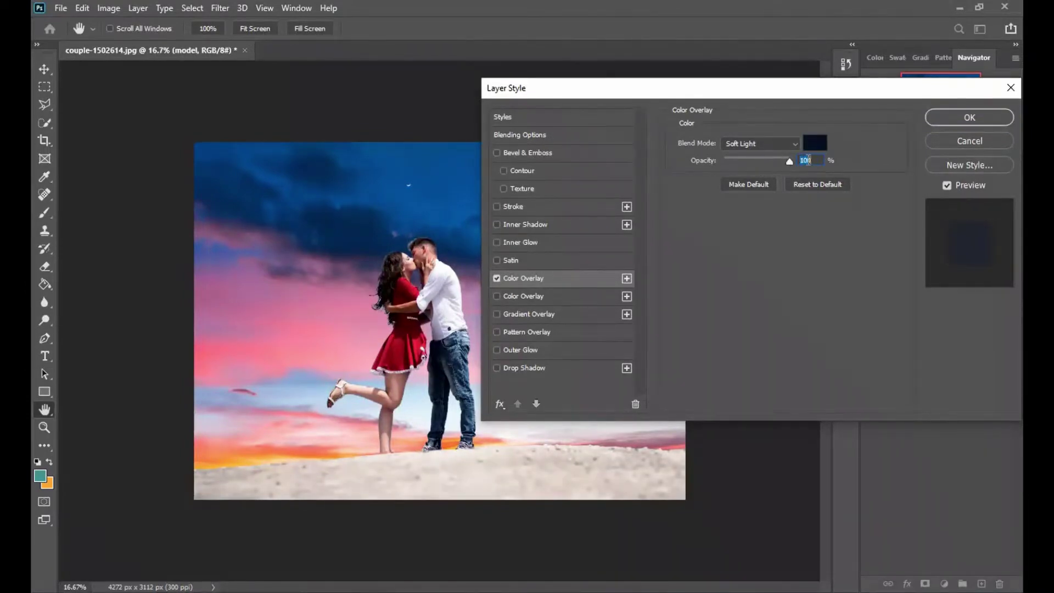
{"action": "left_click", "coordinate": [815, 143]}
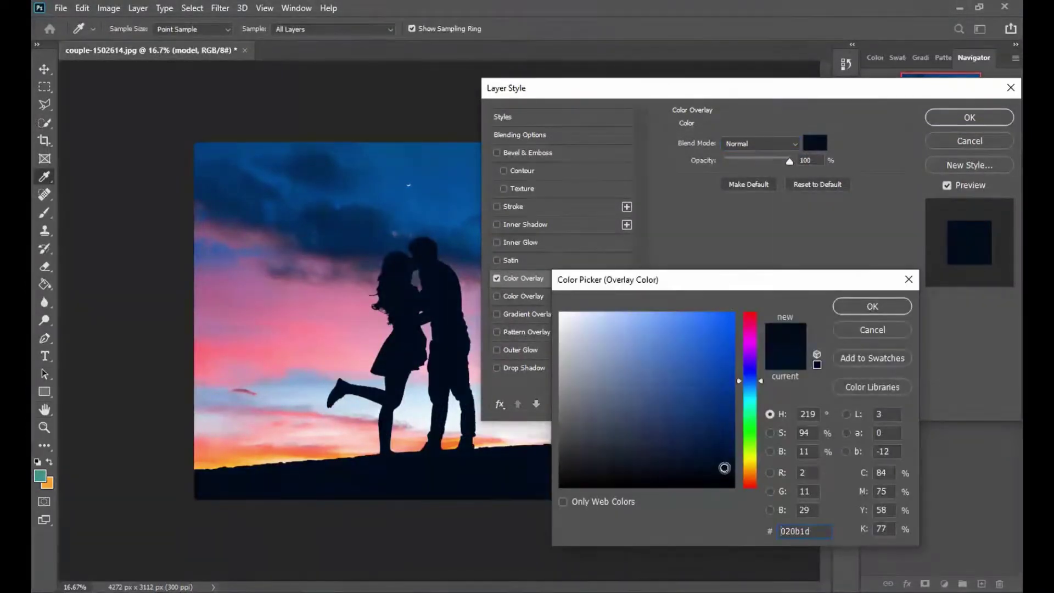
{"action": "left_click", "coordinate": [873, 306]}
{"action": "left_click", "coordinate": [970, 118]}
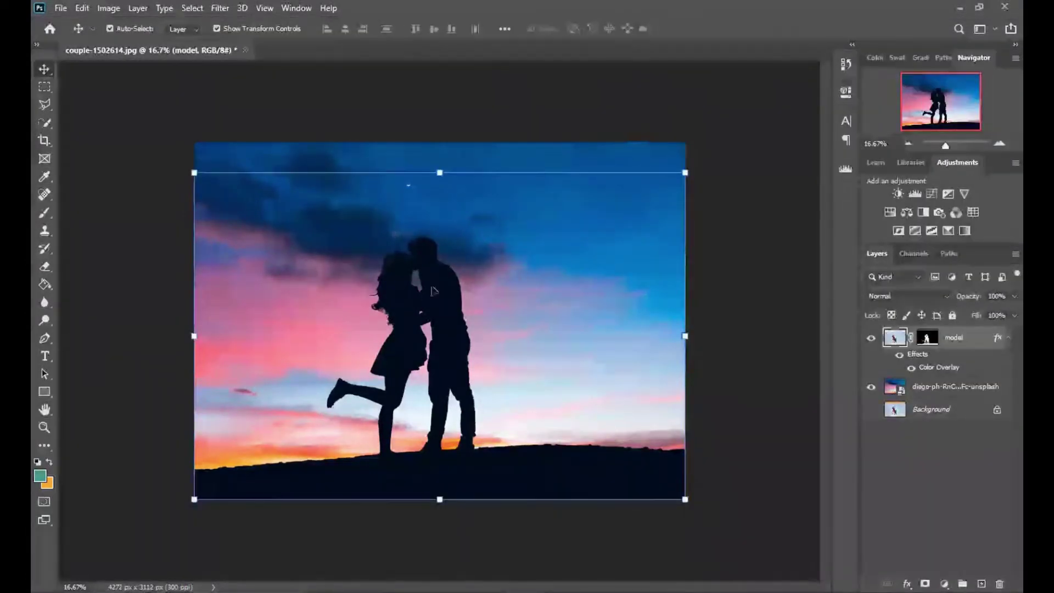
Step: Add a #032446 Solid Color fill layer and move it beneath the sunset sky layer
{"action": "left_click", "coordinate": [939, 389]}
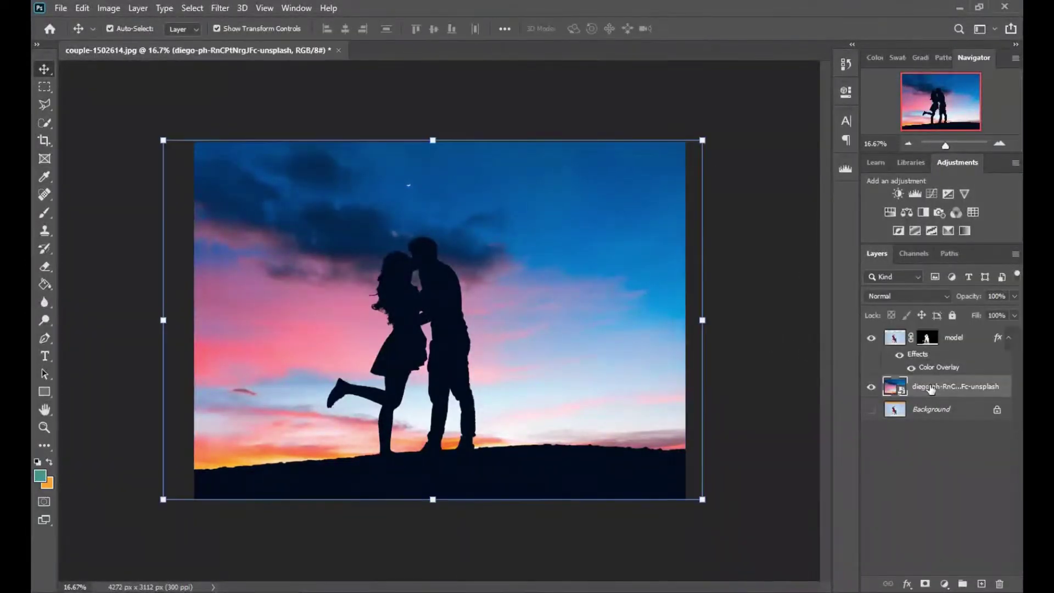
{"action": "left_click", "coordinate": [945, 584]}
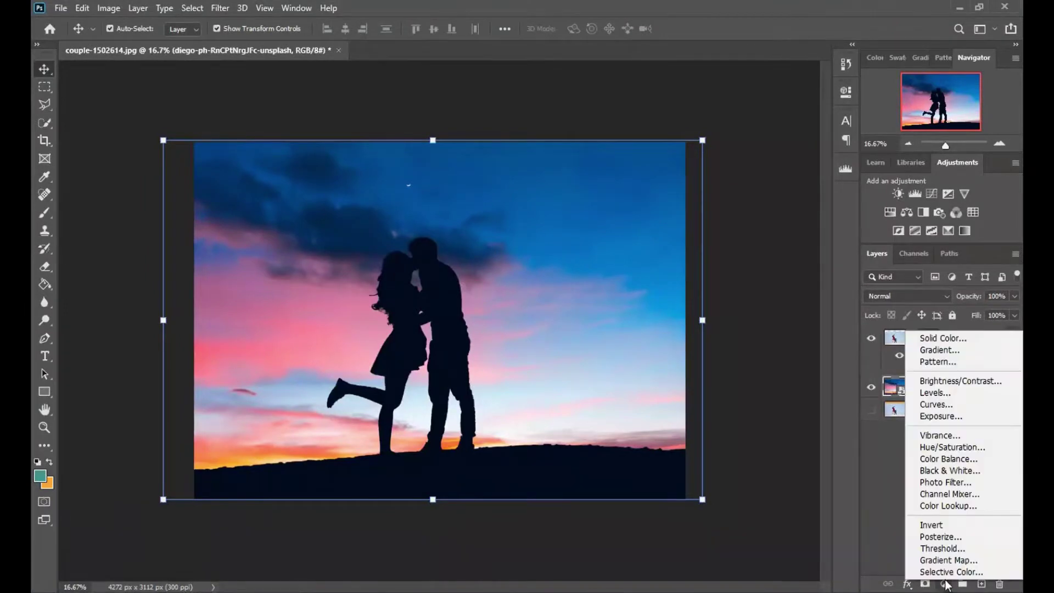
{"action": "left_click", "coordinate": [936, 337]}
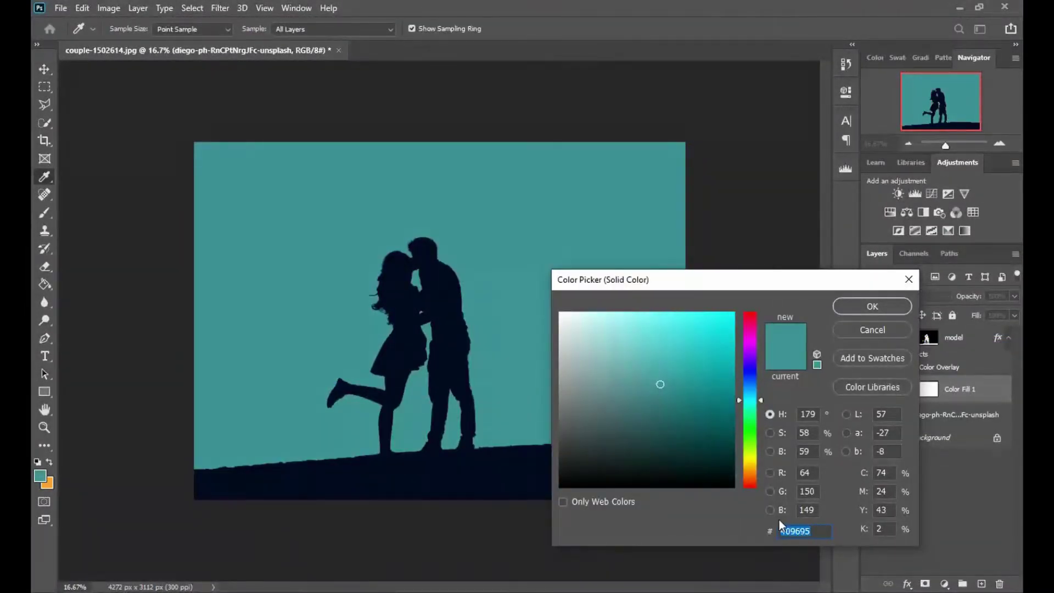
{"action": "type", "text": "032446"}
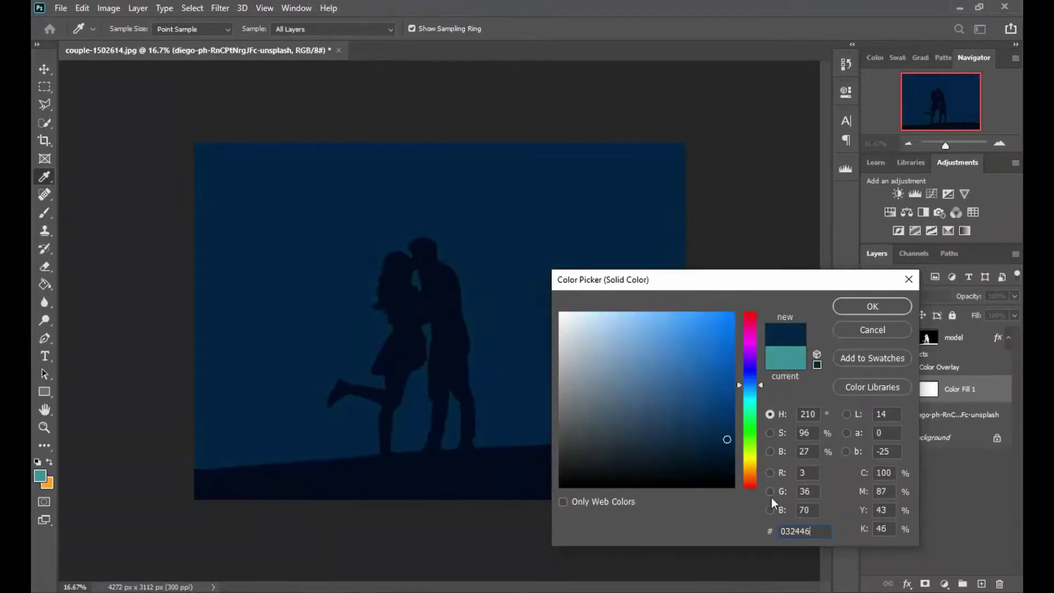
{"action": "left_click", "coordinate": [872, 308]}
{"action": "left_click_drag", "start_coordinate": [974, 389], "coordinate": [965, 430]}
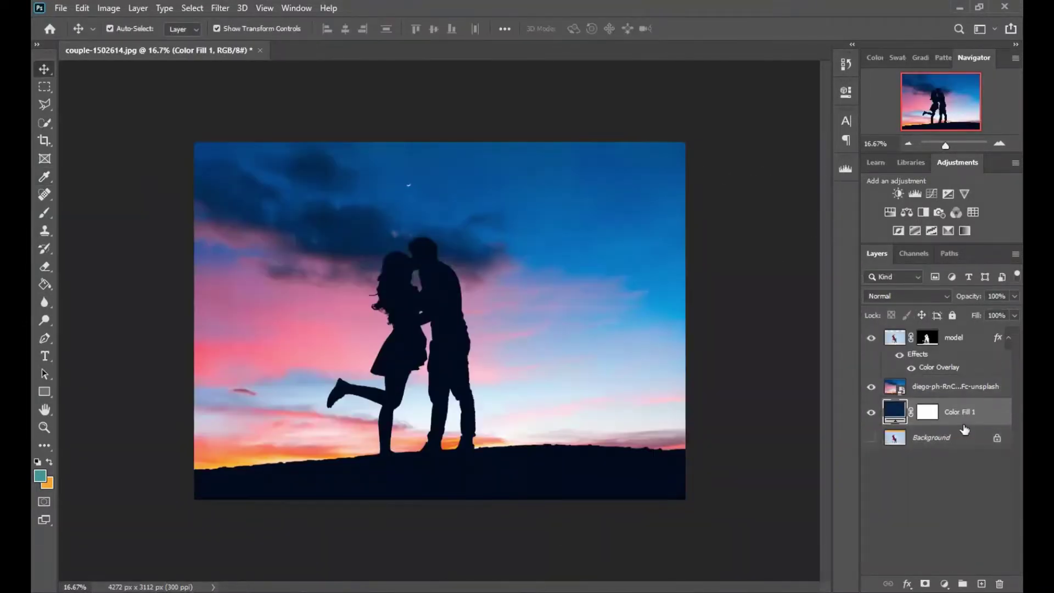
{"action": "left_click", "coordinate": [944, 386]}
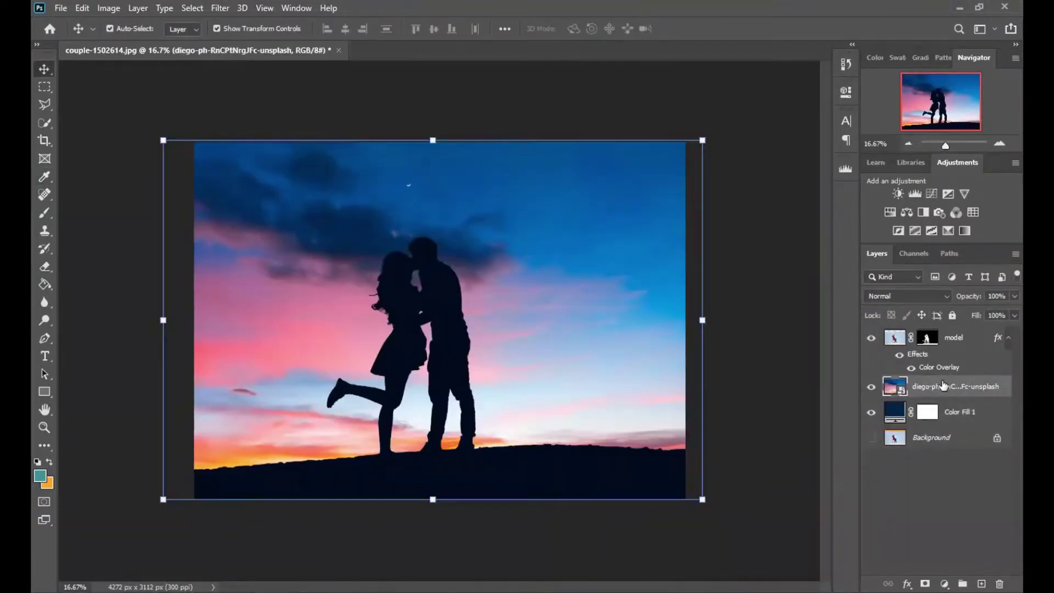
Step: Mask the sunset layer and drag a Foreground to Transparent gradient down from the top
{"action": "left_click", "coordinate": [927, 584]}
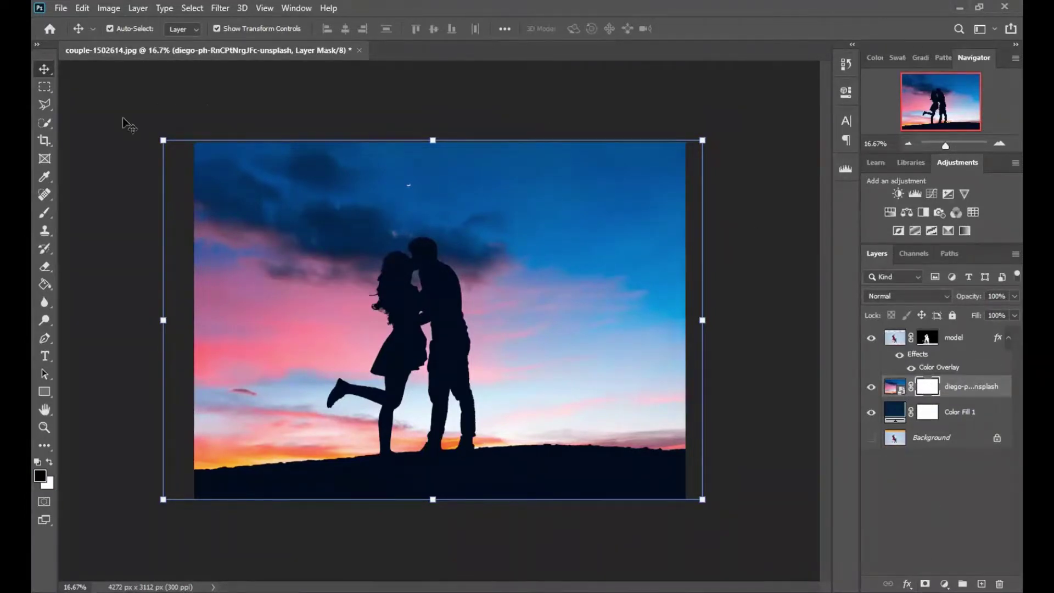
{"action": "right_click", "coordinate": [46, 285]}
{"action": "left_click", "coordinate": [102, 280]}
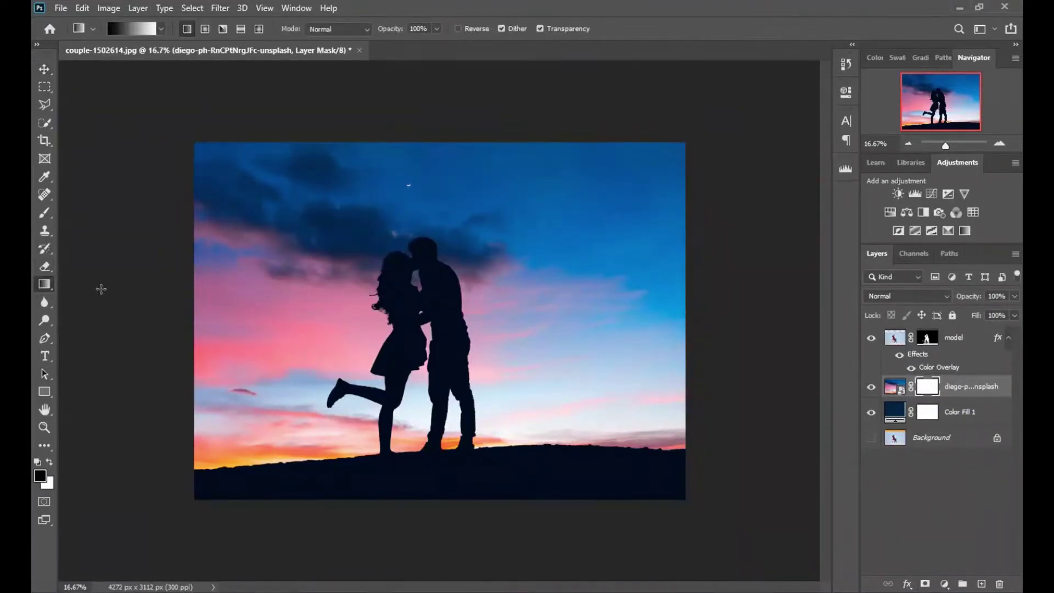
{"action": "left_click", "coordinate": [96, 29]}
{"action": "left_click", "coordinate": [385, 110]}
{"action": "left_click", "coordinate": [431, 130]}
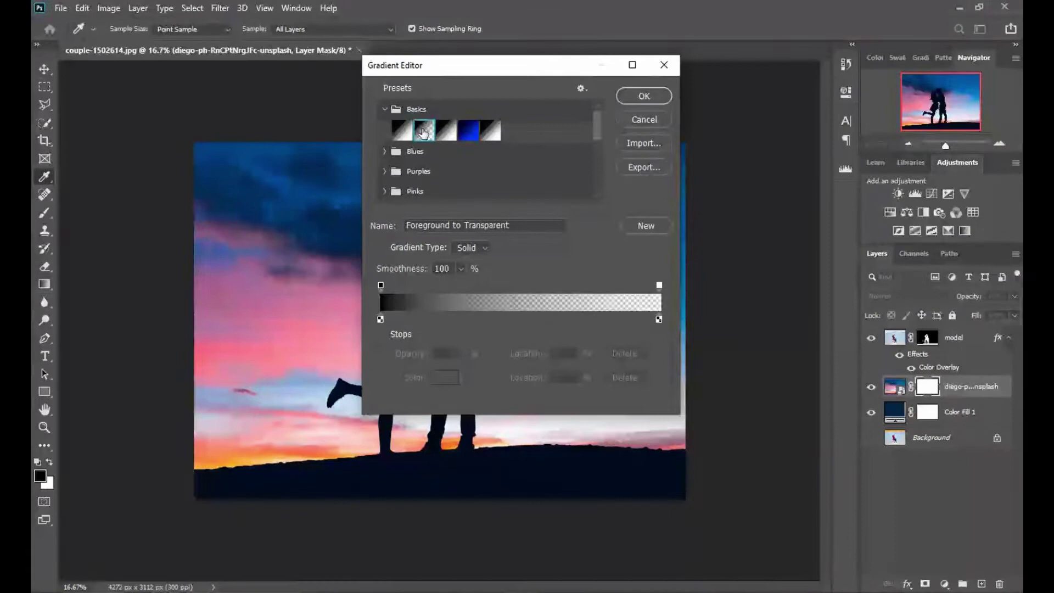
{"action": "left_click", "coordinate": [643, 96]}
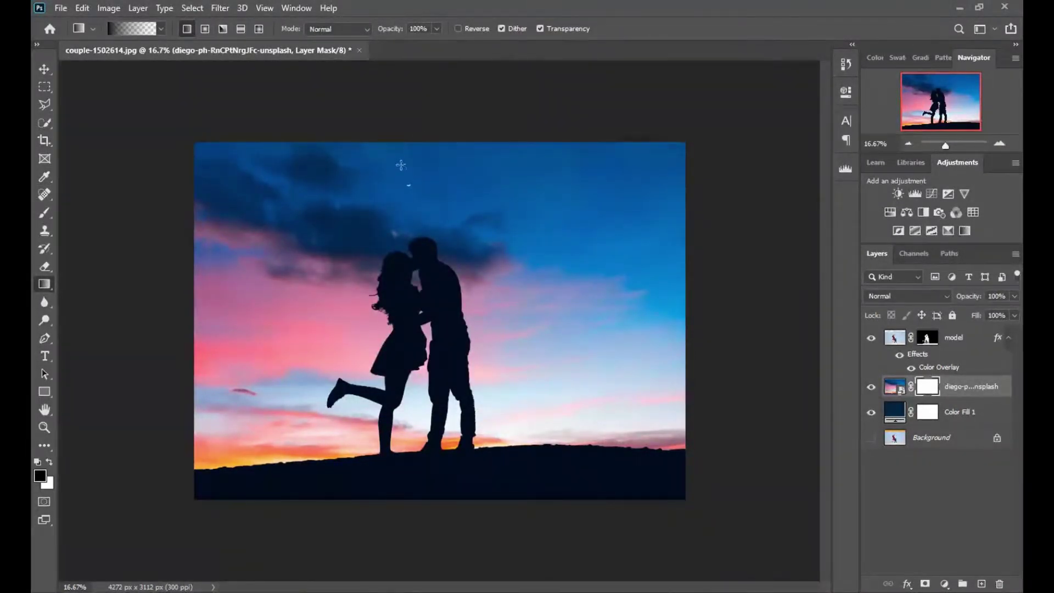
{"action": "left_click_drag", "start_coordinate": [421, 122], "coordinate": [420, 331]}
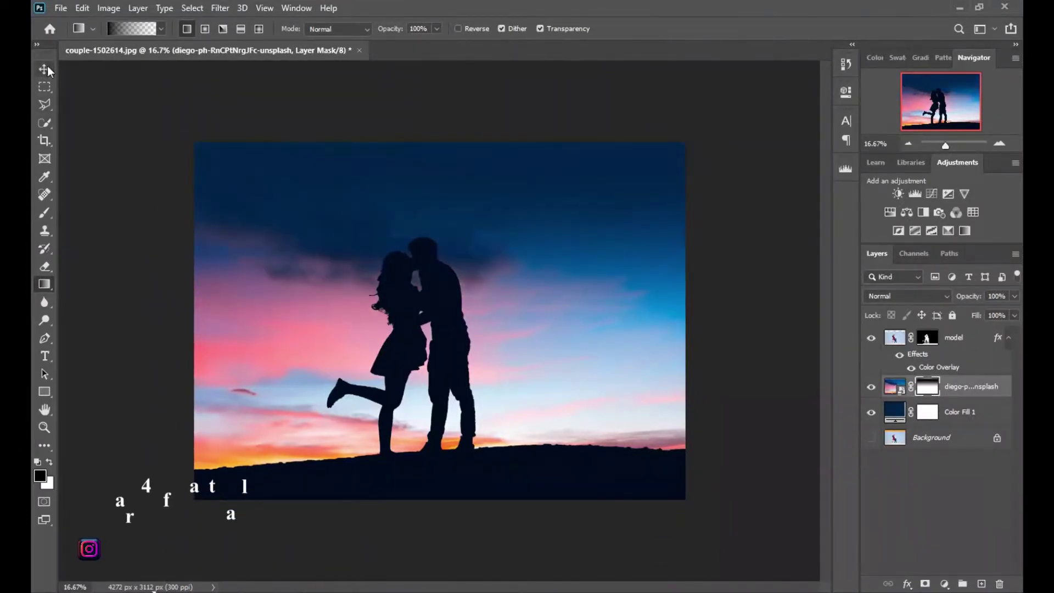
Step: Place the starry night image as an embedded layer and nudge it upward
{"action": "left_click", "coordinate": [60, 7]}
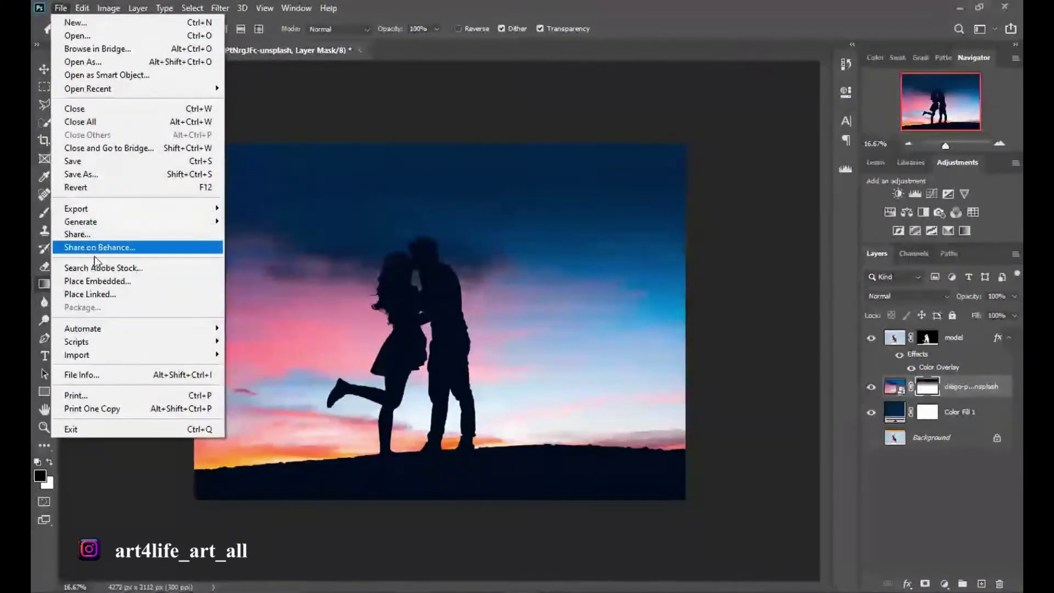
{"action": "left_click", "coordinate": [95, 281]}
{"action": "left_click", "coordinate": [578, 361]}
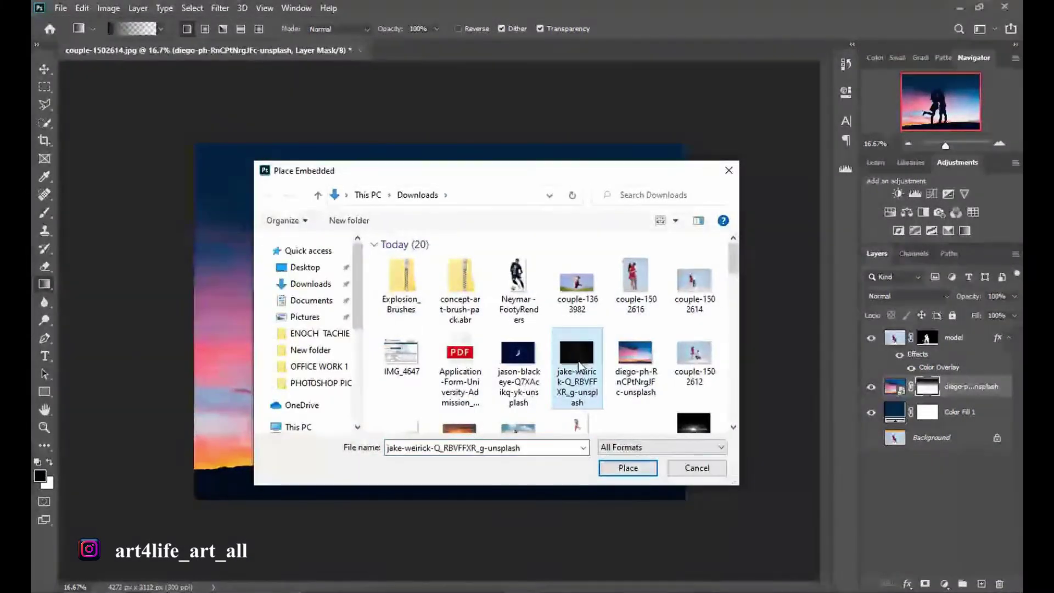
{"action": "left_click", "coordinate": [628, 468]}
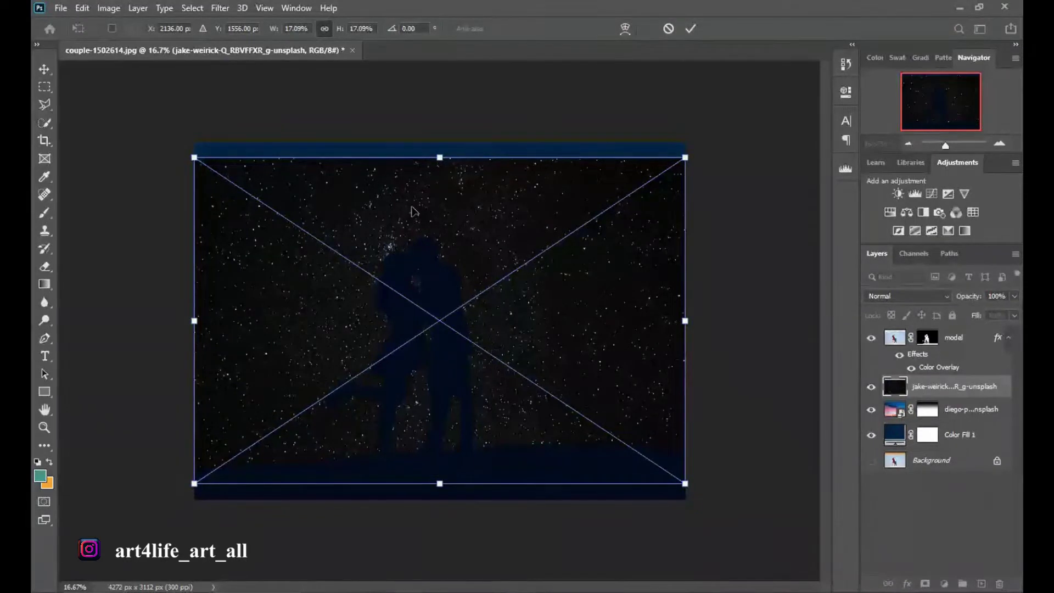
{"action": "left_click_drag", "start_coordinate": [415, 215], "coordinate": [415, 202]}
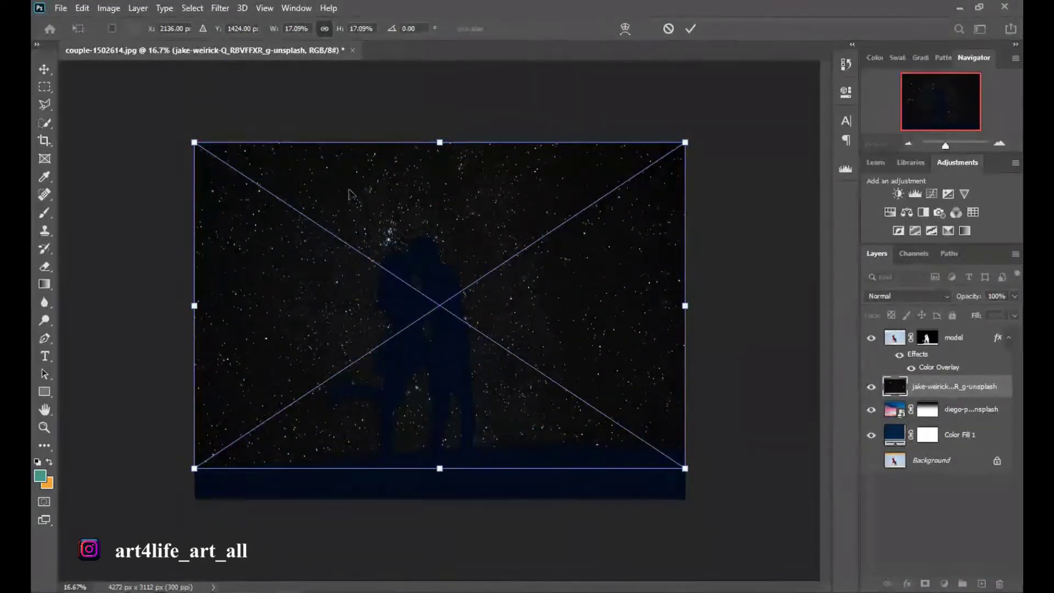
{"action": "left_click", "coordinate": [691, 33]}
Step: Move the starry layer above the model layer and set its blend mode to Screen
{"action": "left_click", "coordinate": [947, 298]}
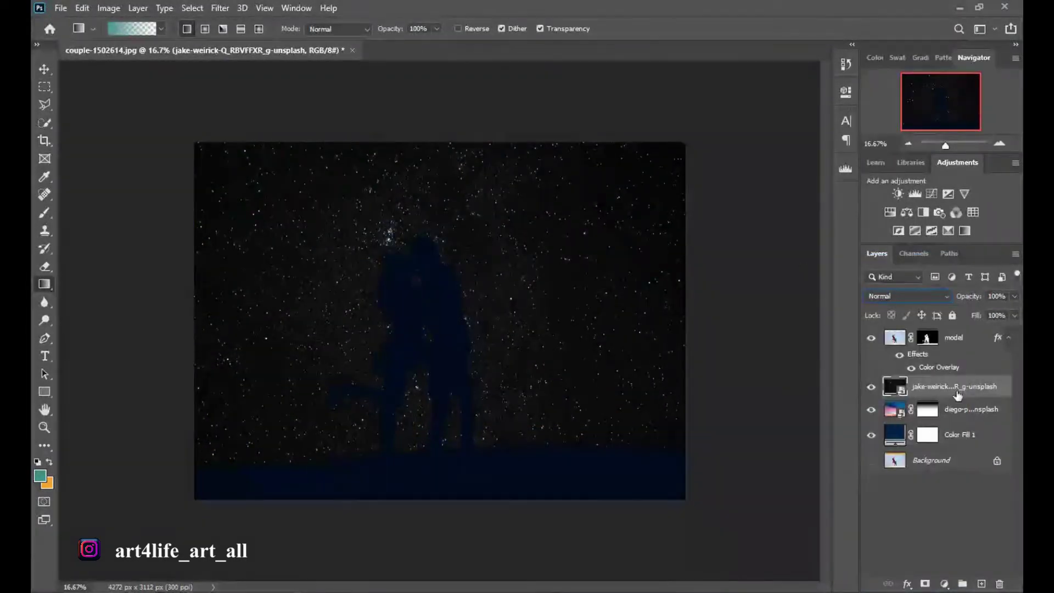
{"action": "left_click_drag", "start_coordinate": [952, 386], "coordinate": [952, 338]}
{"action": "left_click", "coordinate": [945, 295]}
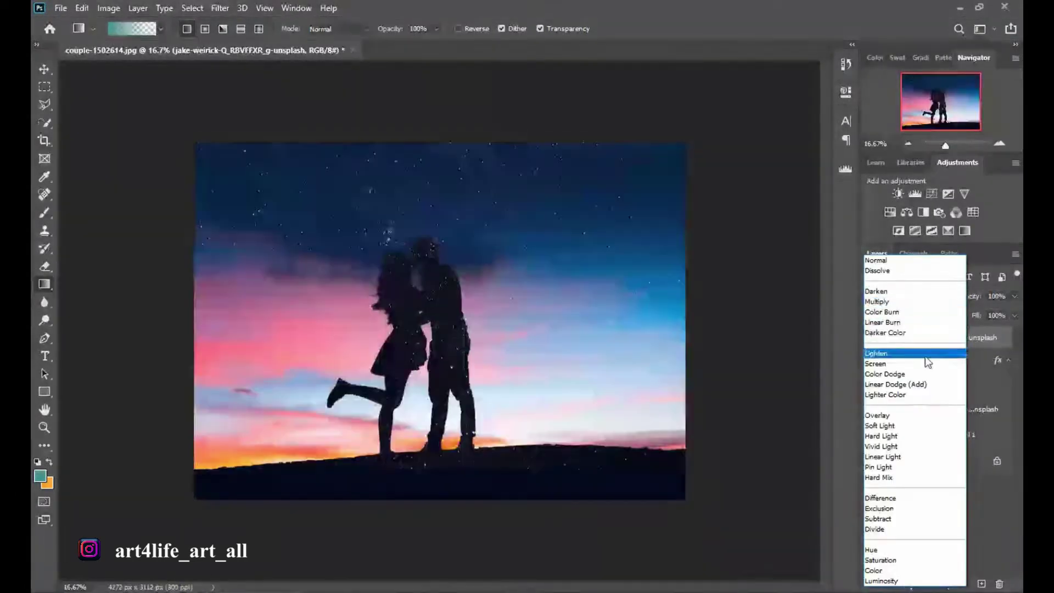
{"action": "left_click", "coordinate": [923, 363]}
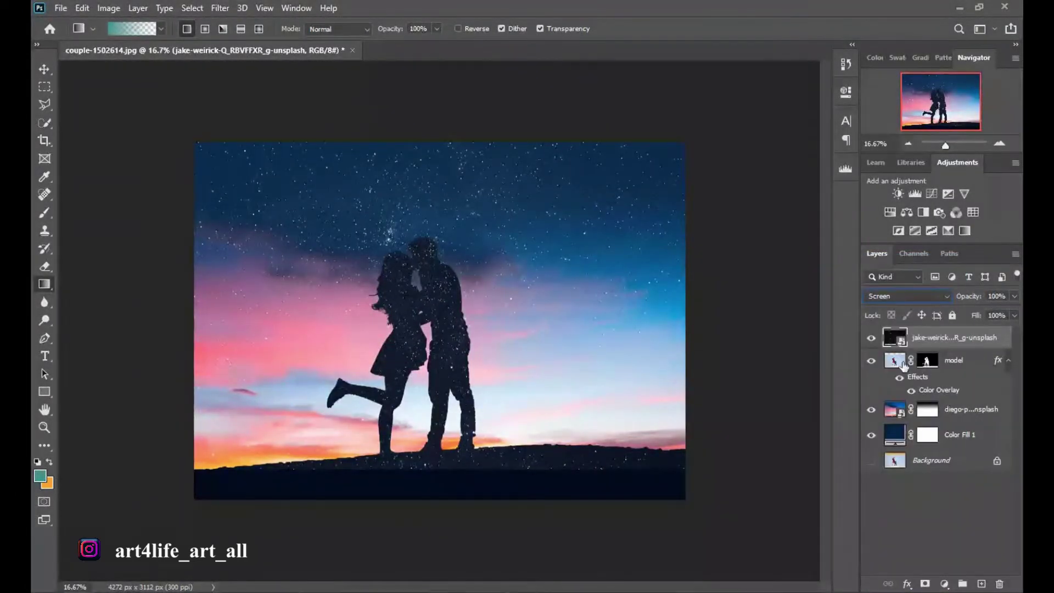
{"action": "key", "text": "ctrl+t"}
Step: Scale and reposition the starry layer so it extends beyond the canvas edges
{"action": "left_click_drag", "start_coordinate": [686, 499], "coordinate": [709, 500]}
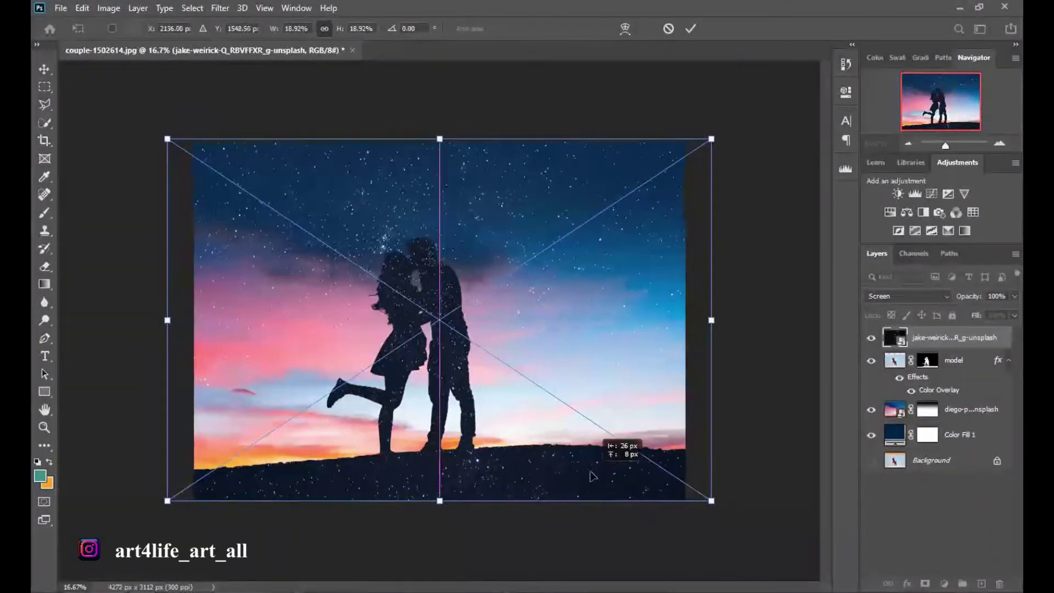
{"action": "left_click_drag", "start_coordinate": [607, 442], "coordinate": [577, 439]}
{"action": "left_click_drag", "start_coordinate": [680, 491], "coordinate": [749, 542]}
{"action": "mouse_move", "coordinate": [633, 482]}
{"action": "left_mouse_down"}
{"action": "mouse_move", "coordinate": [599, 420]}
{"action": "mouse_move", "coordinate": [587, 439]}
{"action": "left_mouse_up"}
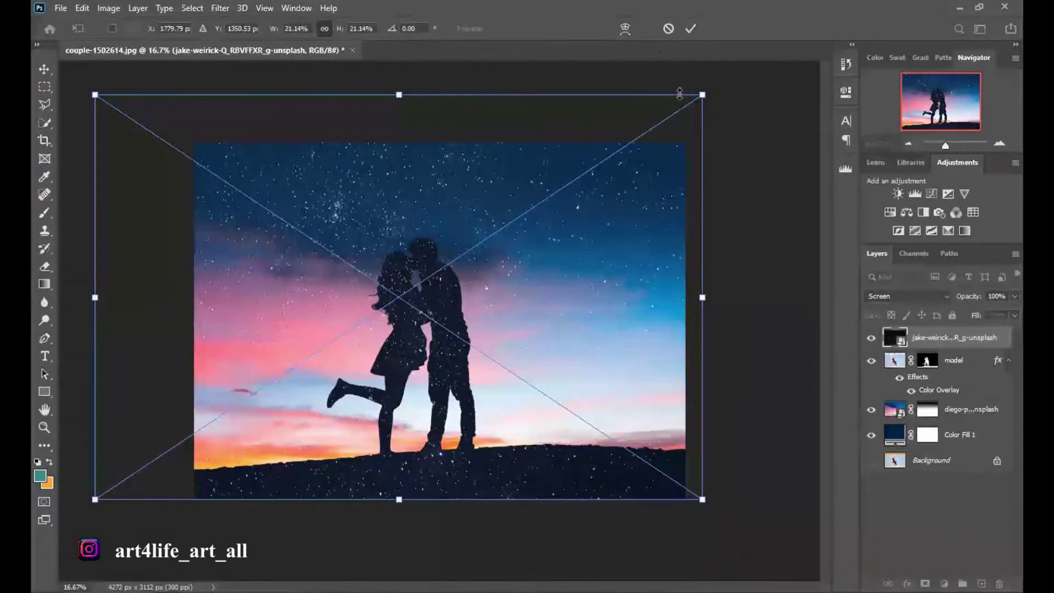
{"action": "left_click", "coordinate": [691, 29]}
Step: Add a white layer mask to the starry layer
{"action": "left_click", "coordinate": [908, 584]}
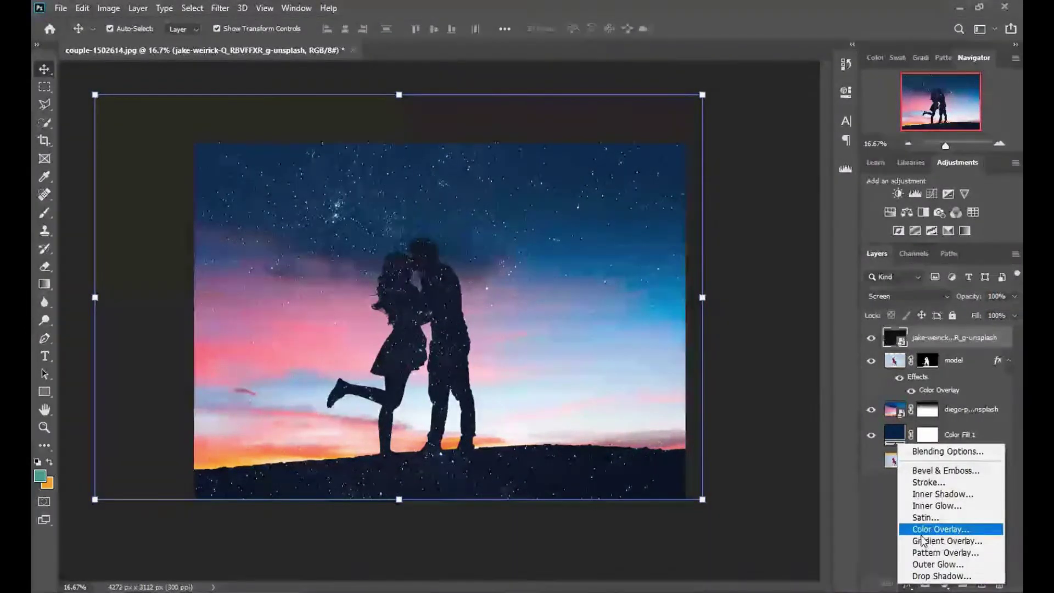
{"action": "key", "text": "Escape"}
{"action": "left_click", "coordinate": [926, 584]}
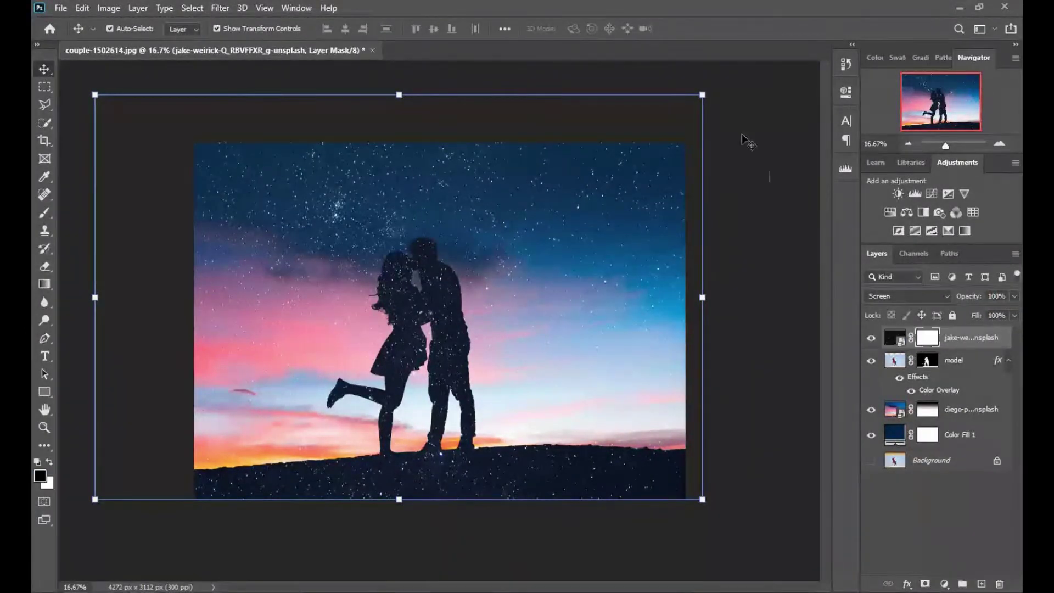
{"action": "left_click", "coordinate": [38, 213]}
Step: At 100% brush opacity, mask out the stars over the ground and the couple's silhouette
{"action": "left_click", "coordinate": [347, 29]}
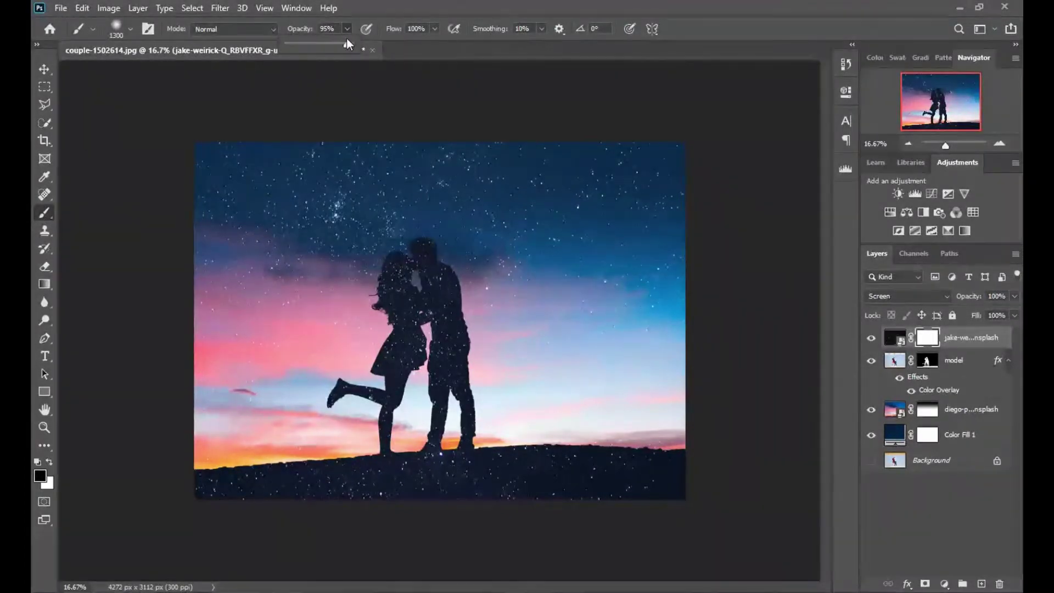
{"action": "left_click_drag", "start_coordinate": [347, 43], "coordinate": [352, 44]}
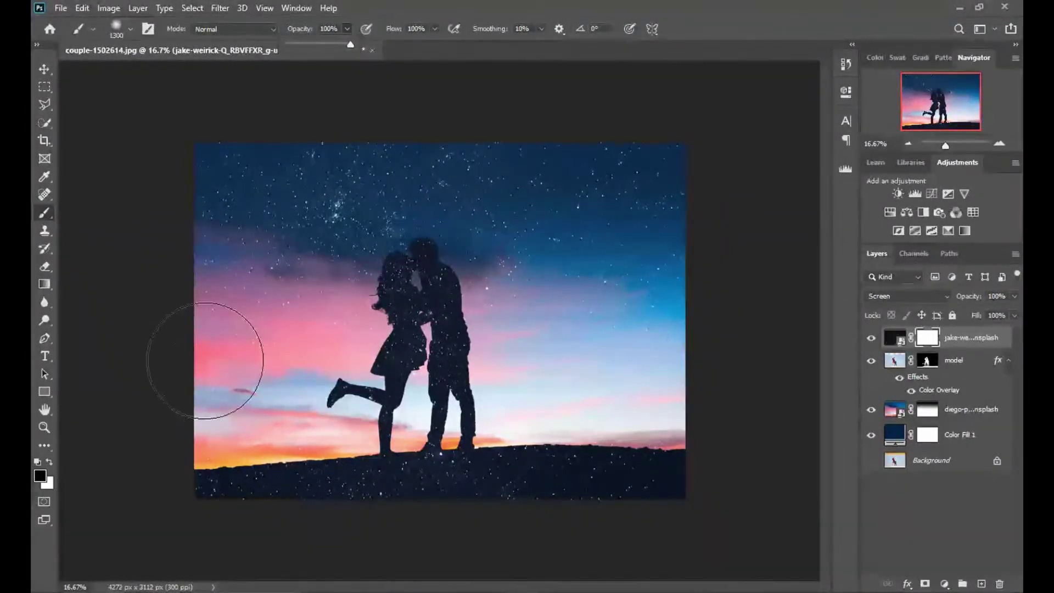
{"action": "mouse_move", "coordinate": [212, 518]}
{"action": "left_mouse_down"}
{"action": "mouse_move", "coordinate": [176, 517]}
{"action": "mouse_move", "coordinate": [447, 518]}
{"action": "mouse_move", "coordinate": [247, 489]}
{"action": "left_mouse_up"}
{"action": "key", "text": "bracketleft"}
{"action": "key", "text": "bracketleft"}
{"action": "key", "text": "bracketleft"}
{"action": "mouse_move", "coordinate": [393, 384]}
{"action": "left_mouse_down"}
{"action": "mouse_move", "coordinate": [431, 357]}
{"action": "mouse_move", "coordinate": [431, 322]}
{"action": "mouse_move", "coordinate": [440, 322]}
{"action": "mouse_move", "coordinate": [413, 302]}
{"action": "mouse_move", "coordinate": [396, 374]}
{"action": "left_mouse_up"}
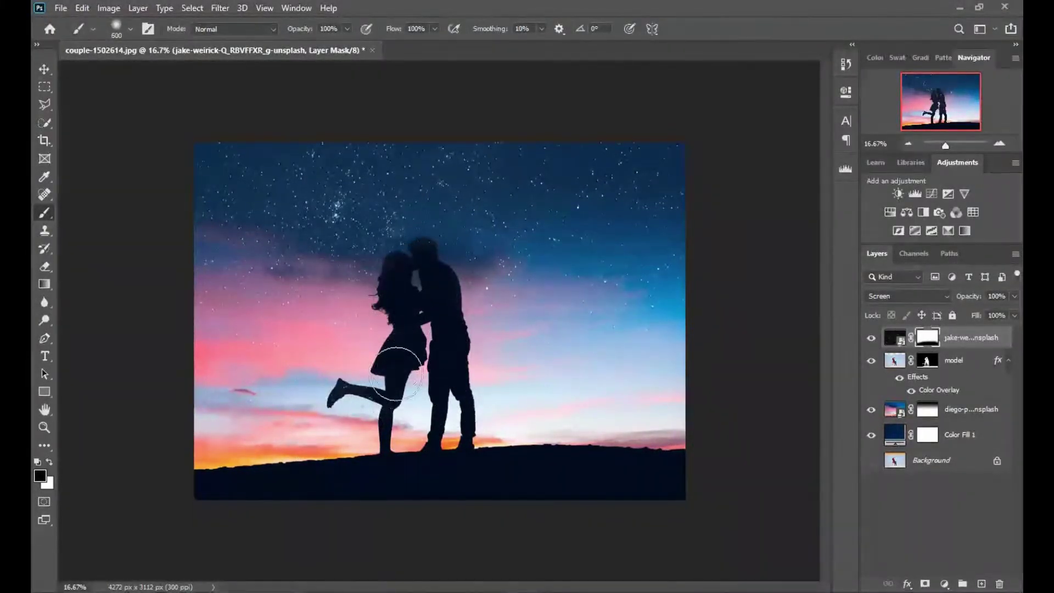
{"action": "key", "text": "ctrl+z"}
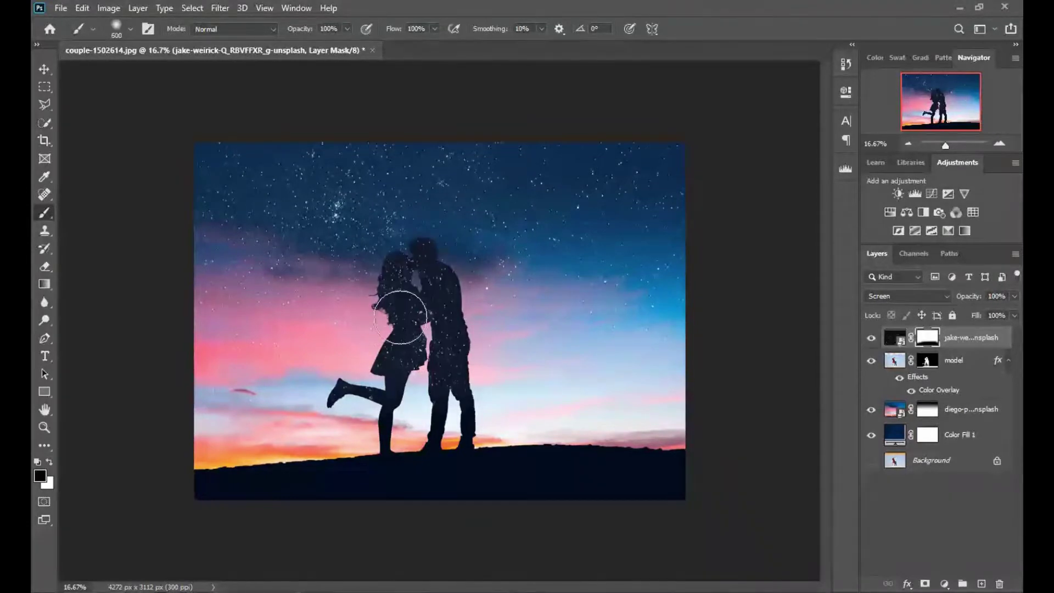
{"action": "left_click_drag", "start_coordinate": [448, 366], "coordinate": [410, 346]}
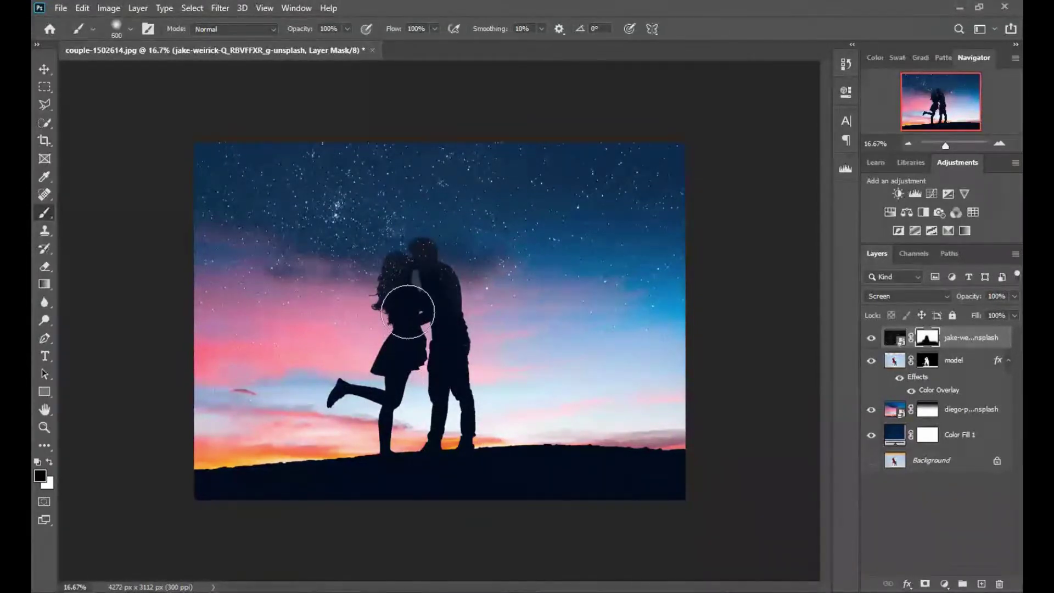
{"action": "key", "text": "ctrl+plus"}
{"action": "key", "text": "bracketleft"}
{"action": "key", "text": "bracketleft"}
{"action": "key", "text": "bracketleft"}
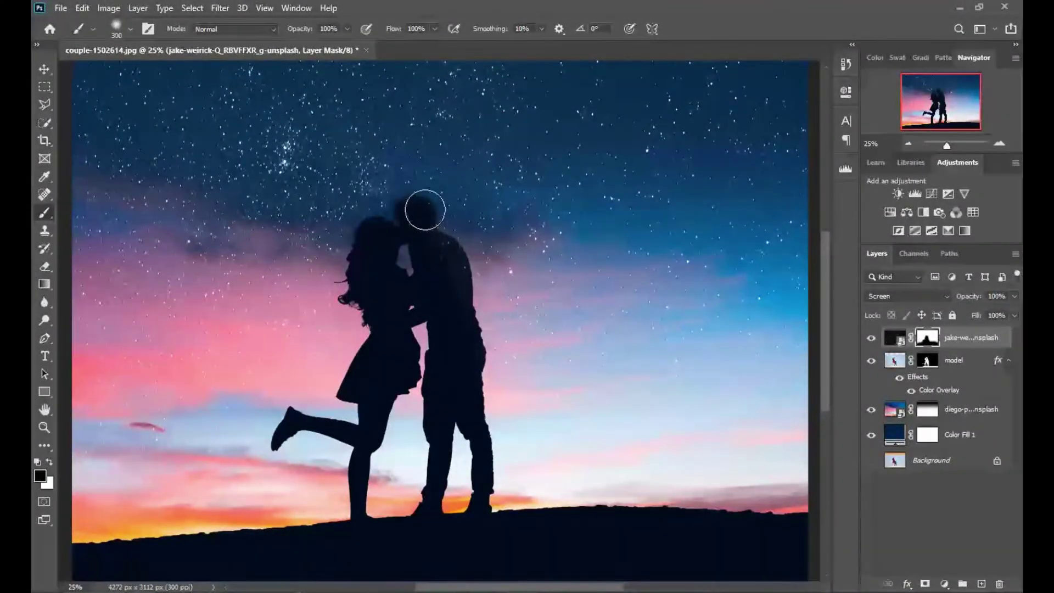
{"action": "left_click_drag", "start_coordinate": [425, 209], "coordinate": [463, 320]}
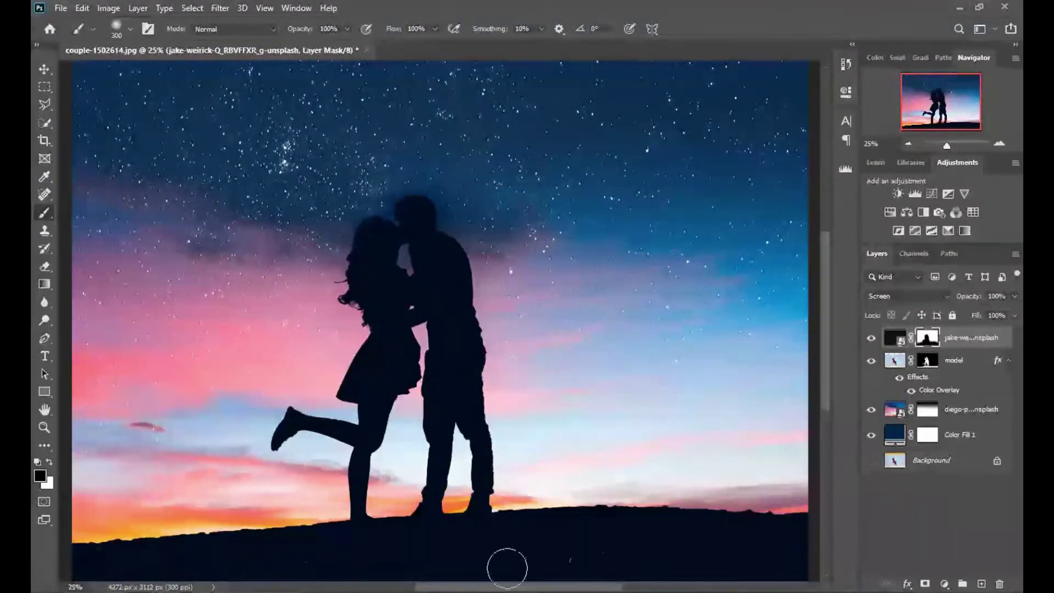
Step: With a 1000 brush at about 15% opacity, dim stars on the sky's right side
{"action": "left_click_drag", "start_coordinate": [324, 44], "coordinate": [293, 48]}
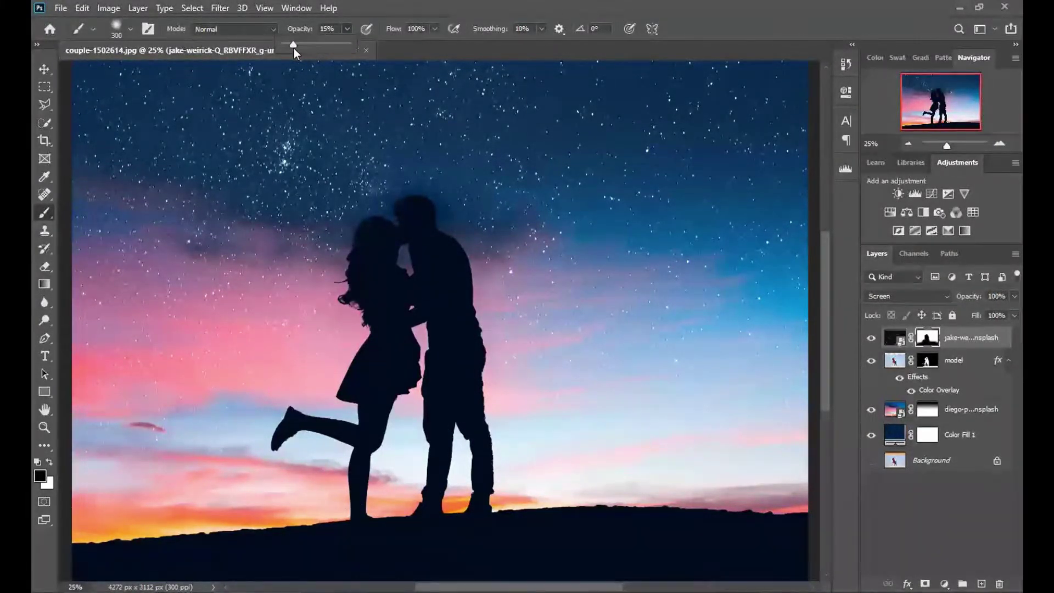
{"action": "key", "text": "bracketright"}
{"action": "key", "text": "bracketright"}
{"action": "key", "text": "bracketright"}
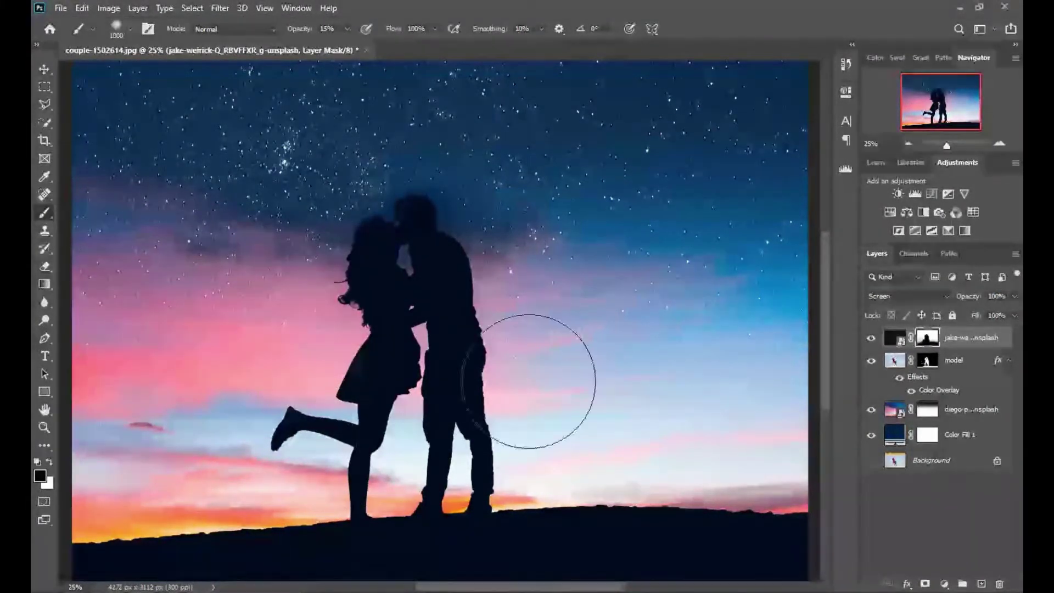
{"action": "mouse_move", "coordinate": [541, 376]}
{"action": "left_mouse_down"}
{"action": "mouse_move", "coordinate": [783, 485]}
{"action": "mouse_move", "coordinate": [593, 414]}
{"action": "left_mouse_up"}
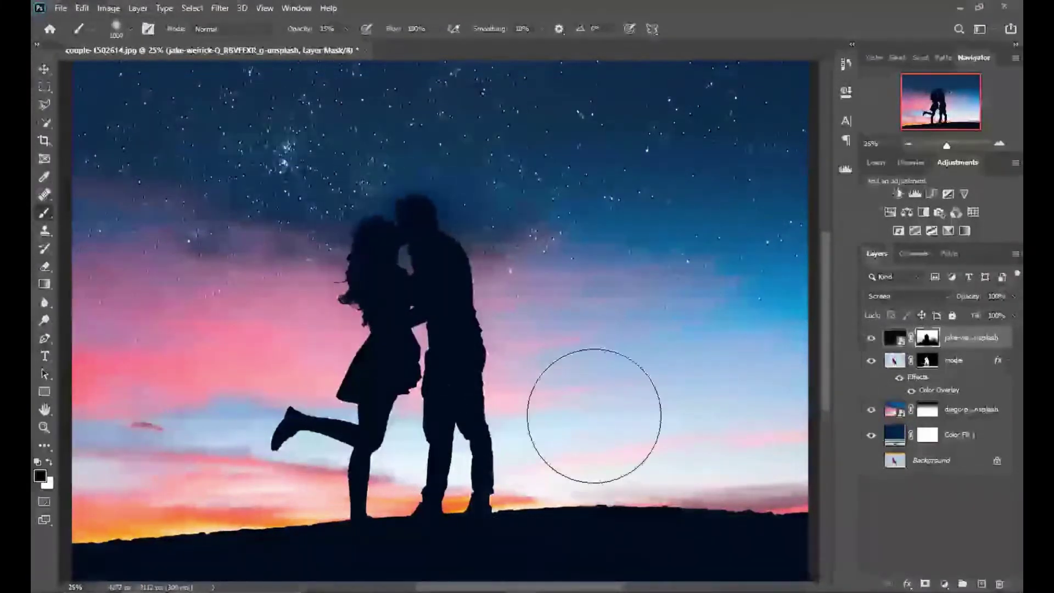
{"action": "left_click", "coordinate": [347, 29]}
{"action": "mouse_move", "coordinate": [346, 44]}
{"action": "left_mouse_down"}
{"action": "mouse_move", "coordinate": [364, 43]}
{"action": "mouse_move", "coordinate": [321, 45]}
{"action": "left_mouse_up"}
{"action": "left_click", "coordinate": [347, 28]}
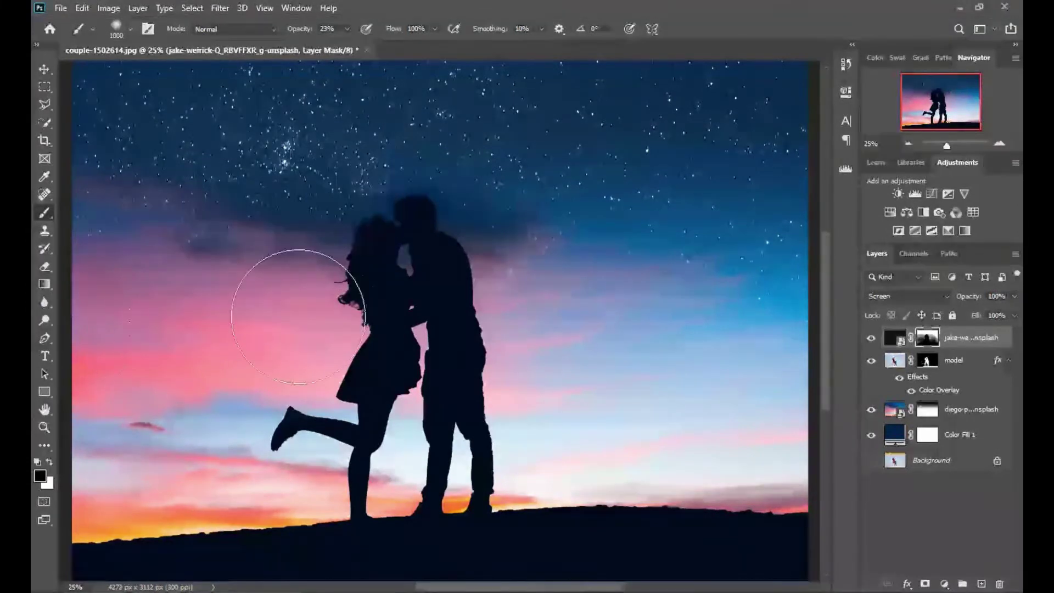
Step: Faintly fade the stars across the lower sky at 3% brush opacity
{"action": "left_click", "coordinate": [44, 230]}
{"action": "key", "text": "b"}
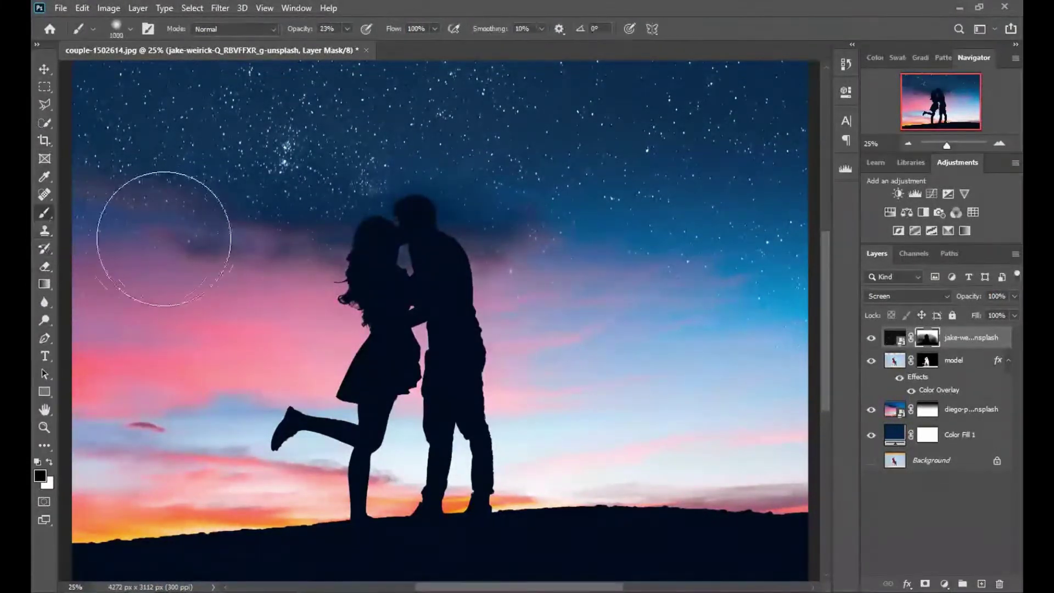
{"action": "key", "text": "ctrl+minus"}
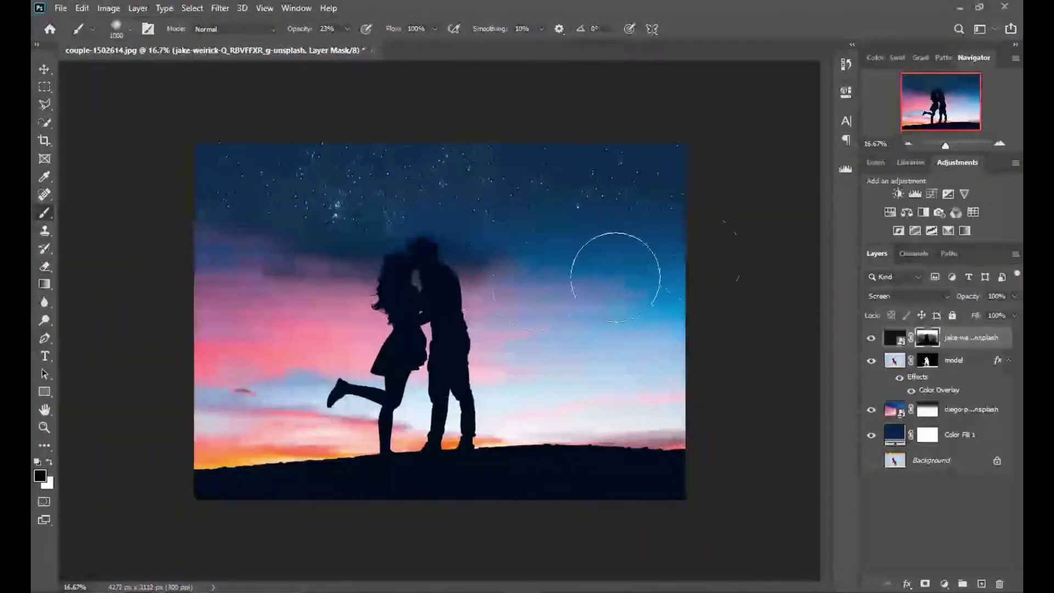
{"action": "key", "text": "4"}
{"action": "key", "text": "6"}
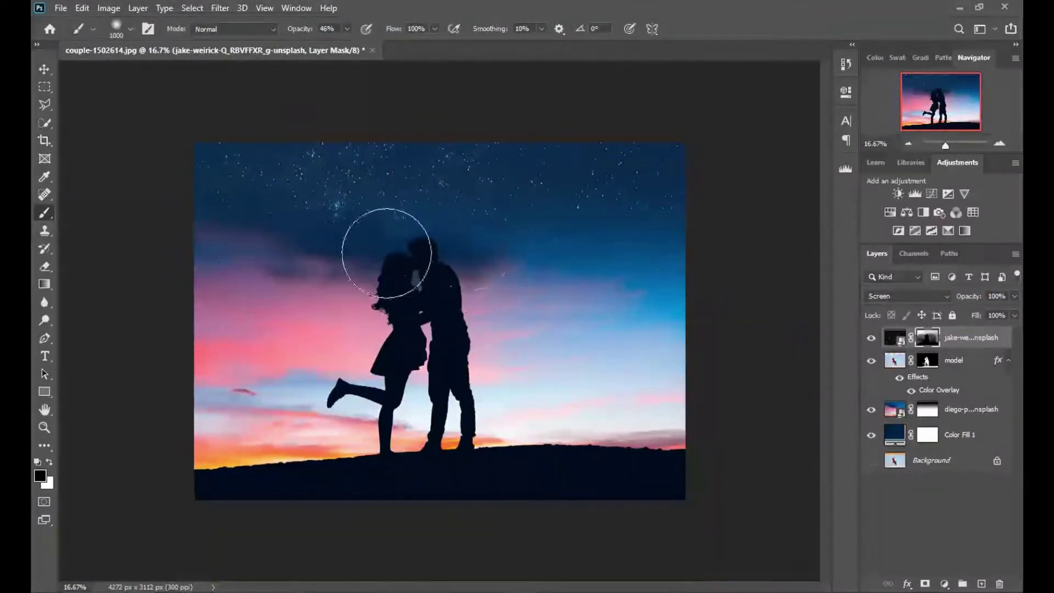
{"action": "key", "text": "0"}
{"action": "key", "text": "3"}
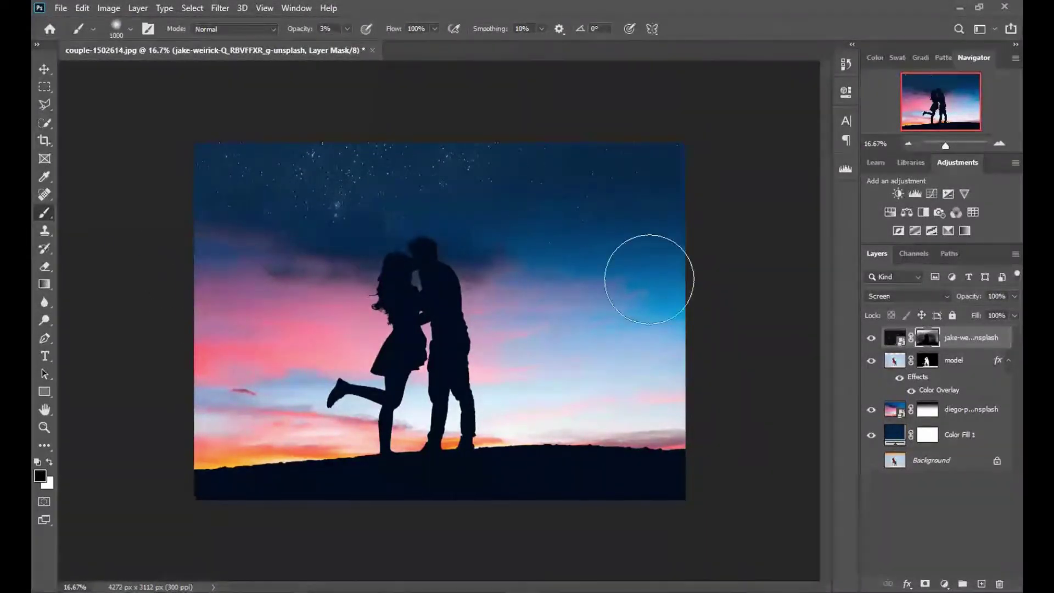
{"action": "mouse_move", "coordinate": [616, 280]}
{"action": "left_mouse_down"}
{"action": "mouse_move", "coordinate": [207, 337]}
{"action": "mouse_move", "coordinate": [436, 301]}
{"action": "mouse_move", "coordinate": [652, 417]}
{"action": "mouse_move", "coordinate": [199, 407]}
{"action": "left_mouse_up"}
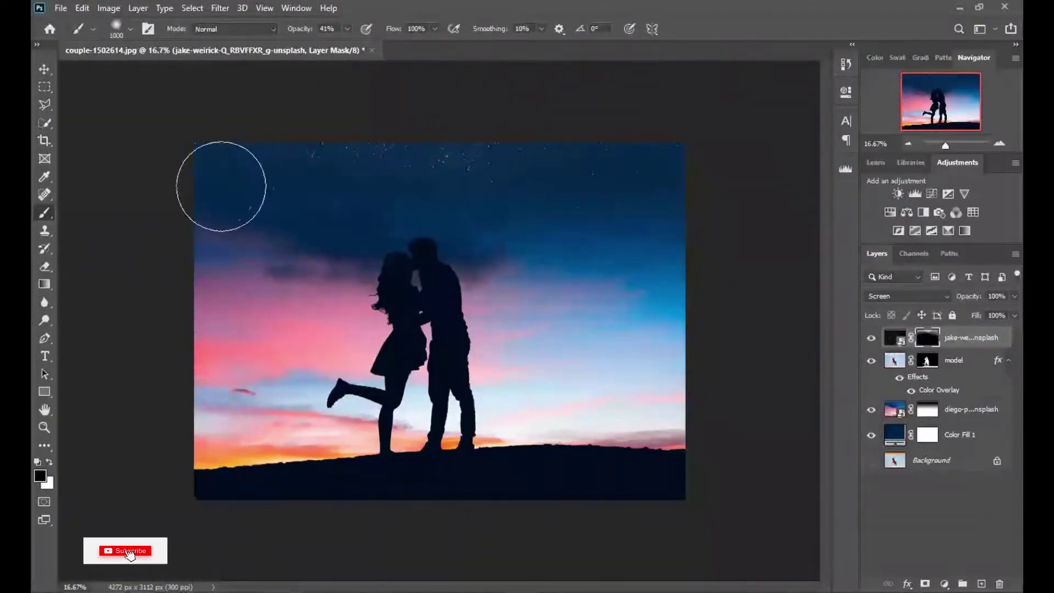
Step: Place the moon photo embedded, shrunk and positioned at the top centre of the sky
{"action": "key", "text": "v"}
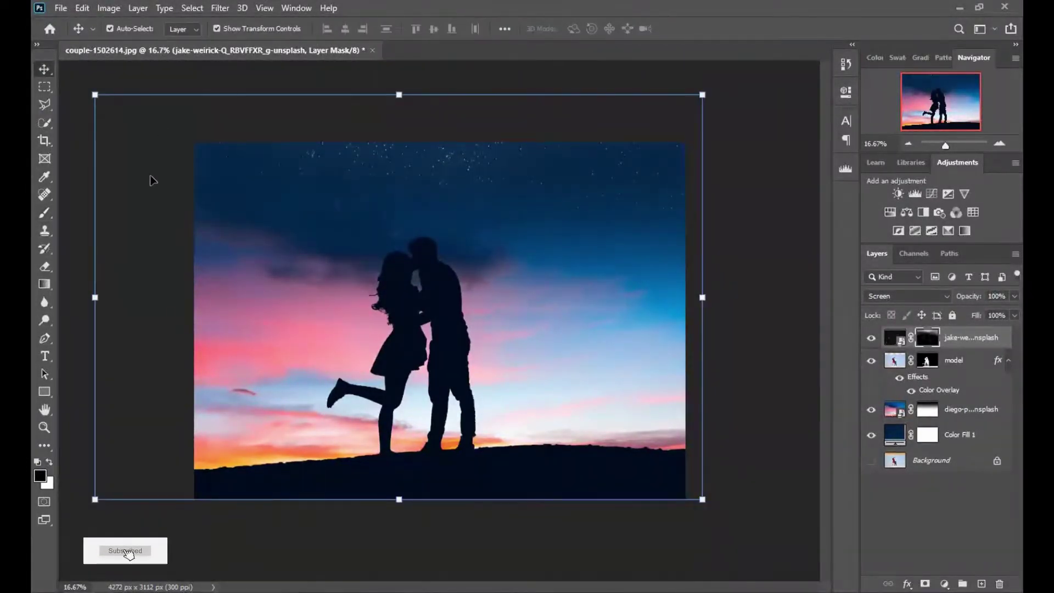
{"action": "left_click", "coordinate": [60, 8]}
{"action": "left_click", "coordinate": [106, 285]}
{"action": "double_click", "coordinate": [577, 335]}
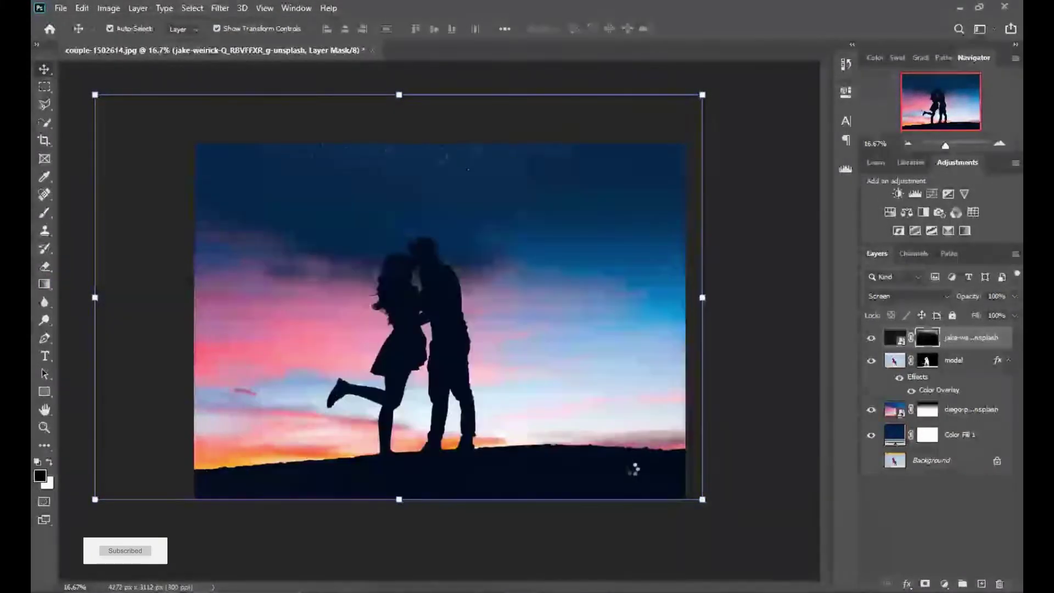
{"action": "left_click_drag", "start_coordinate": [688, 155], "coordinate": [410, 340]}
{"action": "mouse_move", "coordinate": [352, 358]}
{"action": "left_mouse_down"}
{"action": "mouse_move", "coordinate": [574, 142]}
{"action": "mouse_move", "coordinate": [543, 149]}
{"action": "left_mouse_up"}
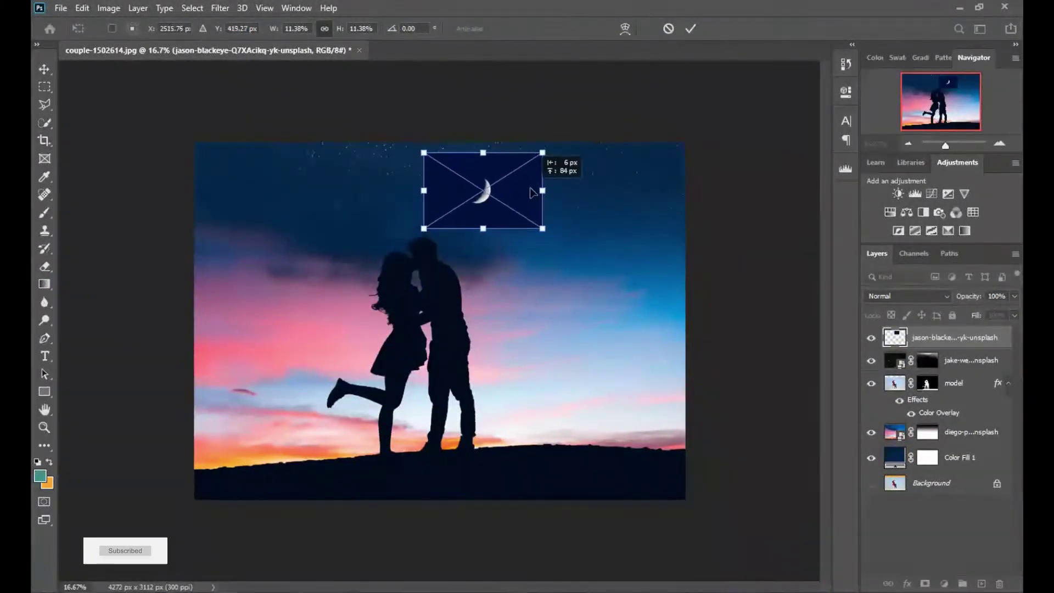
{"action": "left_click", "coordinate": [691, 29]}
Step: Set the moon layer's blend mode to Screen and keep it selected
{"action": "left_click", "coordinate": [908, 296]}
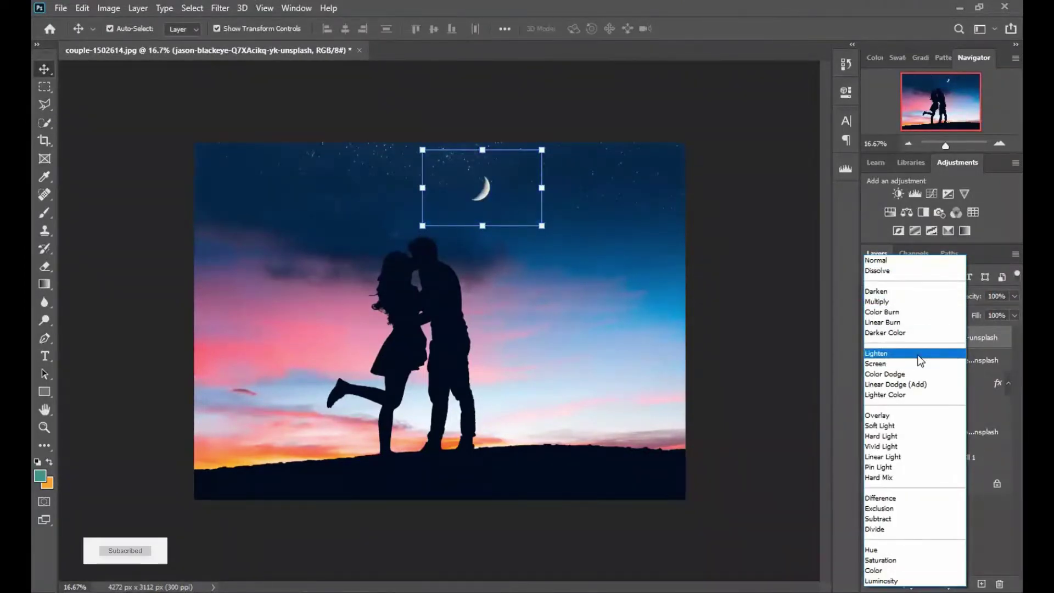
{"action": "left_click", "coordinate": [920, 365]}
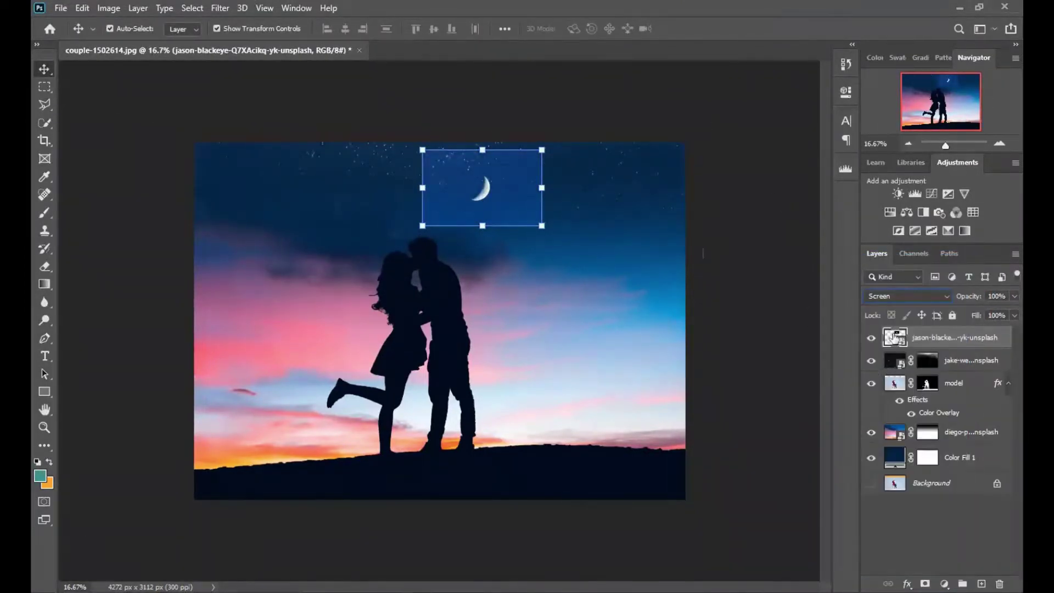
{"action": "left_click", "coordinate": [74, 99]}
{"action": "left_click", "coordinate": [953, 341]}
Step: Hide the moon's dark blue box with Blend If sliders, then add an empty Layer 1
{"action": "right_click", "coordinate": [954, 341]}
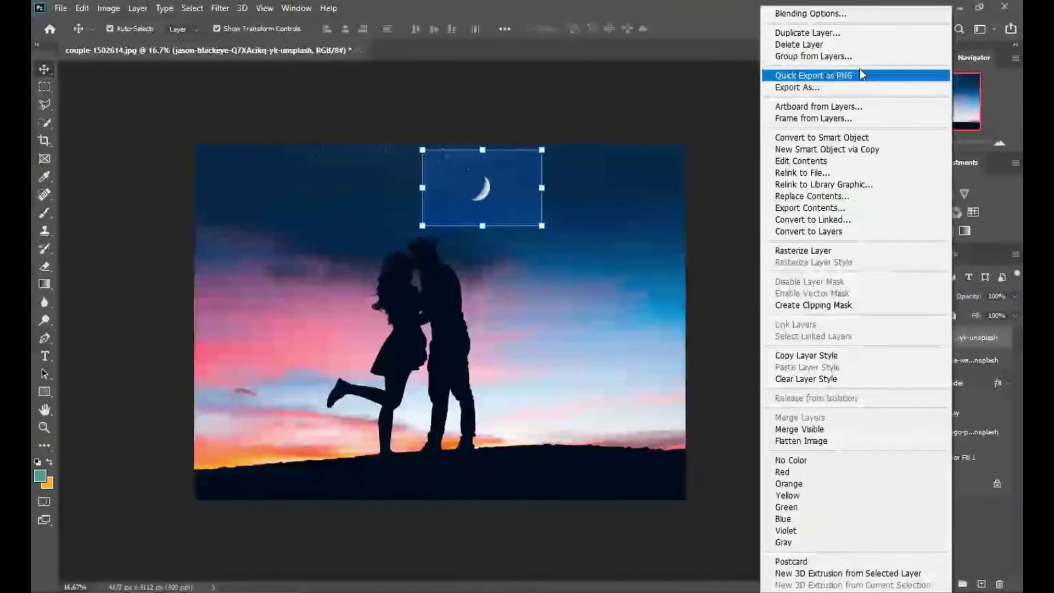
{"action": "left_click", "coordinate": [807, 12]}
{"action": "left_click_drag", "start_coordinate": [810, 167], "coordinate": [946, 127]}
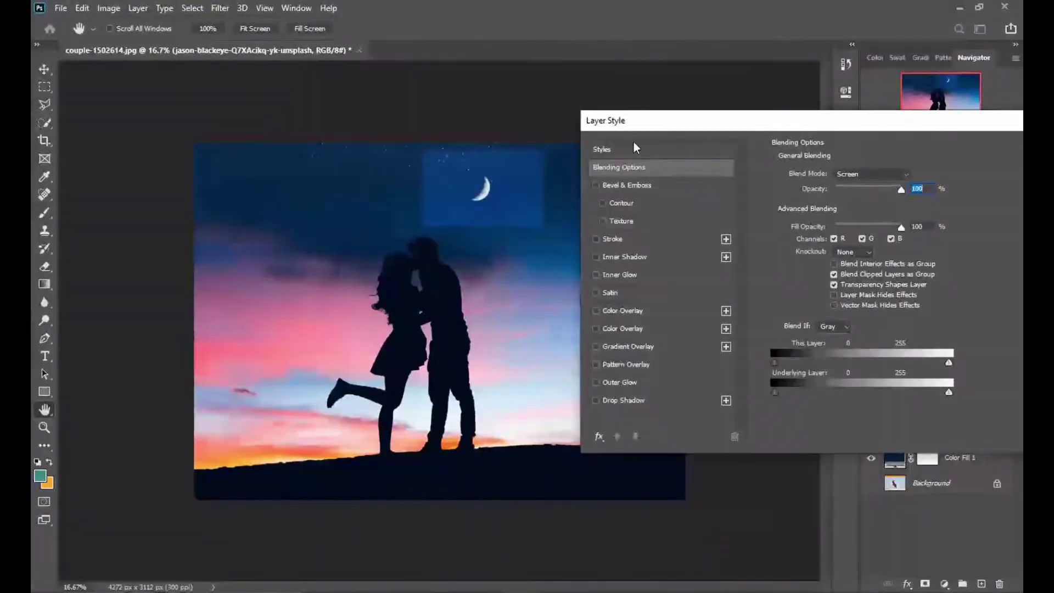
{"action": "left_click_drag", "start_coordinate": [798, 125], "coordinate": [782, 112]}
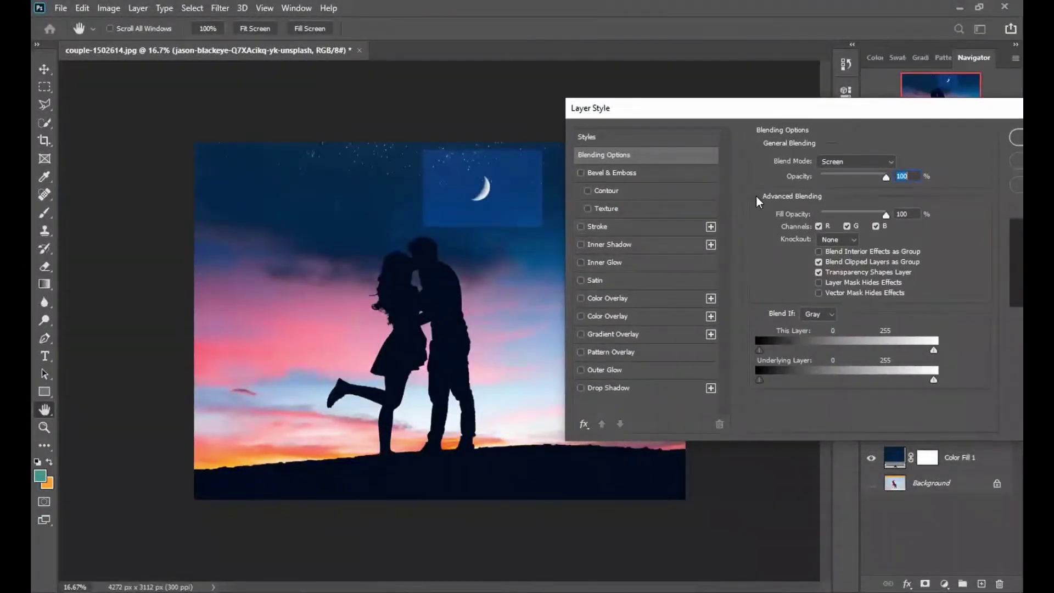
{"action": "key", "text": "ctrl+plus"}
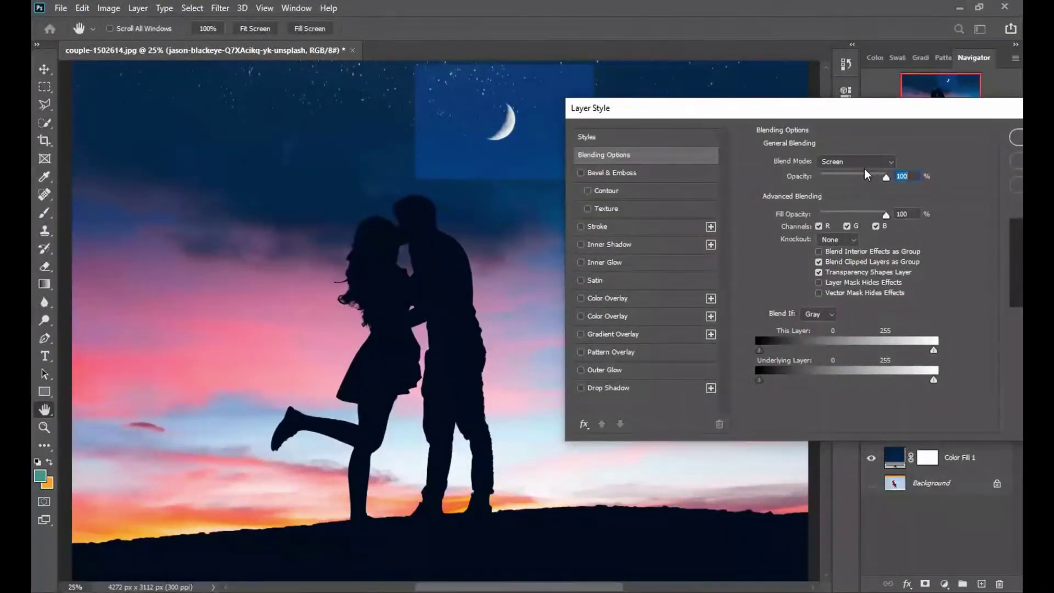
{"action": "left_click_drag", "start_coordinate": [760, 351], "coordinate": [862, 350]}
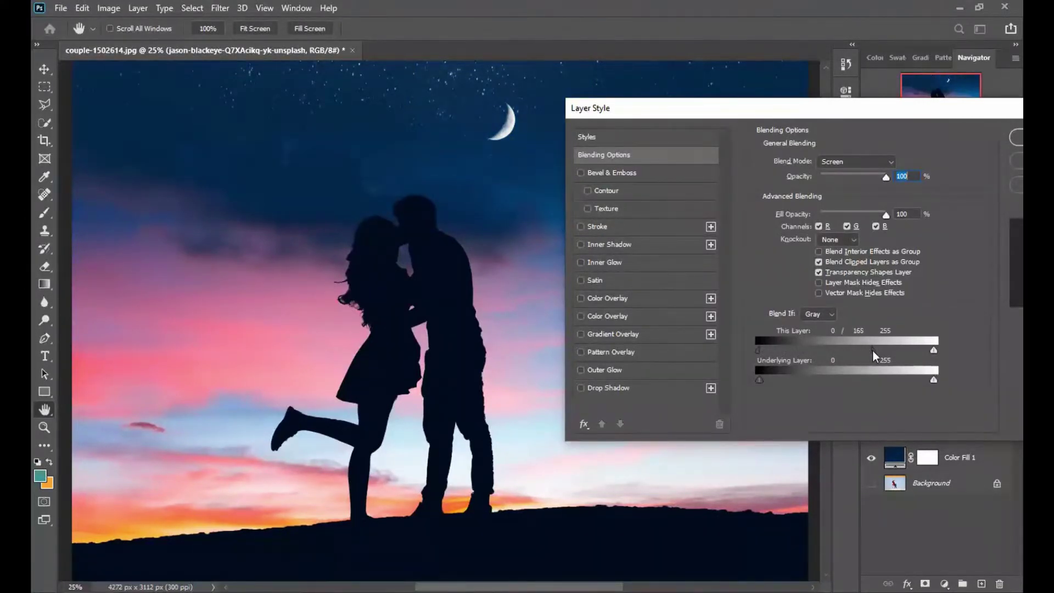
{"action": "left_click_drag", "start_coordinate": [874, 351], "coordinate": [882, 350]}
{"action": "left_click_drag", "start_coordinate": [760, 380], "coordinate": [787, 377]}
{"action": "left_click", "coordinate": [925, 139]}
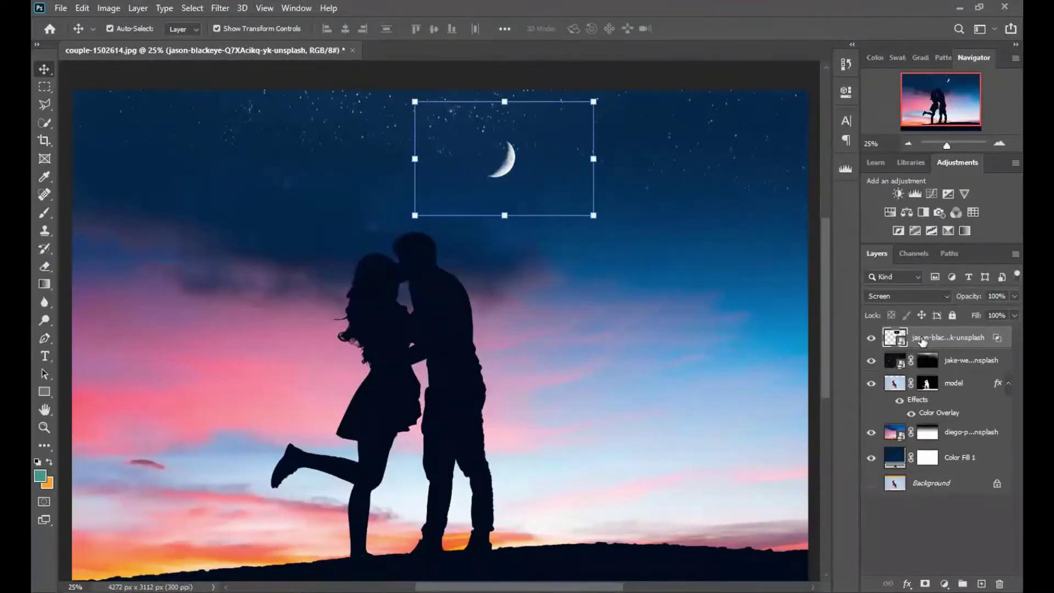
{"action": "left_click", "coordinate": [982, 582]}
Step: Paint a soft white glow around the crescent moon with a soft round brush
{"action": "key", "text": "b"}
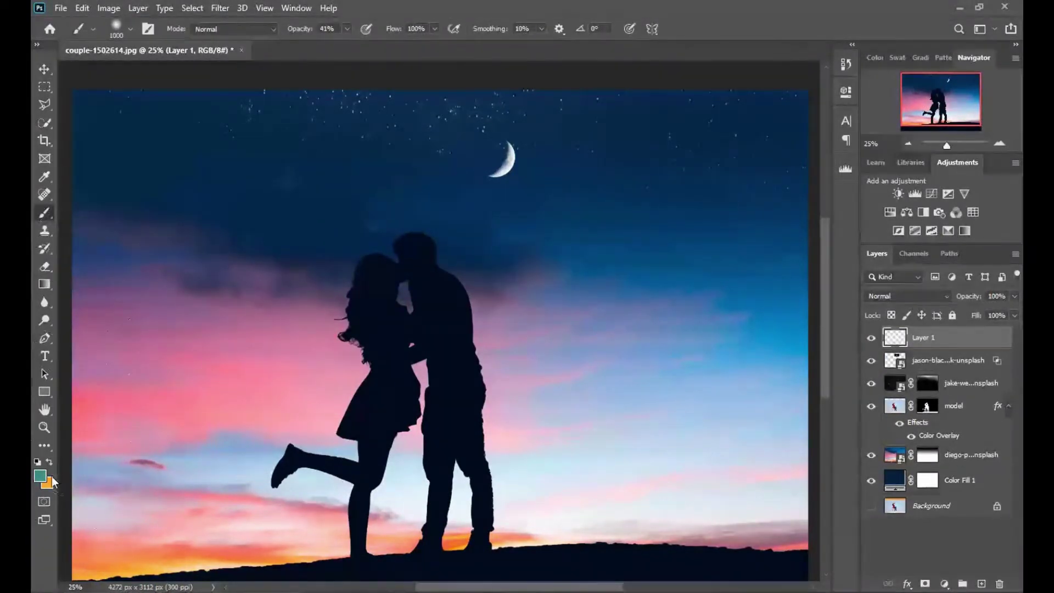
{"action": "left_click", "coordinate": [39, 476]}
{"action": "left_click_drag", "start_coordinate": [568, 428], "coordinate": [548, 311]}
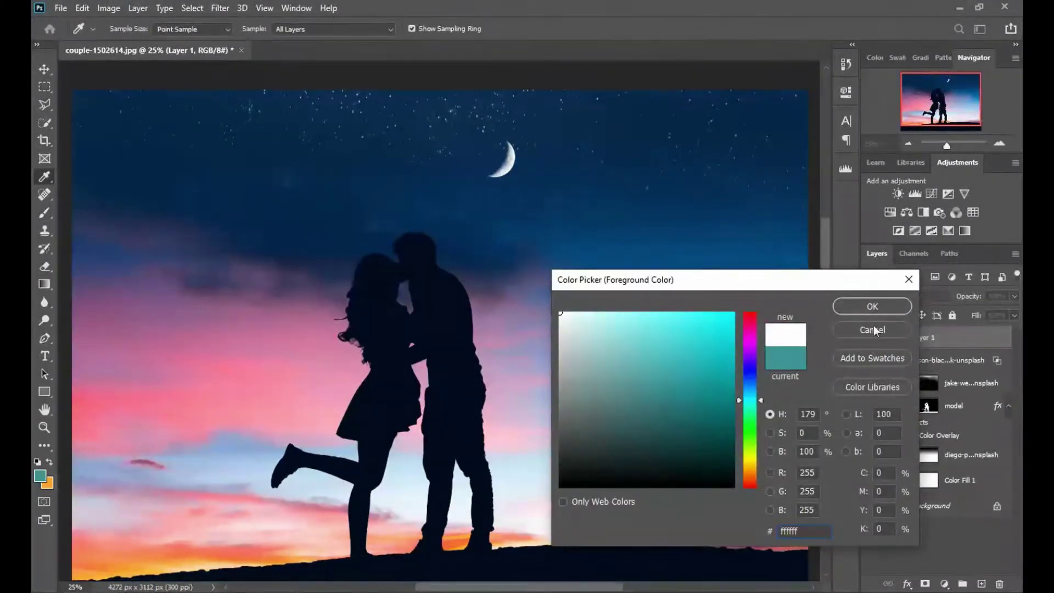
{"action": "left_click", "coordinate": [872, 306]}
{"action": "left_click", "coordinate": [117, 28]}
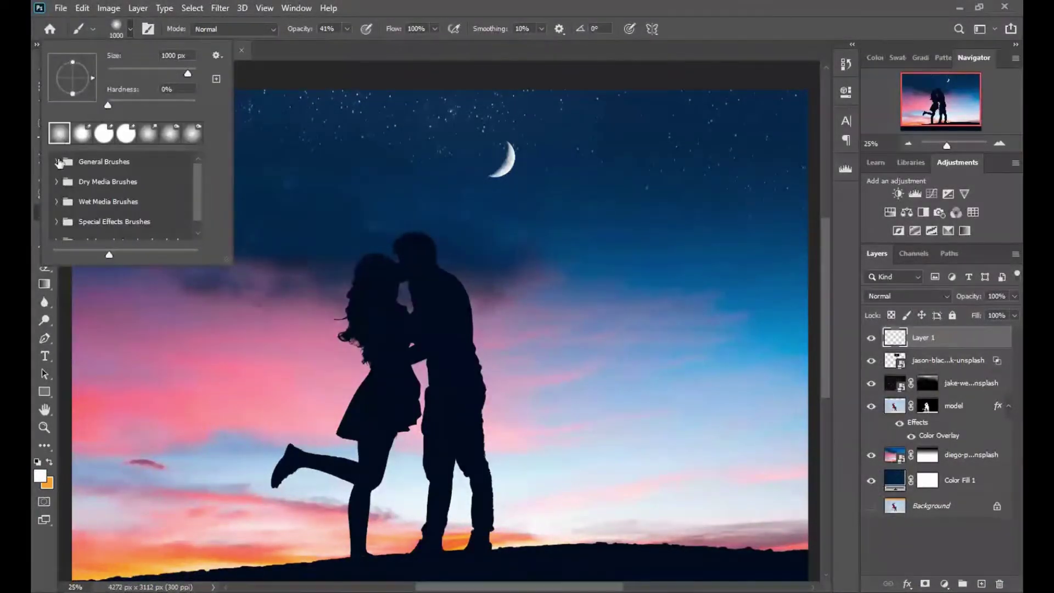
{"action": "left_click", "coordinate": [57, 161]}
{"action": "left_click", "coordinate": [347, 28]}
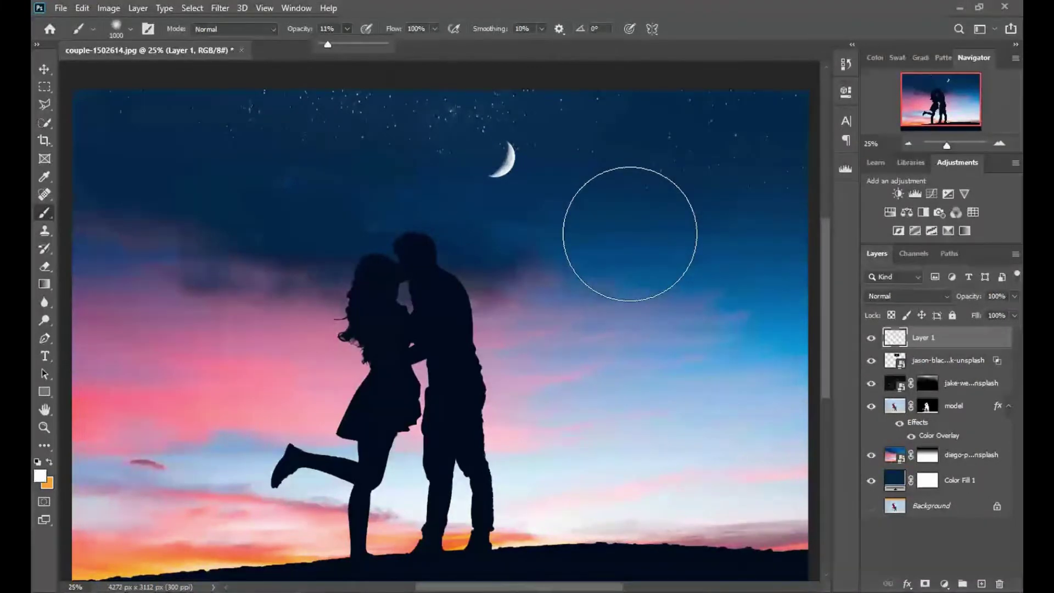
{"action": "left_click", "coordinate": [514, 176]}
{"action": "key", "text": "bracketleft"}
{"action": "key", "text": "bracketleft"}
{"action": "key", "text": "bracketleft"}
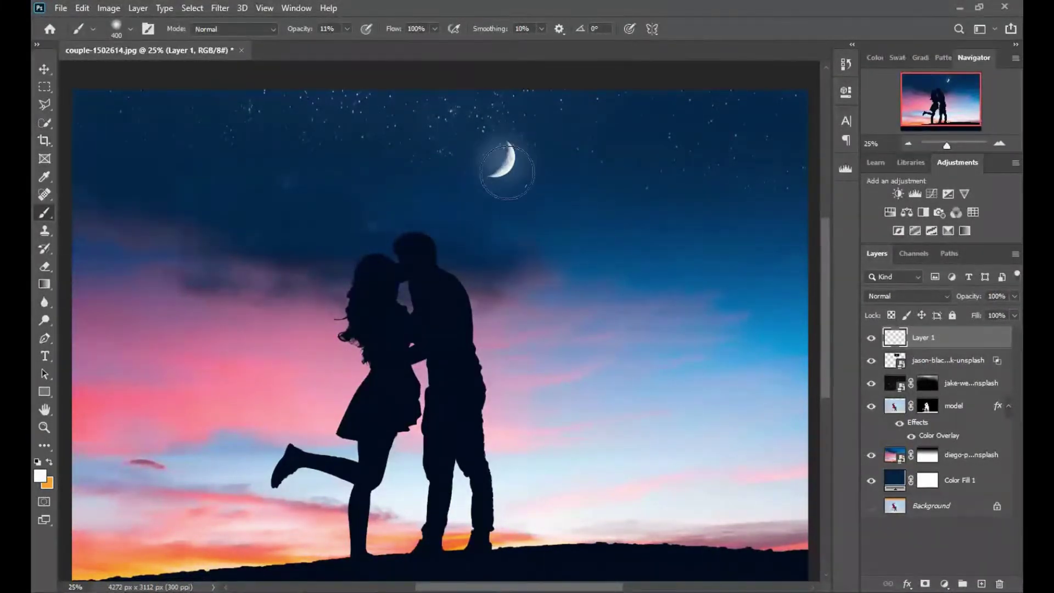
Step: Lower Layer 1's glow opacity to about 47%
{"action": "left_click", "coordinate": [1015, 300]}
{"action": "left_click_drag", "start_coordinate": [1013, 311], "coordinate": [988, 311]}
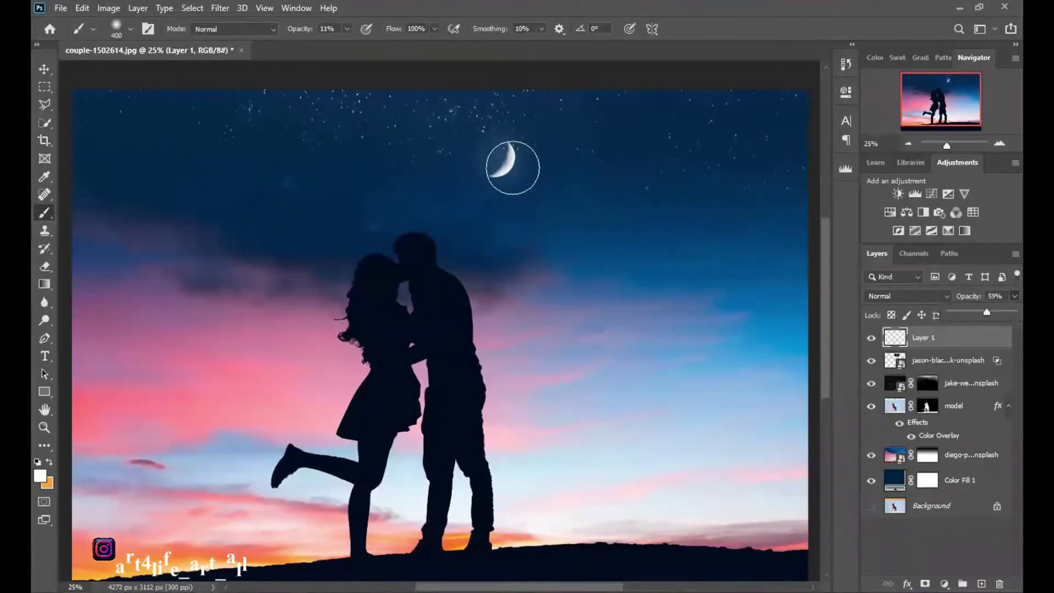
{"action": "key", "text": "bracketleft"}
{"action": "key", "text": "bracketleft"}
{"action": "key", "text": "bracketleft"}
{"action": "key", "text": "bracketleft"}
{"action": "key", "text": "bracketleft"}
{"action": "scroll", "coordinate": [513, 184], "scroll_direction": "up", "scroll_amount": 2}
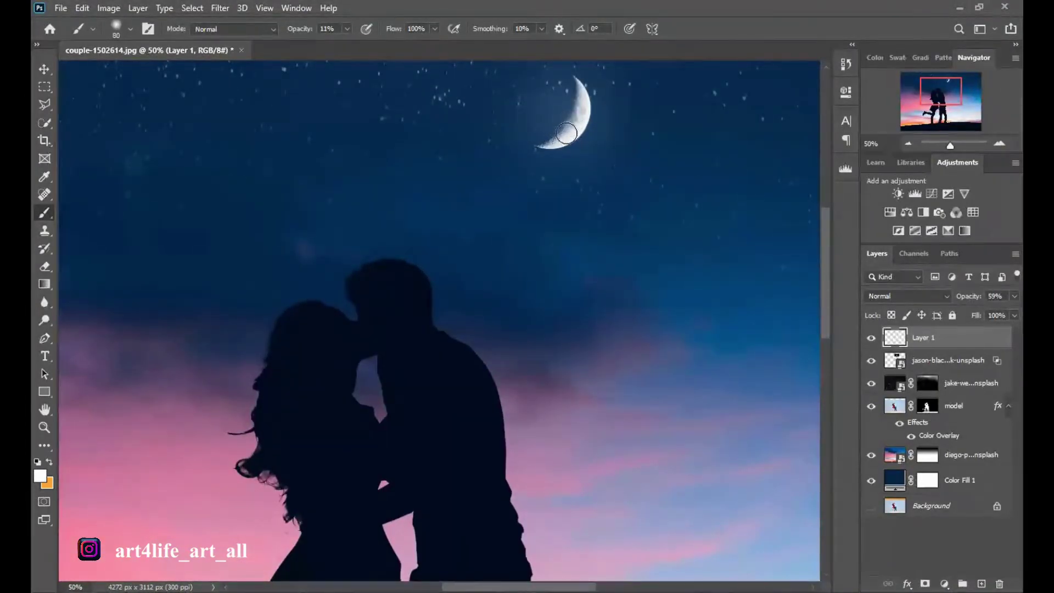
{"action": "key", "text": "bracketleft"}
{"action": "key", "text": "bracketleft"}
{"action": "key", "text": "bracketleft"}
{"action": "scroll", "coordinate": [577, 125], "scroll_direction": "up", "scroll_amount": 2}
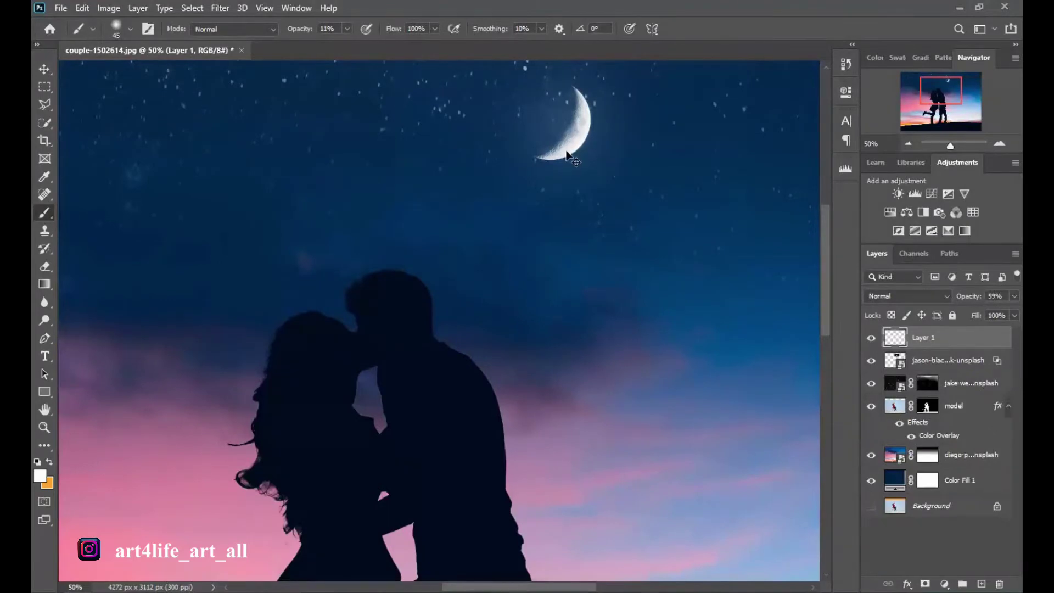
{"action": "key", "text": "ctrl+minus"}
{"action": "key", "text": "ctrl+minus"}
{"action": "key", "text": "ctrl+minus"}
{"action": "left_click_drag", "start_coordinate": [1015, 296], "coordinate": [978, 318]}
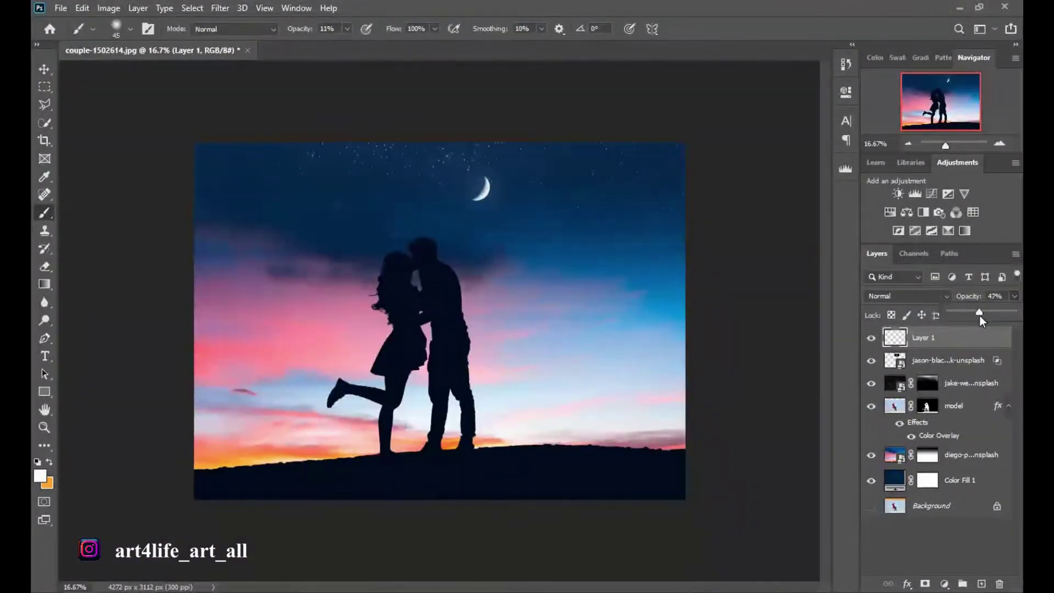
Step: Place the grass image 'mnb' from the Desktop as an embedded layer
{"action": "left_click", "coordinate": [44, 72]}
{"action": "left_click", "coordinate": [60, 8]}
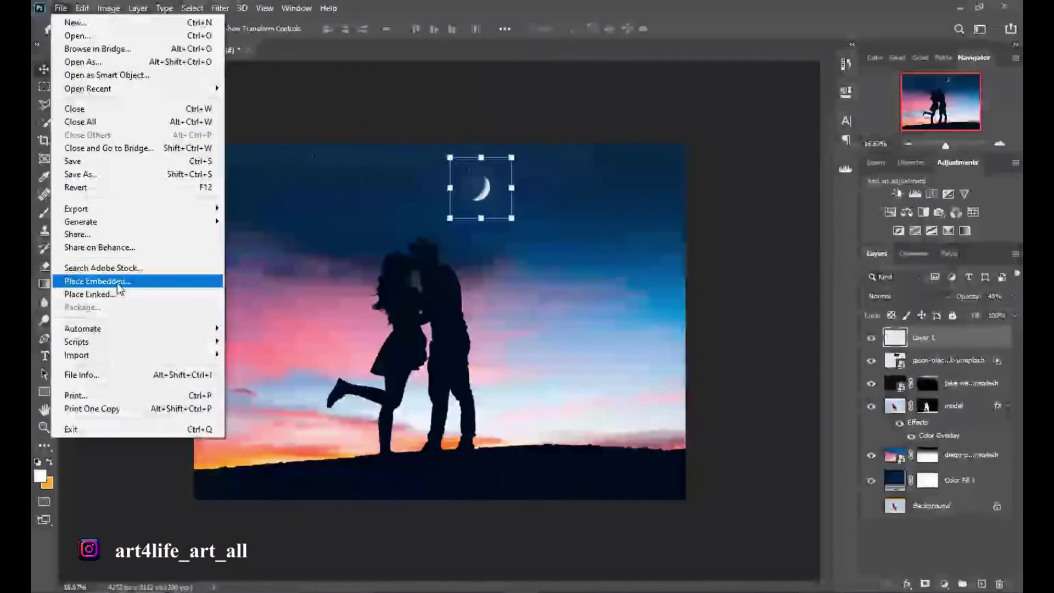
{"action": "left_click", "coordinate": [117, 282]}
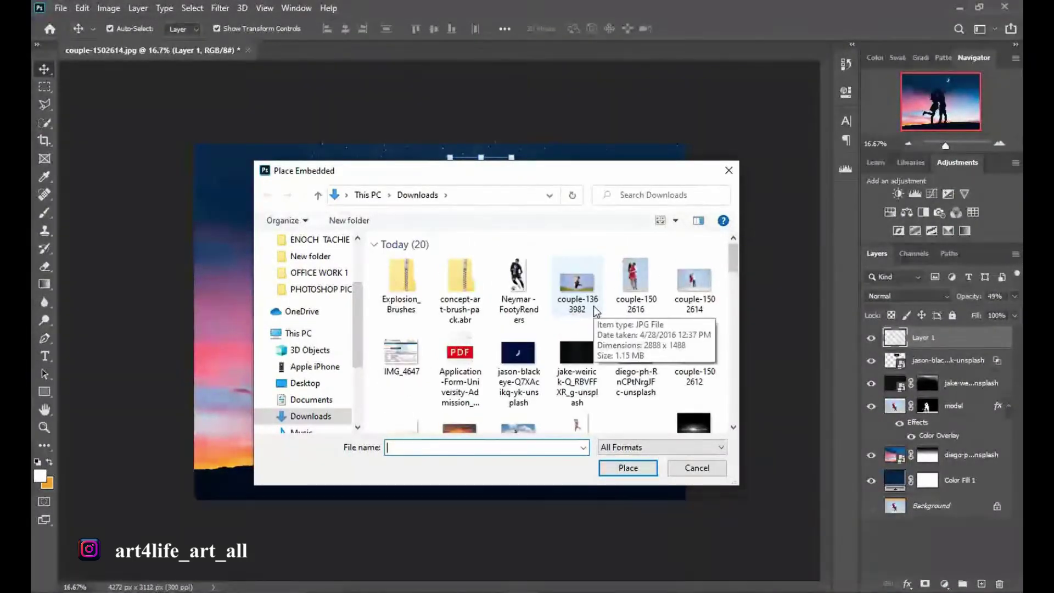
{"action": "left_click", "coordinate": [335, 383]}
{"action": "scroll", "coordinate": [585, 325], "scroll_direction": "up", "scroll_amount": 3}
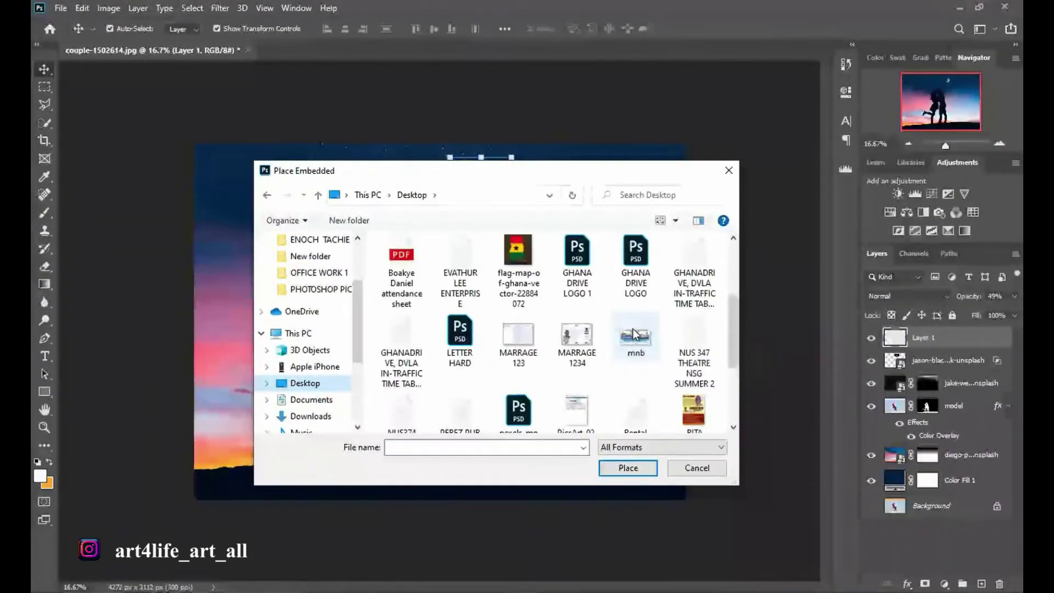
{"action": "scroll", "coordinate": [585, 325], "scroll_direction": "up", "scroll_amount": 3}
{"action": "left_click", "coordinate": [518, 211]}
{"action": "left_click", "coordinate": [629, 468]}
Step: Move and skew the grass along the bottom to follow the hill
{"action": "mouse_move", "coordinate": [563, 384]}
{"action": "left_mouse_down"}
{"action": "mouse_move", "coordinate": [563, 477]}
{"action": "mouse_move", "coordinate": [532, 447]}
{"action": "left_mouse_up"}
{"action": "left_click_drag", "start_coordinate": [682, 439], "coordinate": [680, 358]}
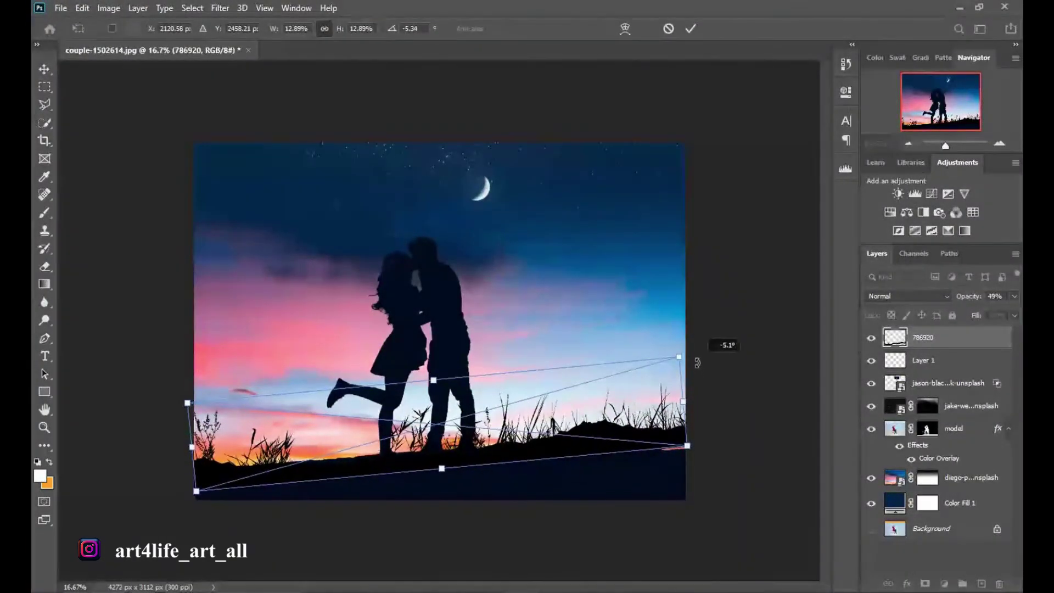
{"action": "left_click_drag", "start_coordinate": [488, 444], "coordinate": [475, 461]}
{"action": "left_click_drag", "start_coordinate": [678, 365], "coordinate": [684, 362]}
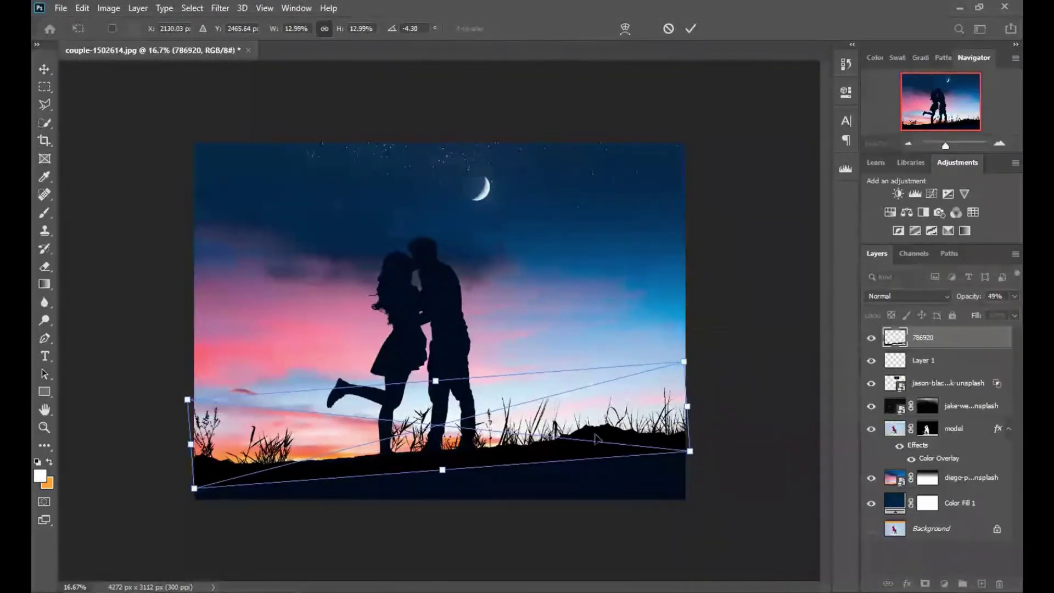
{"action": "left_click", "coordinate": [691, 30]}
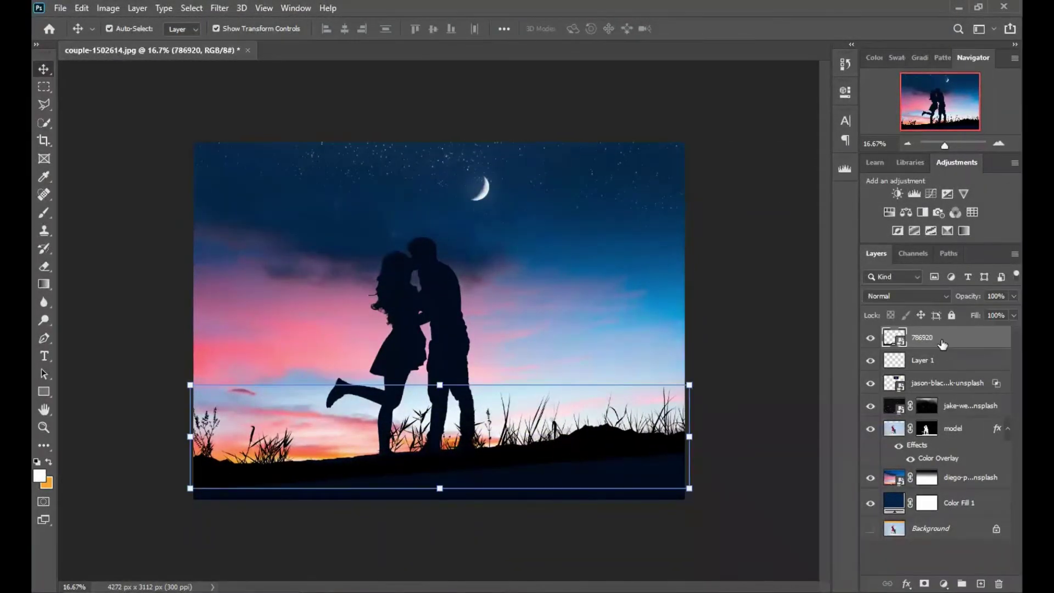
Step: Give the grass layer a dark navy #020b1d Color Overlay
{"action": "double_click", "coordinate": [977, 338]}
{"action": "left_click", "coordinate": [498, 266]}
{"action": "left_click", "coordinate": [778, 130]}
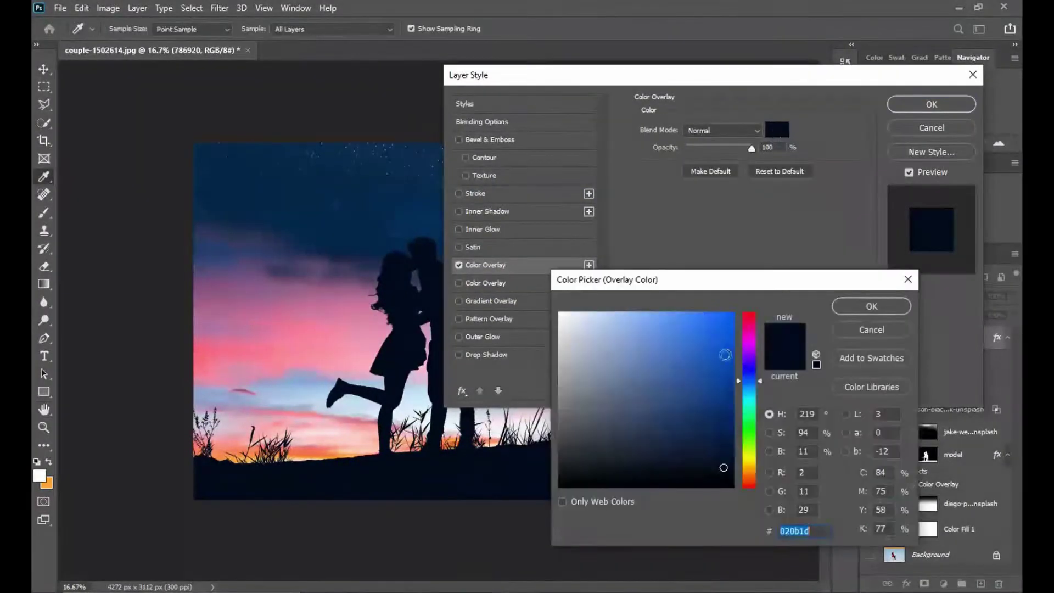
{"action": "left_click", "coordinate": [871, 303]}
{"action": "left_click", "coordinate": [934, 104]}
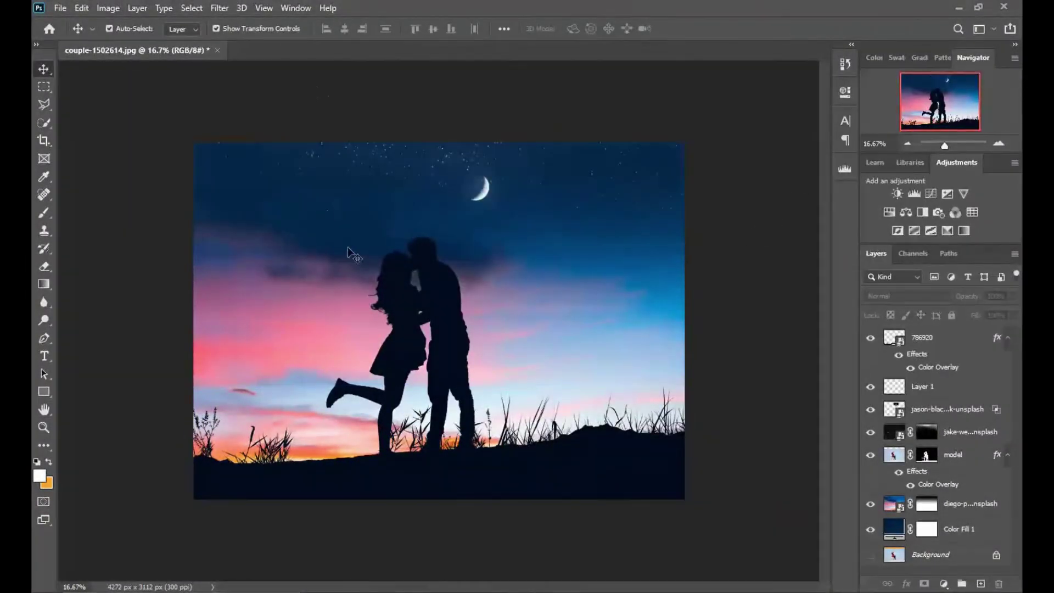
Step: Select the jake-weirick star mask and set a 700 brush at 23% opacity to reveal upper-sky stars
{"action": "left_click", "coordinate": [928, 433]}
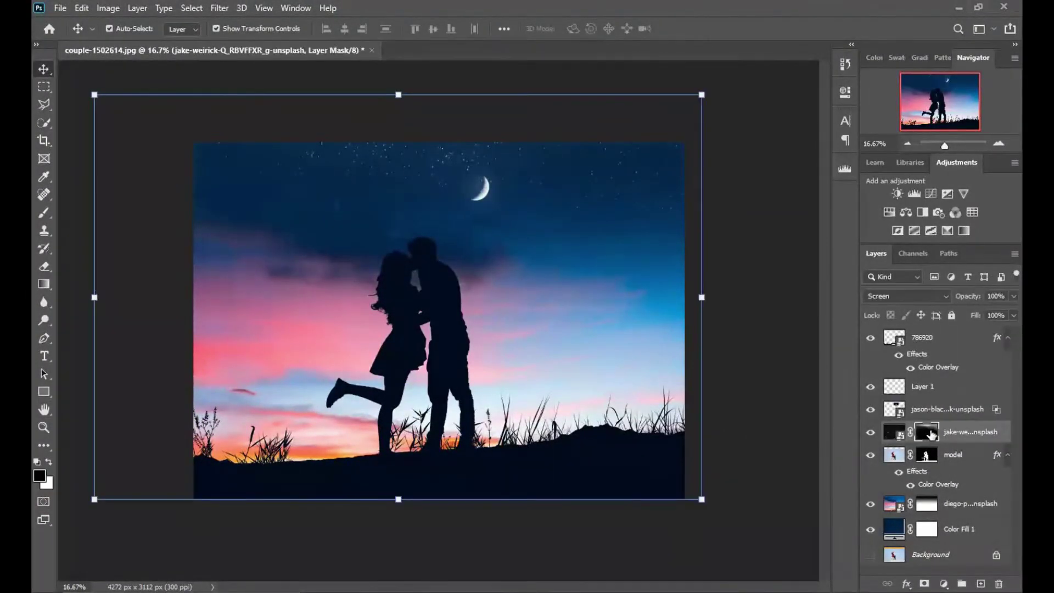
{"action": "key", "text": "b"}
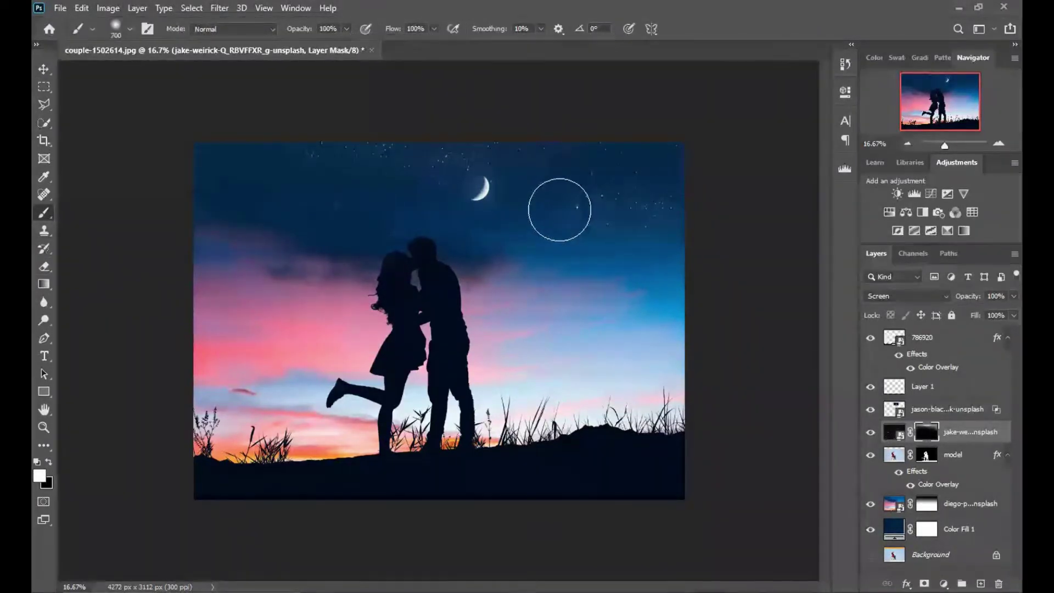
{"action": "key", "text": "bracketright"}
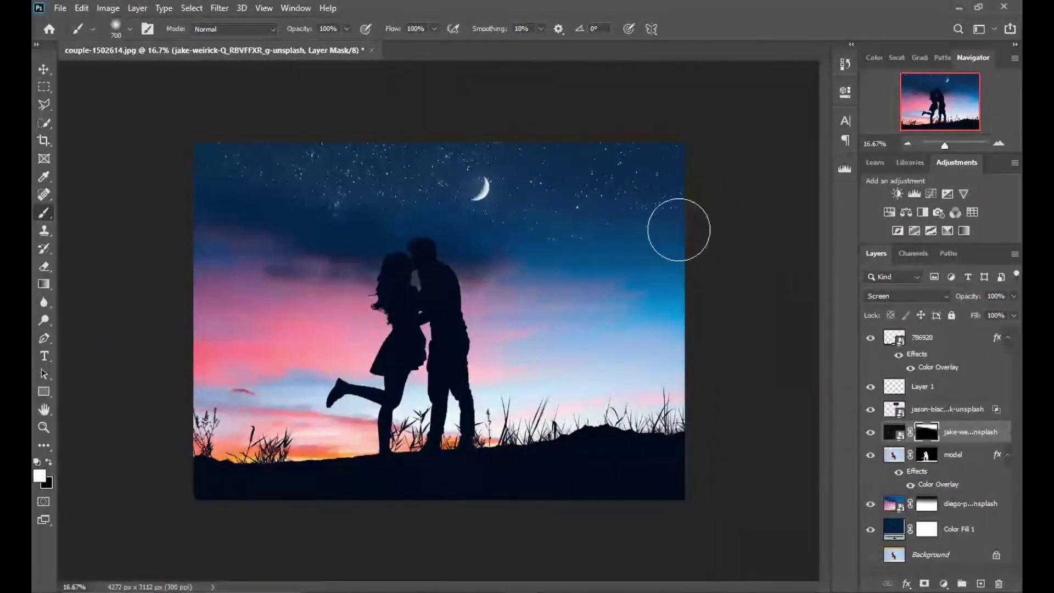
{"action": "key", "text": "v"}
{"action": "left_click_drag", "start_coordinate": [1004, 314], "coordinate": [999, 314]}
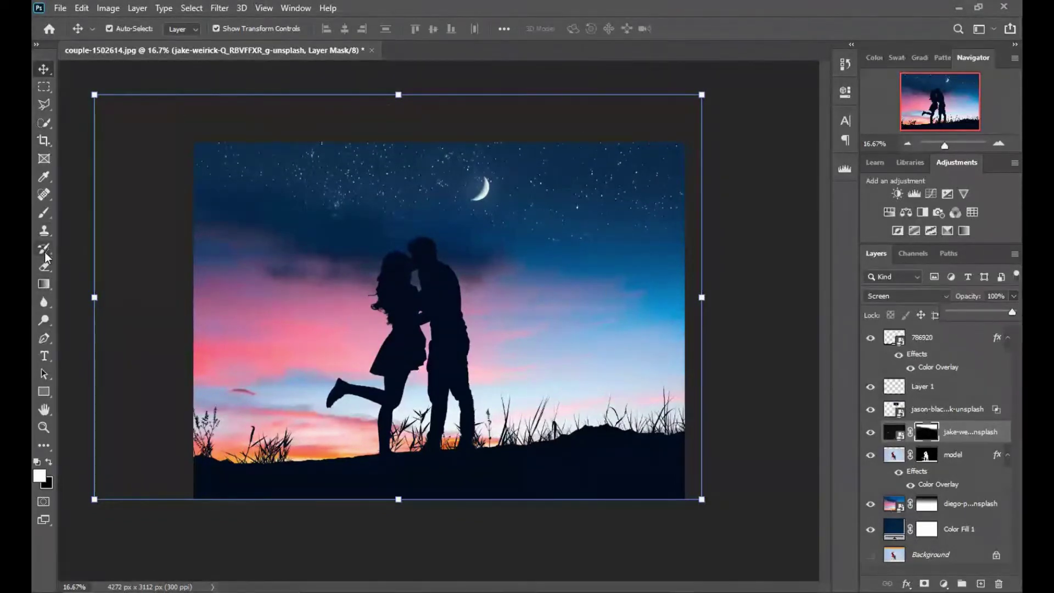
{"action": "left_click", "coordinate": [45, 214]}
{"action": "left_click", "coordinate": [346, 29]}
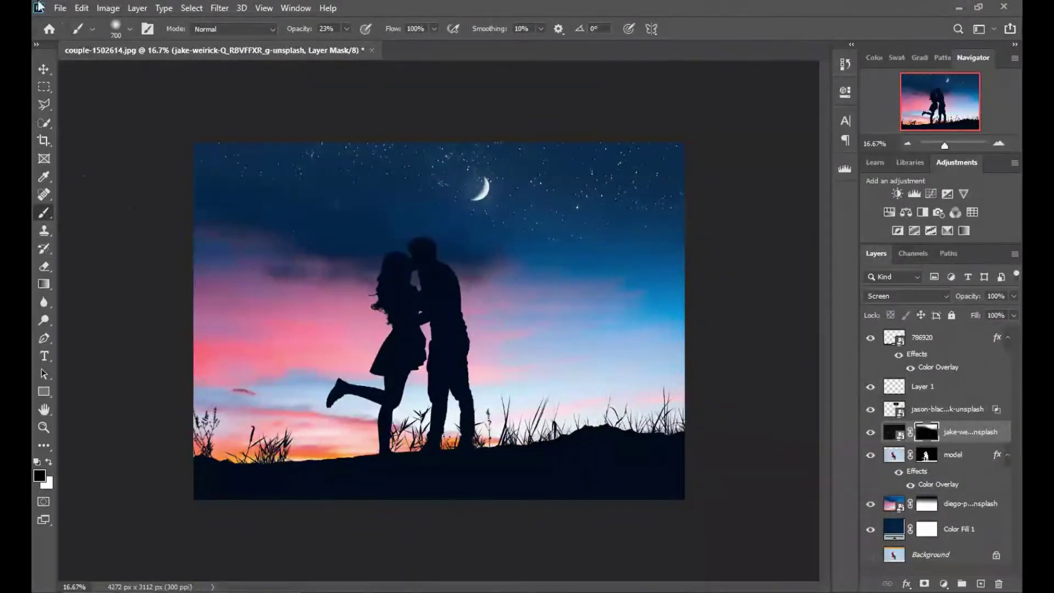
Step: Add a Curves adjustment layer above the grass layer with a point at Input 241, Output 241
{"action": "key", "text": "v"}
{"action": "left_click", "coordinate": [937, 351]}
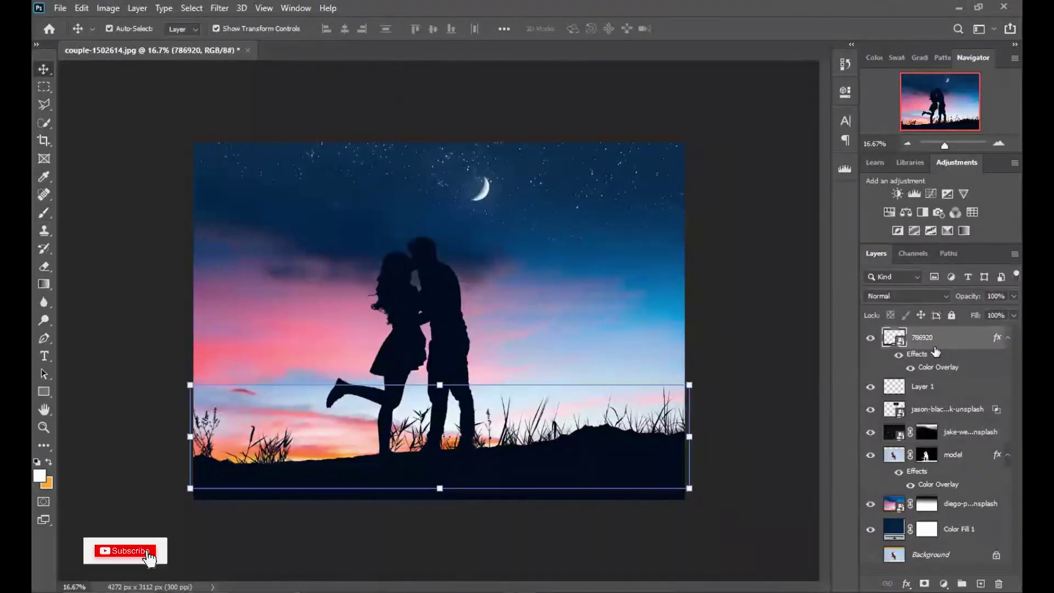
{"action": "left_click", "coordinate": [944, 584]}
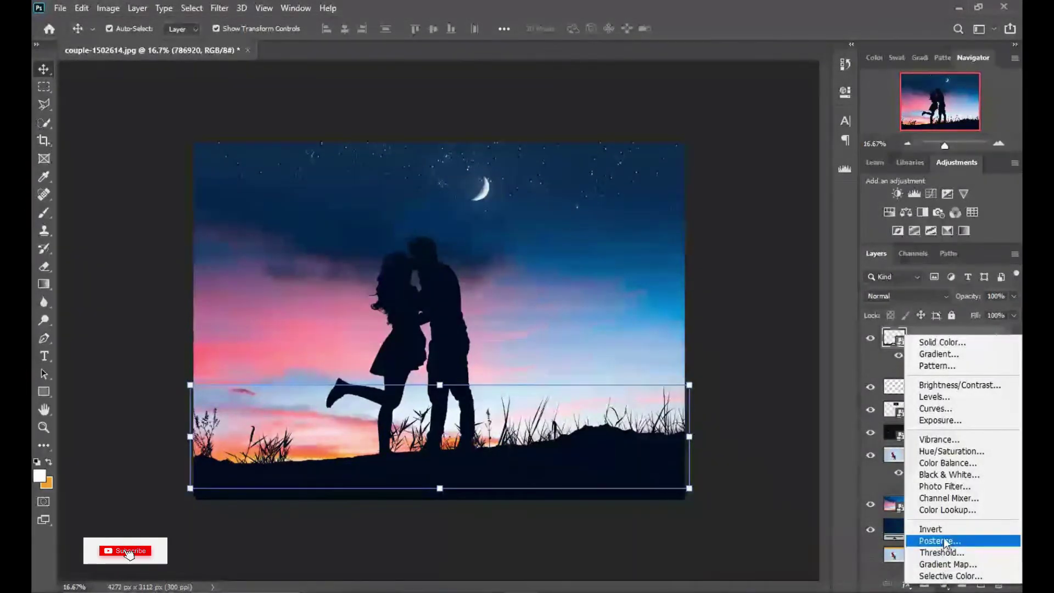
{"action": "left_click", "coordinate": [928, 413]}
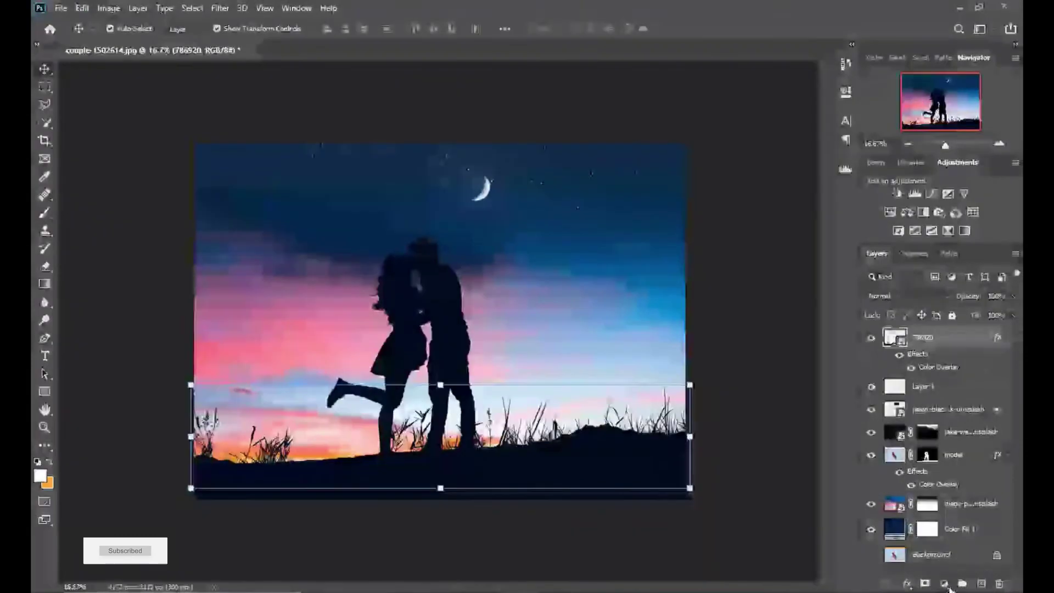
{"action": "left_click", "coordinate": [946, 585]}
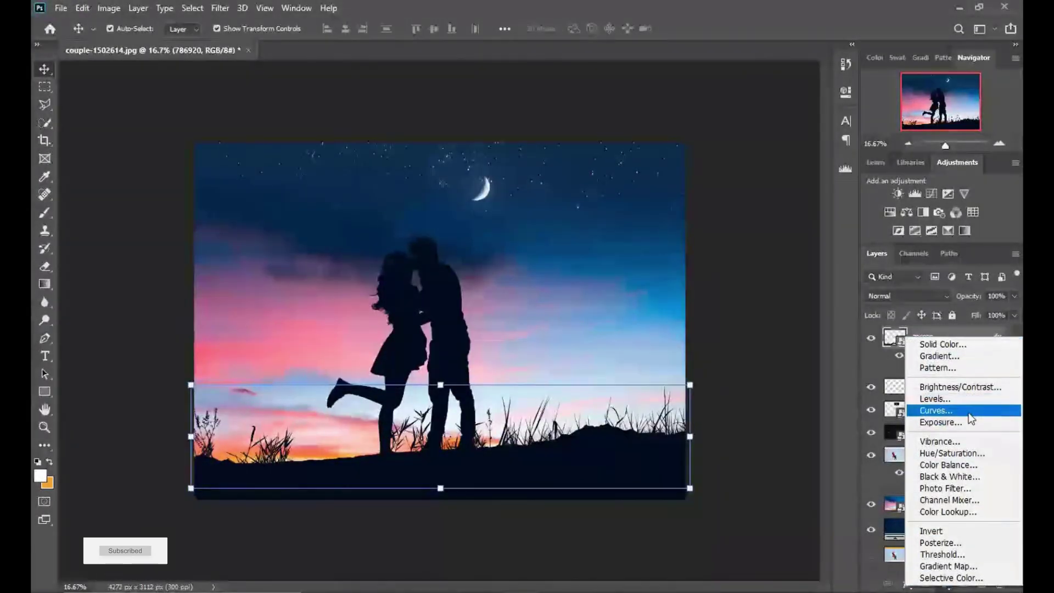
{"action": "left_click", "coordinate": [961, 411]}
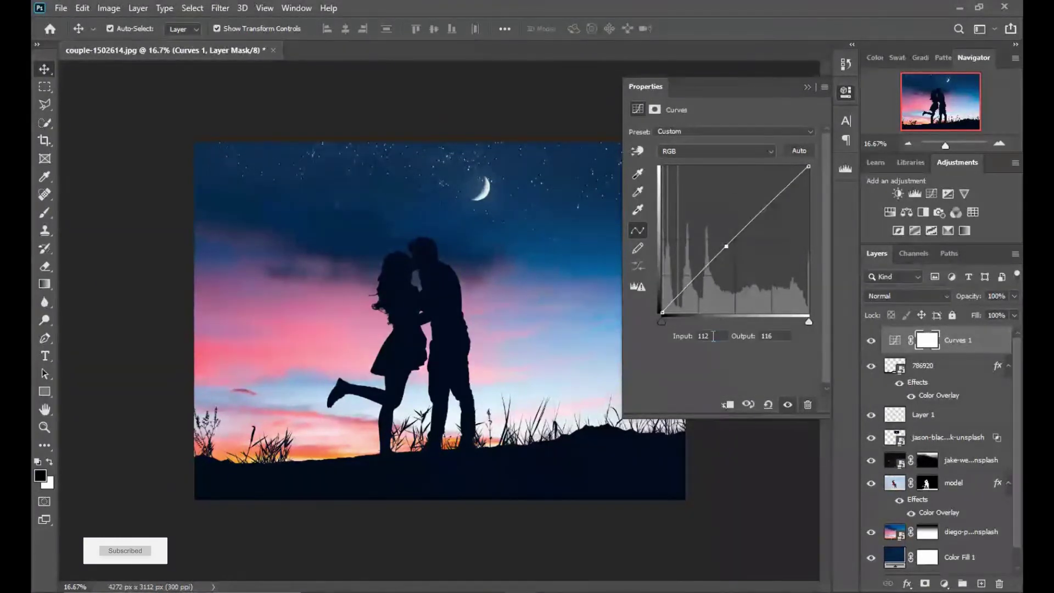
{"action": "type", "text": "241"}
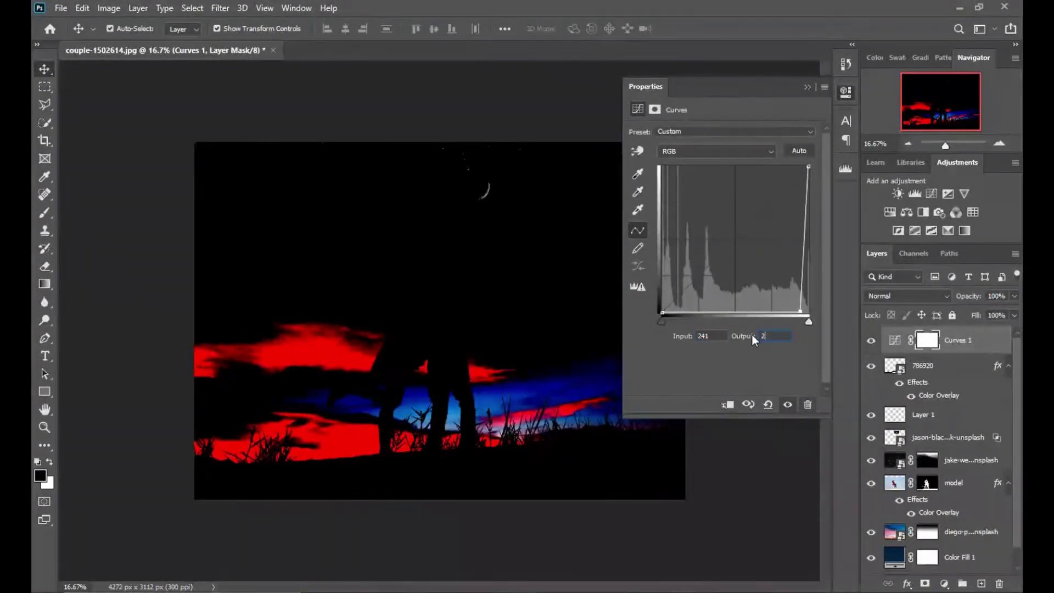
{"action": "key", "text": "Tab"}
{"action": "type", "text": "241"}
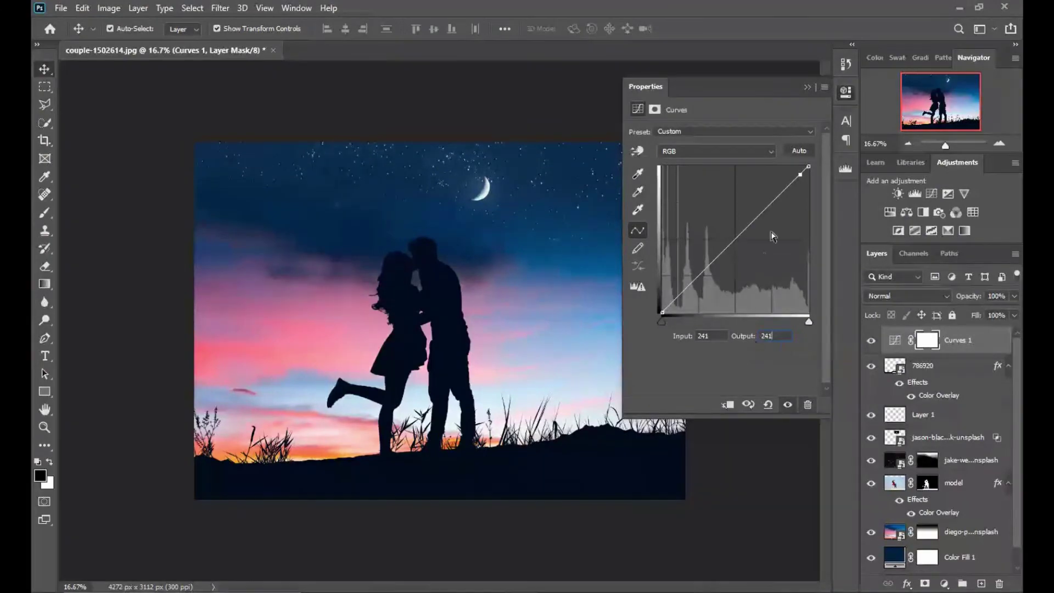
{"action": "left_click", "coordinate": [808, 88]}
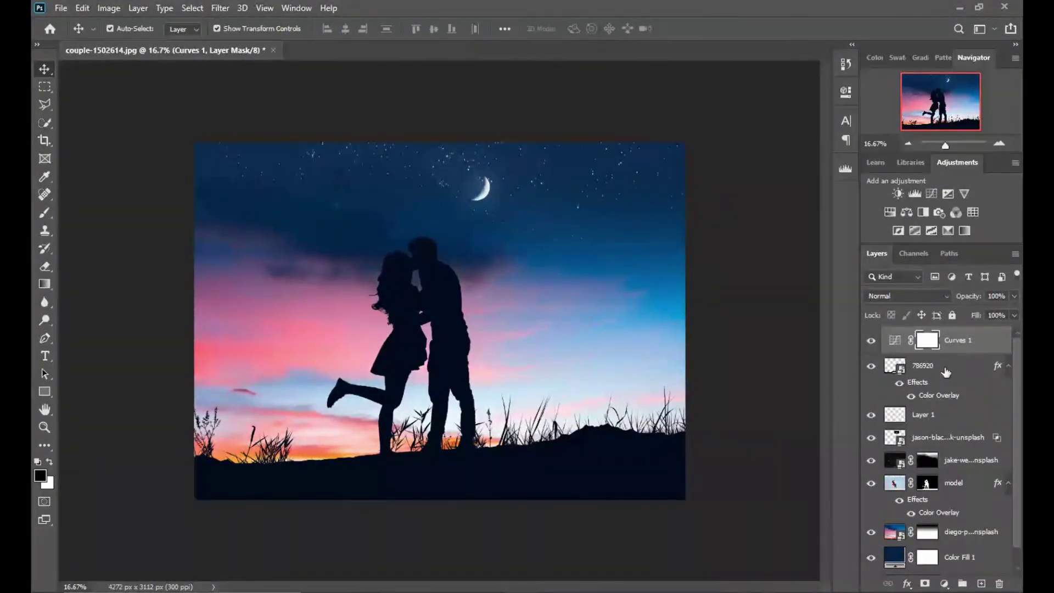
Step: Merge the moon layer with its Layer 1 glow and shift the merged moon slightly left
{"action": "left_click", "coordinate": [930, 437]}
{"action": "left_click", "coordinate": [933, 416]}
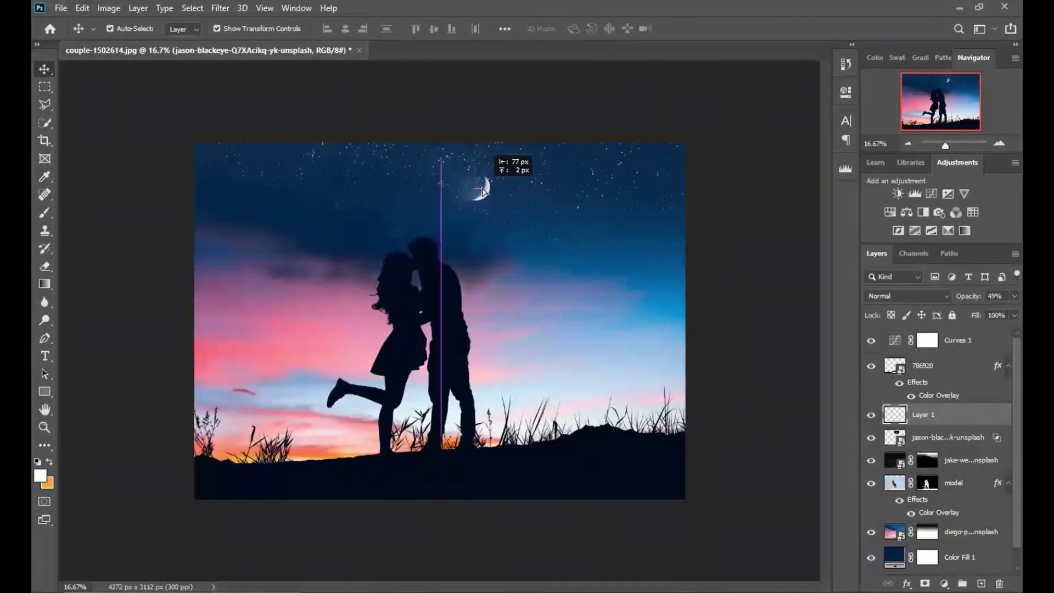
{"action": "left_click", "coordinate": [949, 427], "text": "ctrl"}
{"action": "left_click", "coordinate": [948, 439], "text": "ctrl"}
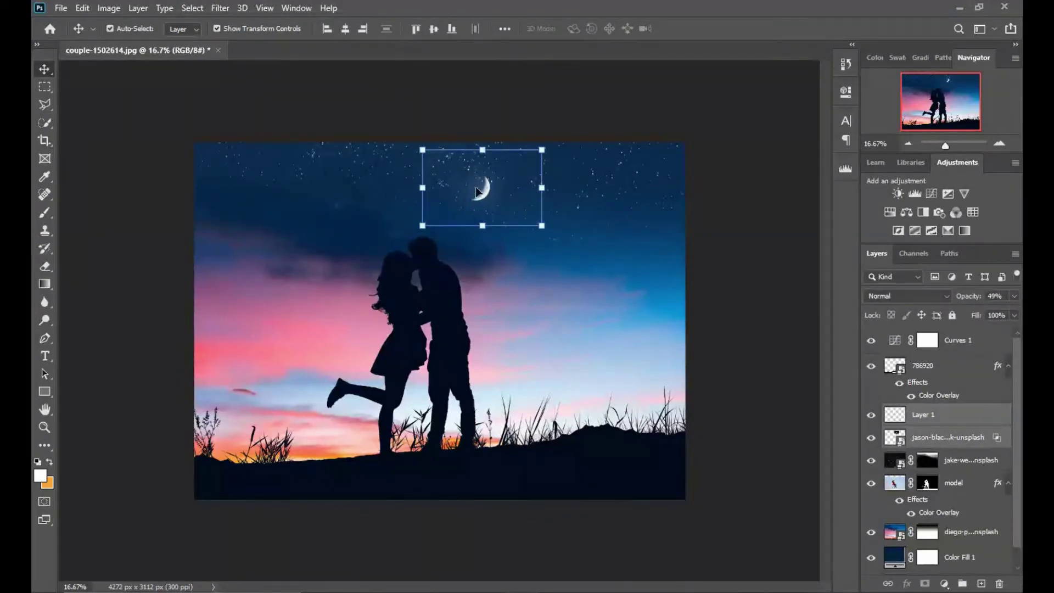
{"action": "left_click", "coordinate": [460, 191]}
{"action": "left_click", "coordinate": [765, 231]}
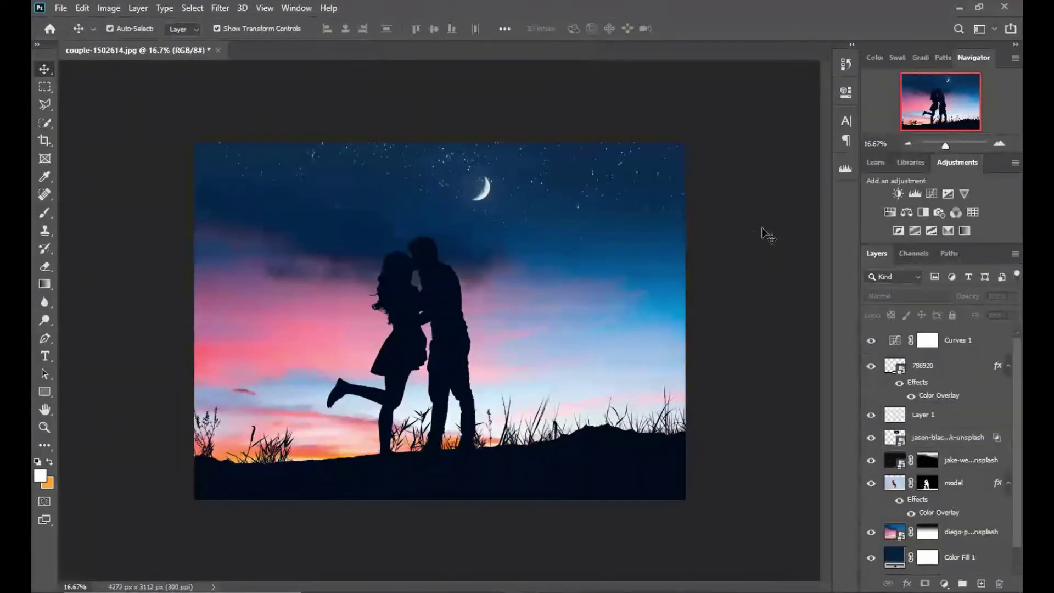
{"action": "left_click", "coordinate": [934, 416]}
{"action": "left_click", "coordinate": [948, 438], "text": "ctrl"}
{"action": "right_click", "coordinate": [969, 417]}
{"action": "left_click", "coordinate": [933, 417]}
{"action": "left_click_drag", "start_coordinate": [484, 192], "coordinate": [458, 190]}
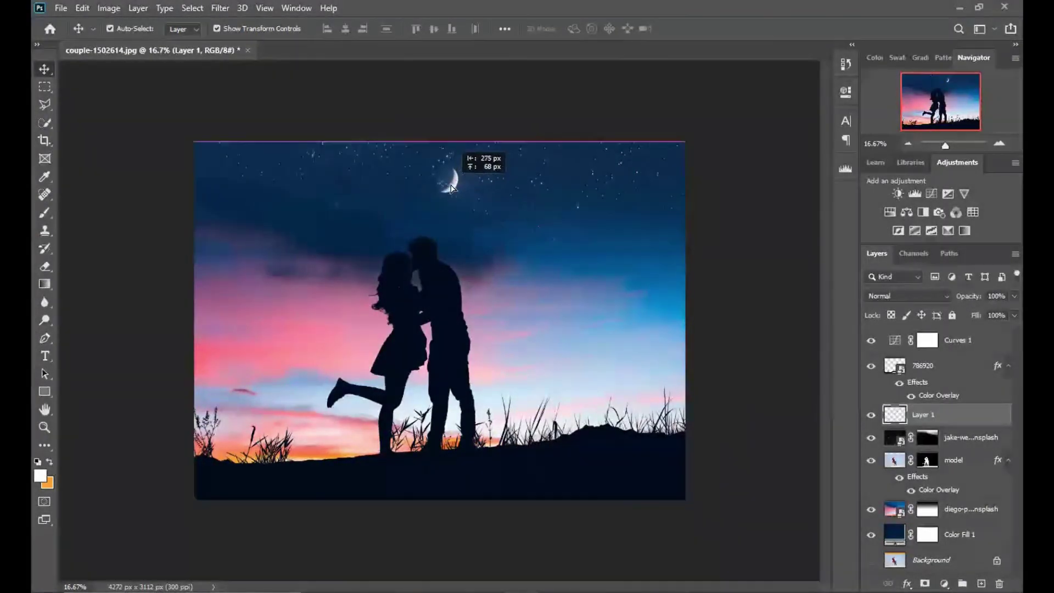
{"action": "left_click", "coordinate": [263, 170]}
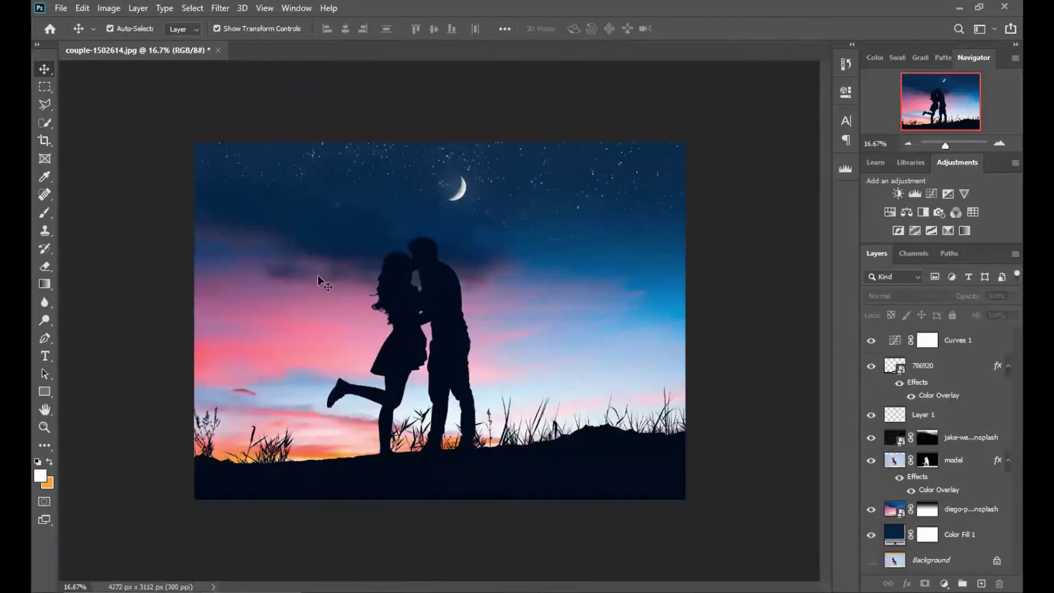